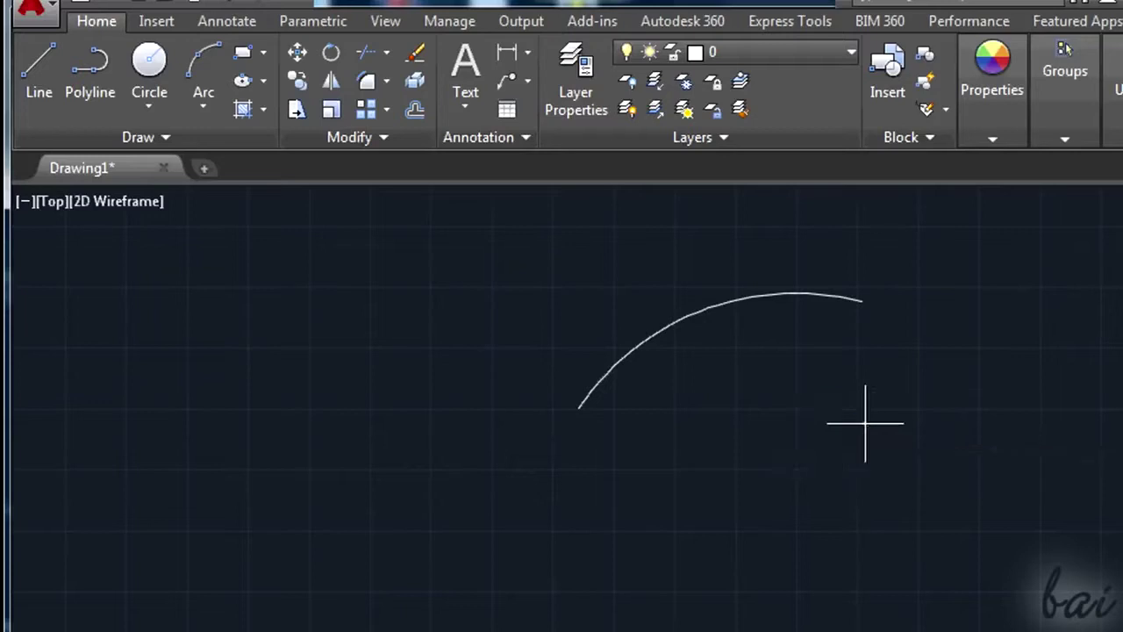
- Draw two connected line segments forming a shallow peak with the Line tool, and select only the first segment
click(884, 401)
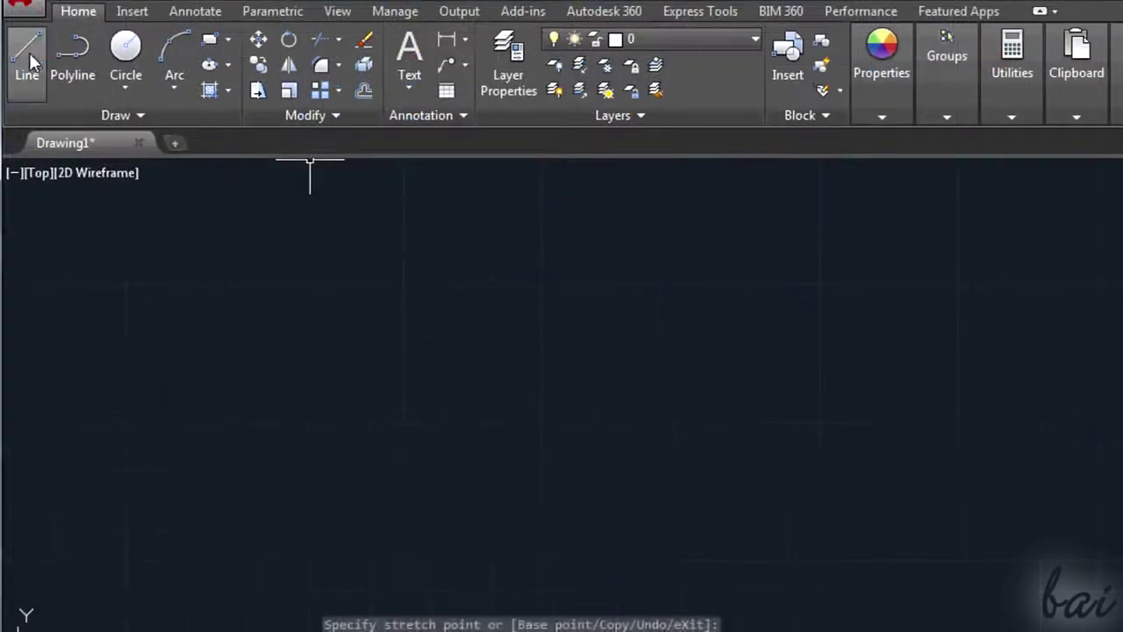
click(29, 54)
click(360, 258)
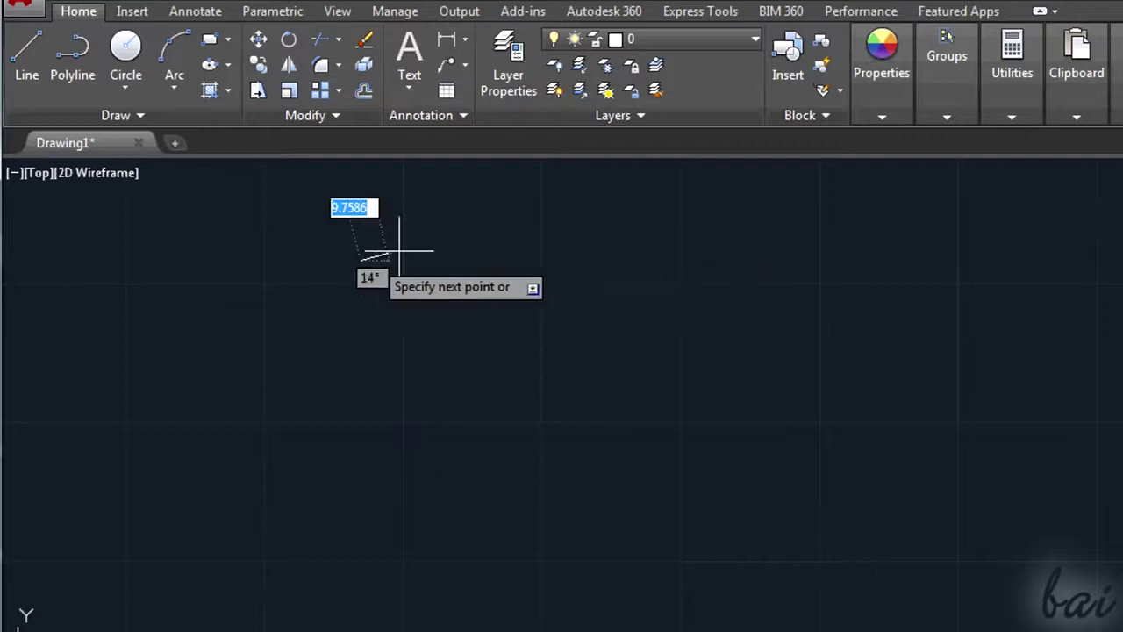
click(577, 221)
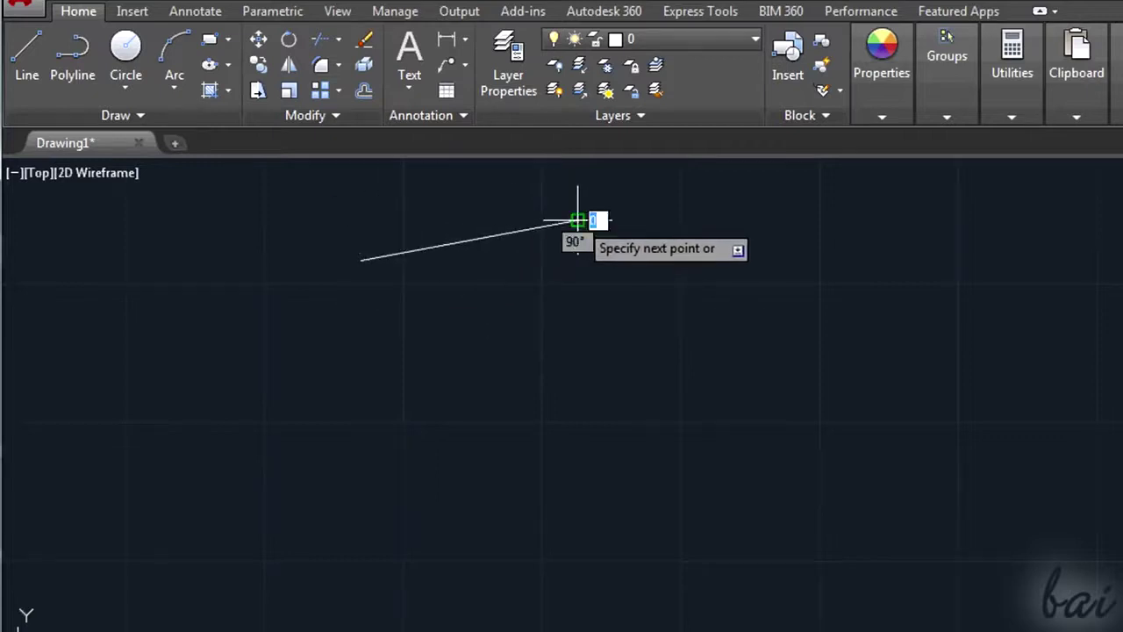
click(776, 285)
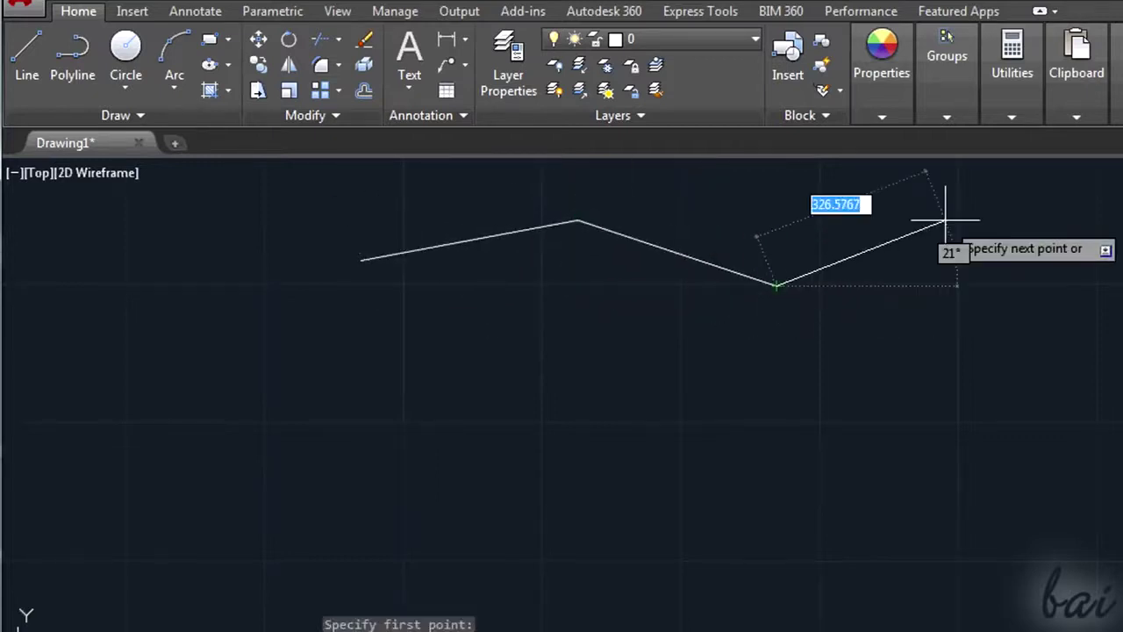
key(Return)
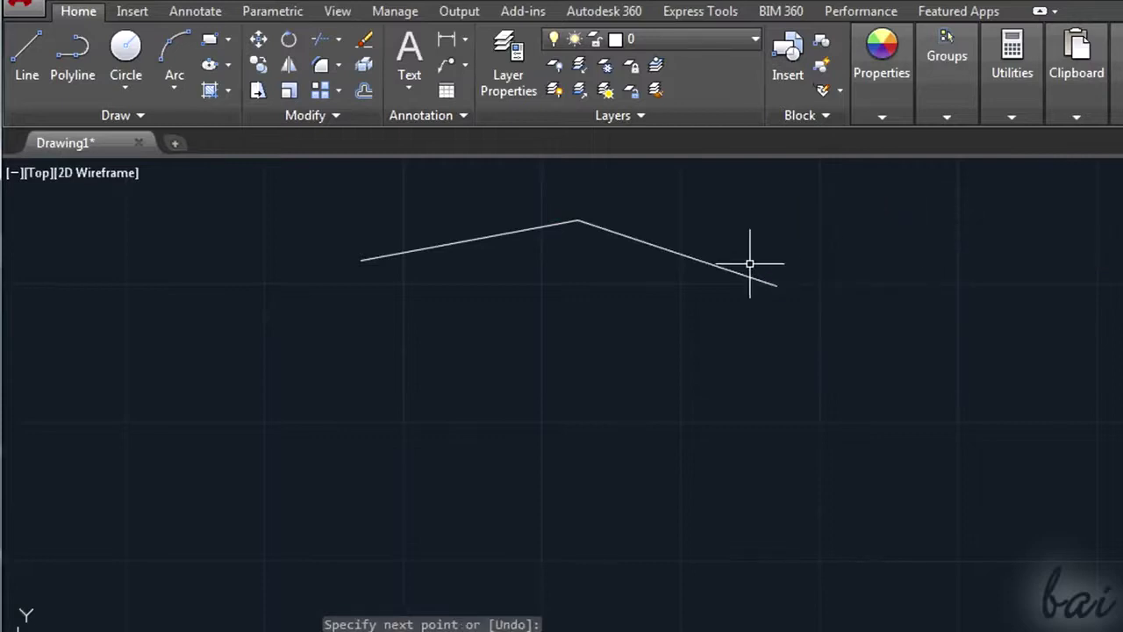
click(497, 235)
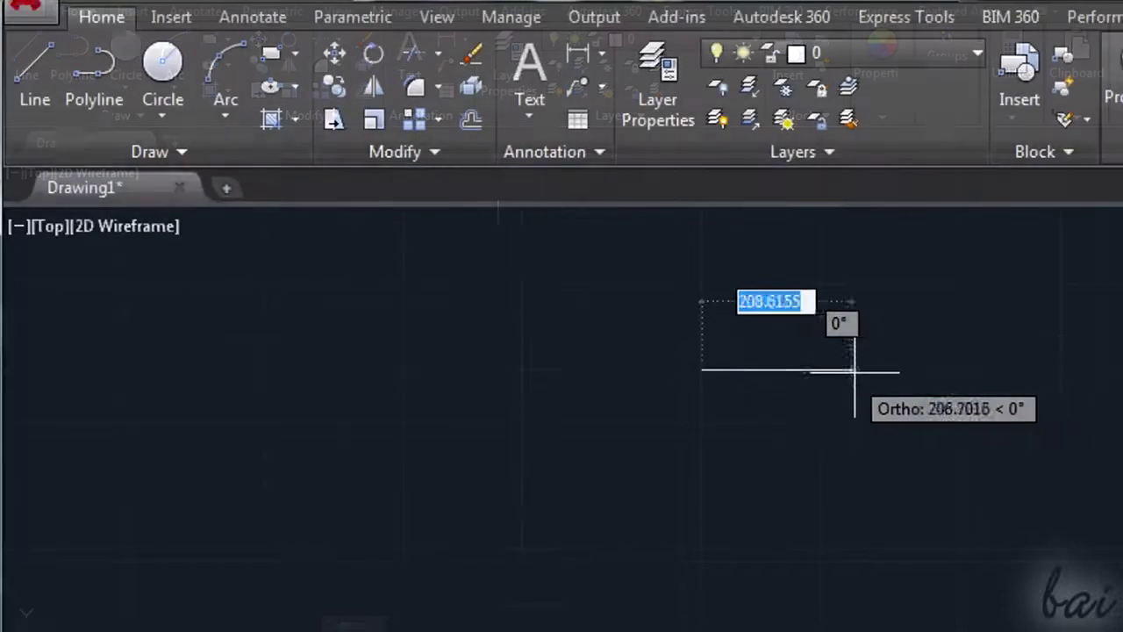
- Draw a square from four connected orthogonal lines, select only its left side, and clear the selection
click(880, 371)
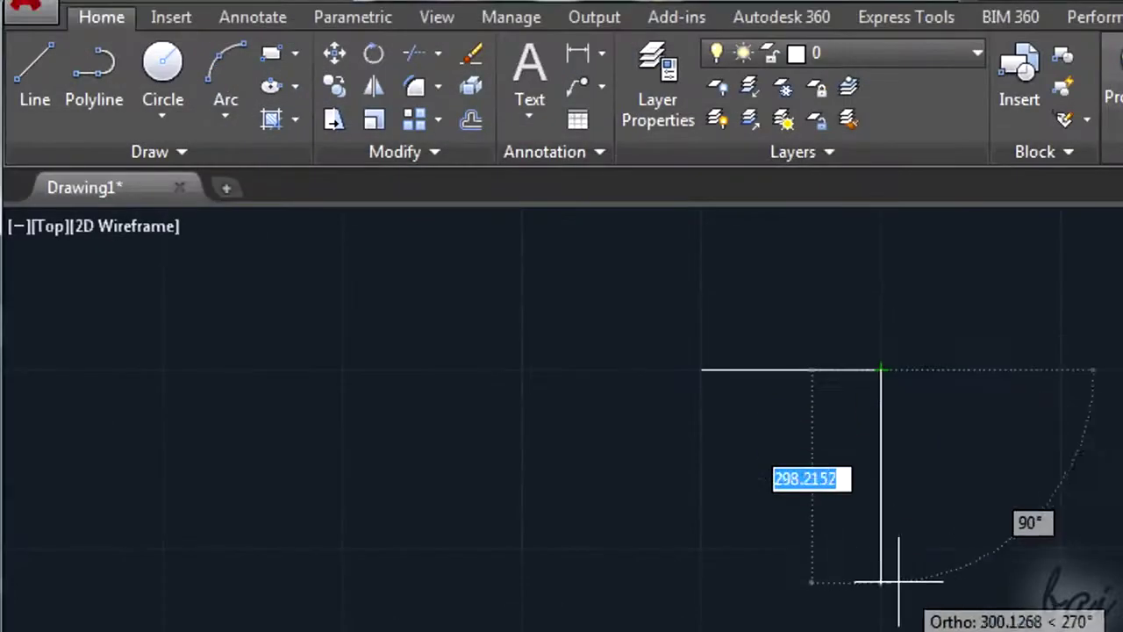
click(881, 548)
click(701, 537)
click(704, 369)
key(Return)
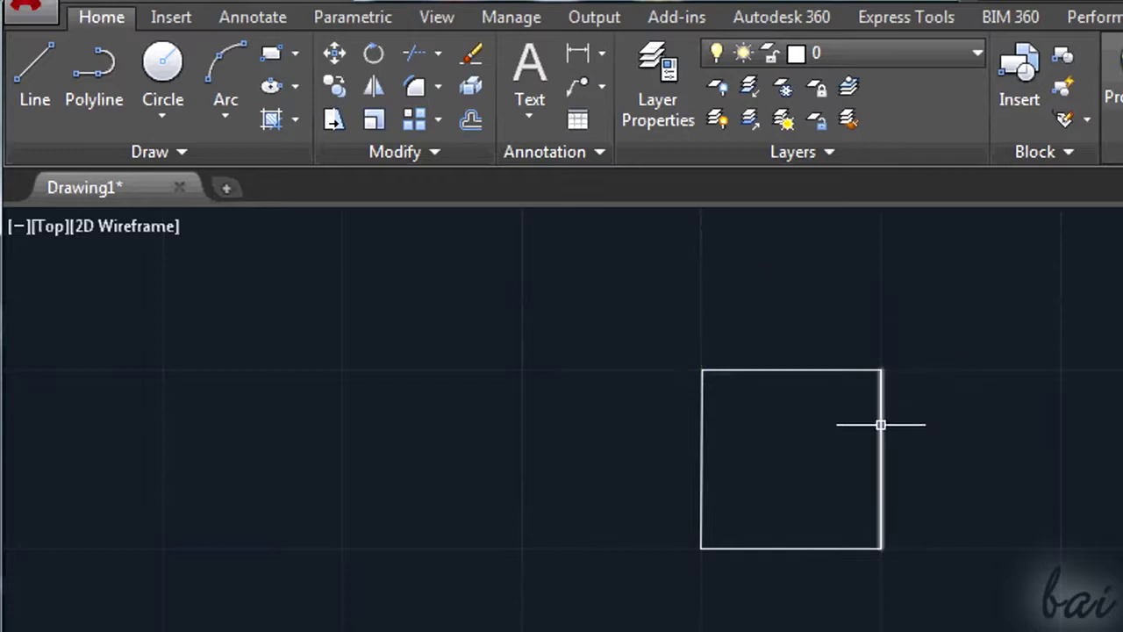
click(702, 459)
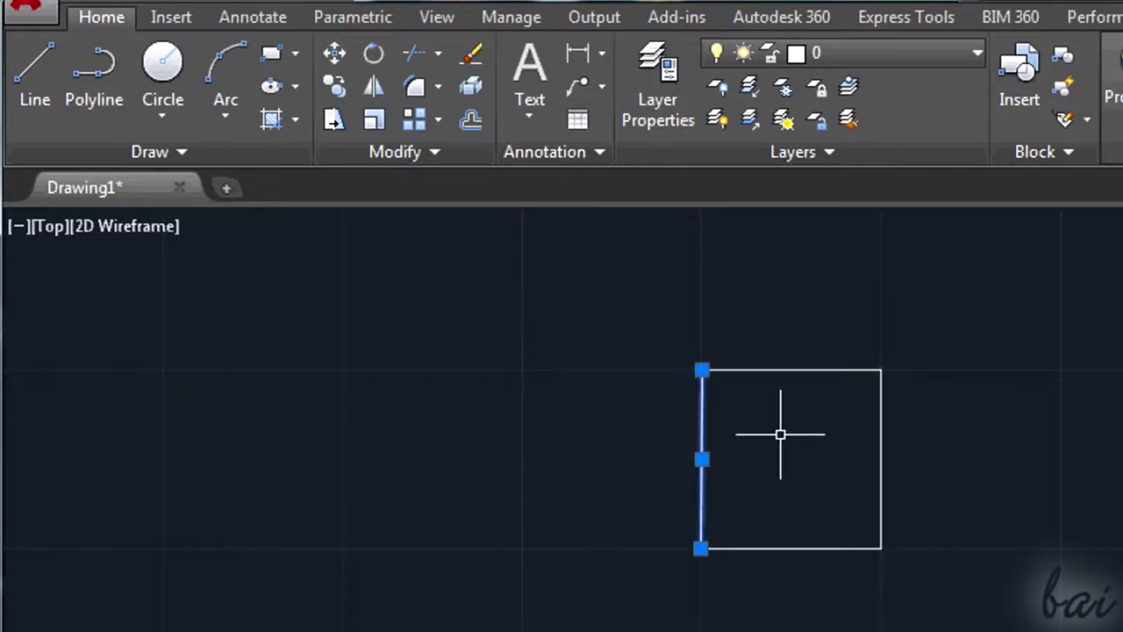
key(Escape)
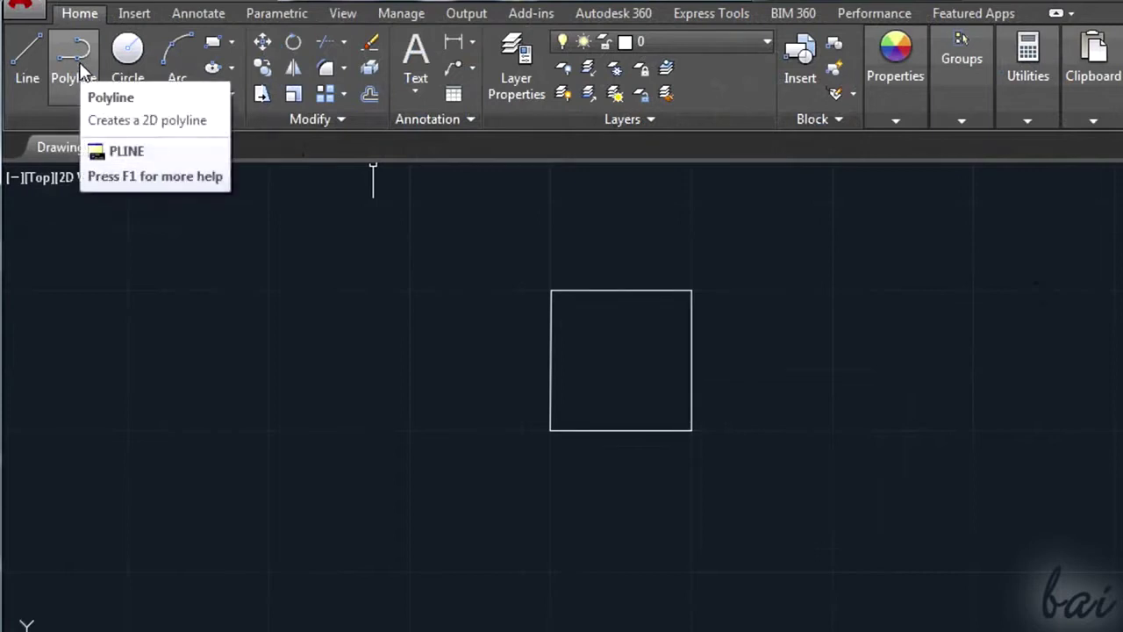
- Draw a closed rectangular polyline about 250 by 218 units directly below the square and select it
click(79, 66)
click(550, 478)
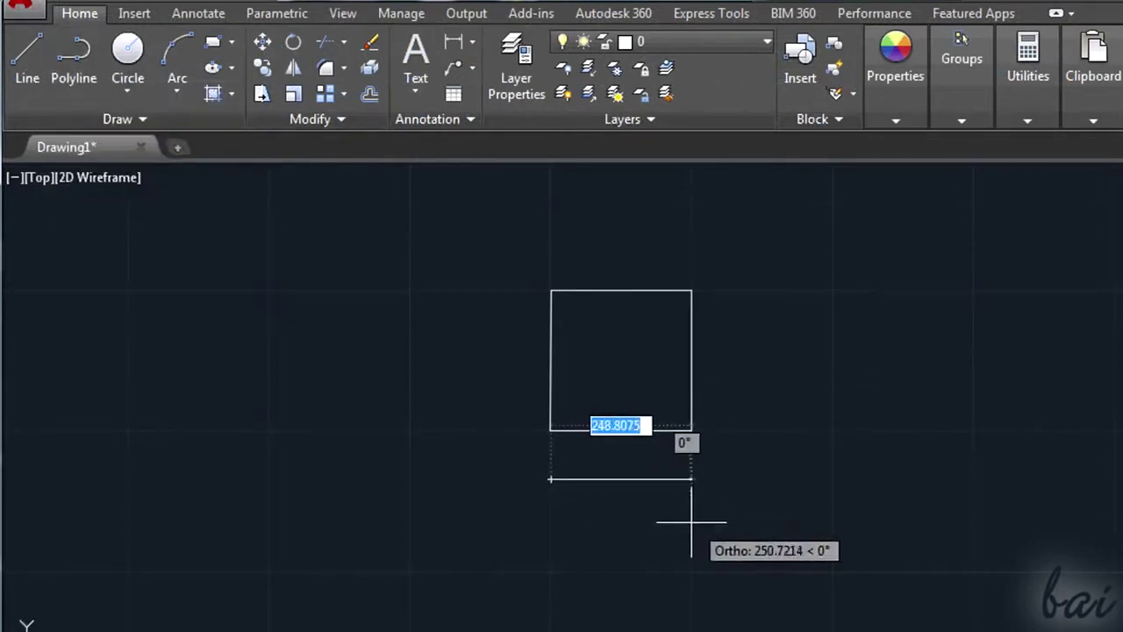
click(692, 522)
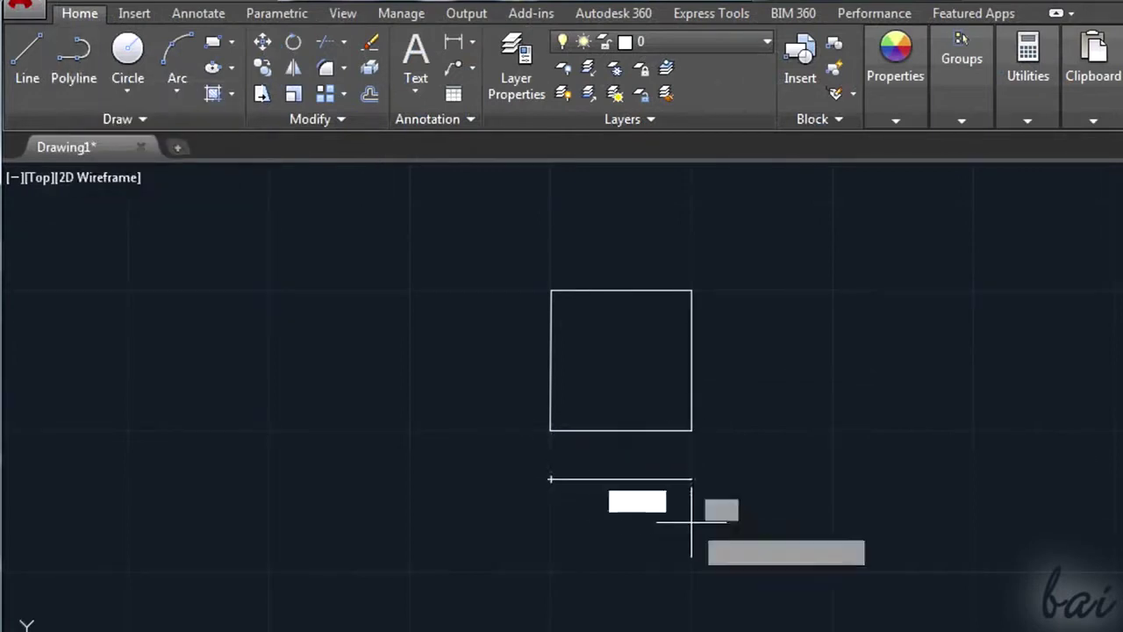
click(692, 601)
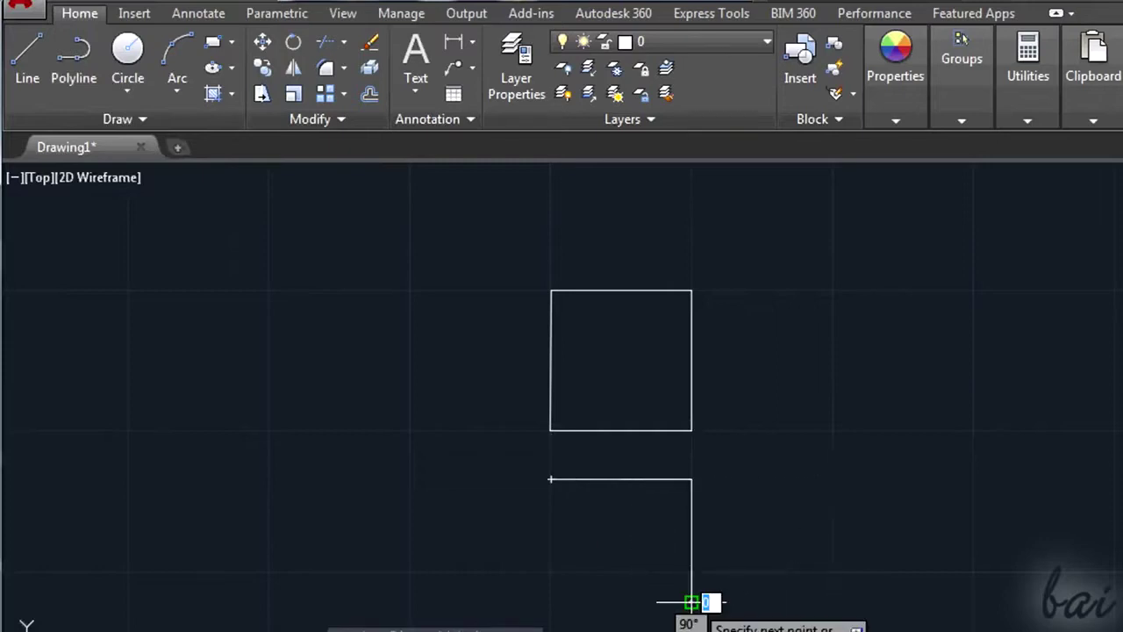
click(550, 602)
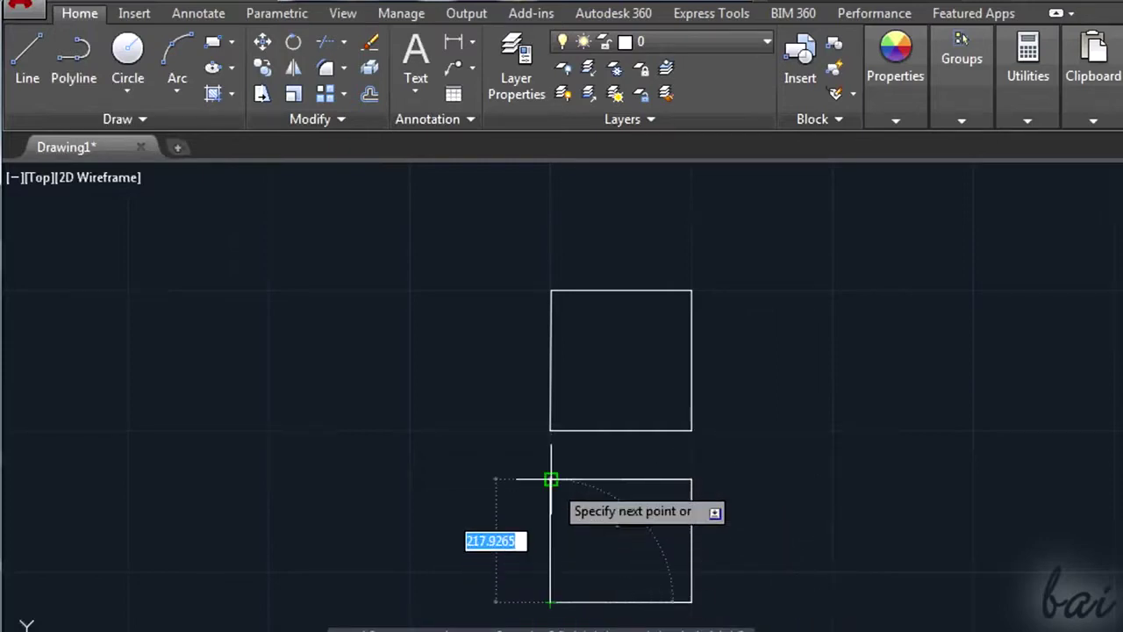
click(550, 479)
key(Return)
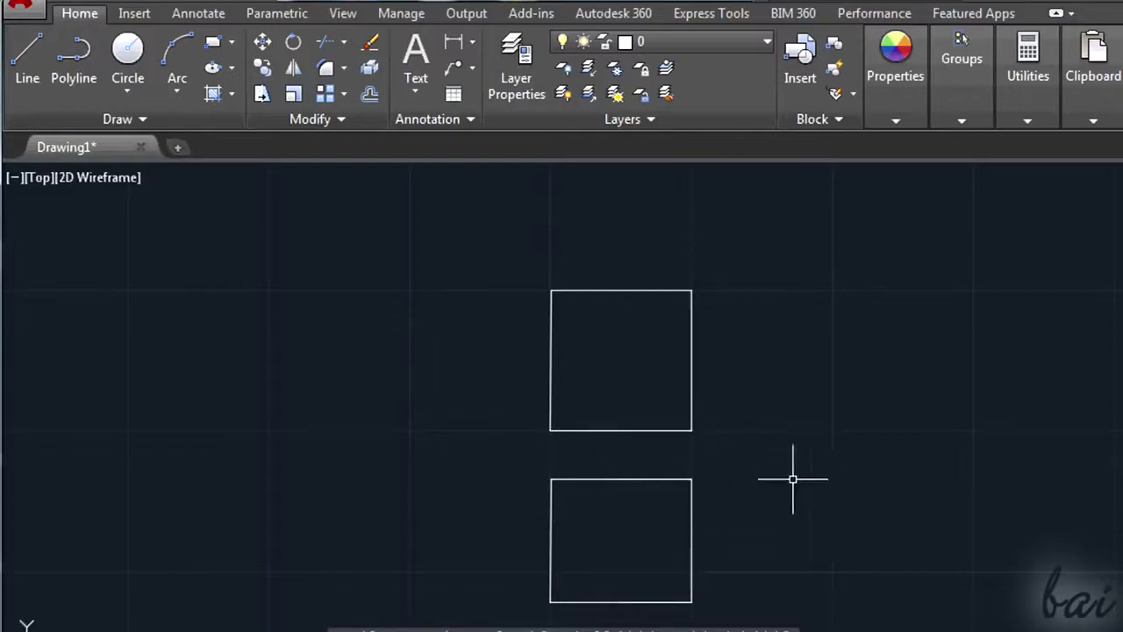
click(693, 514)
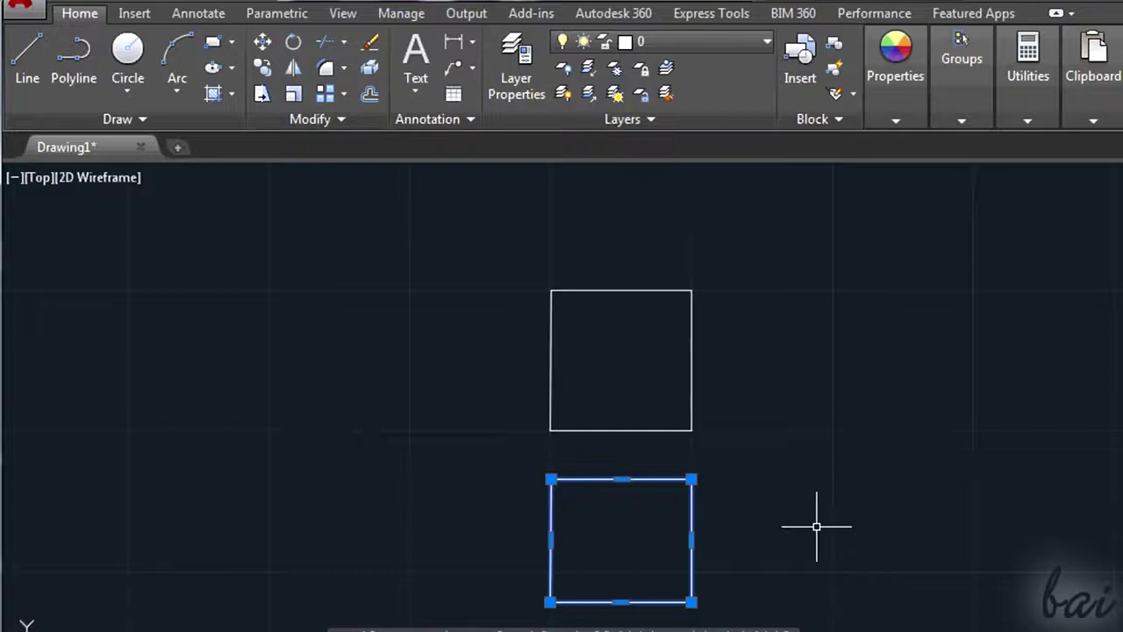
- Draw a single sloped line to the left of the square, select it, and pick its upper end grip
click(28, 70)
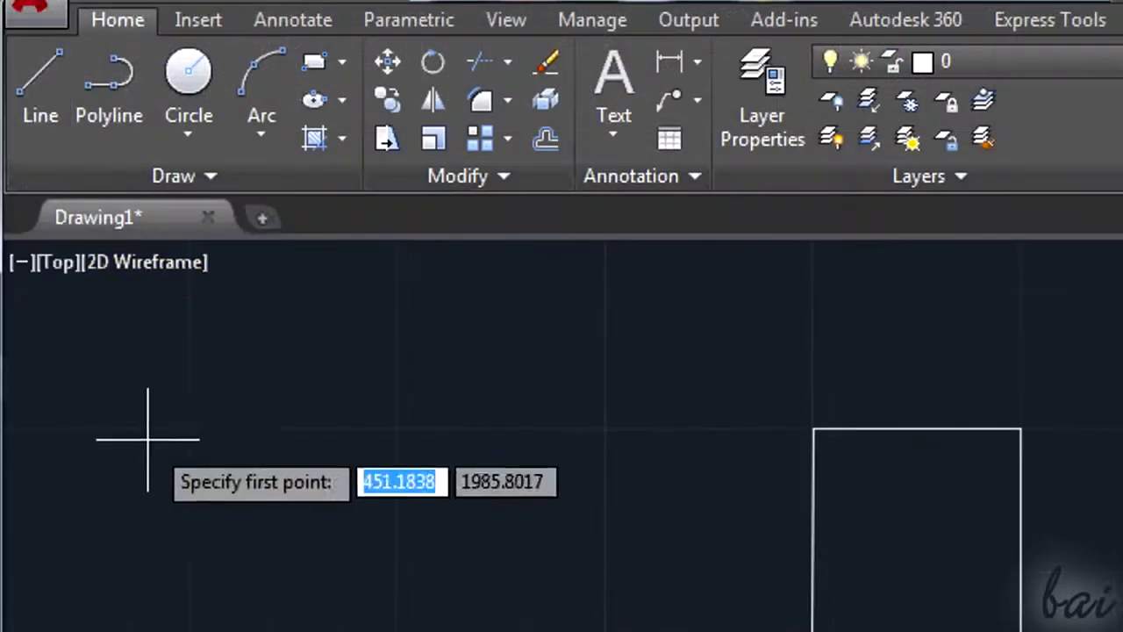
click(148, 438)
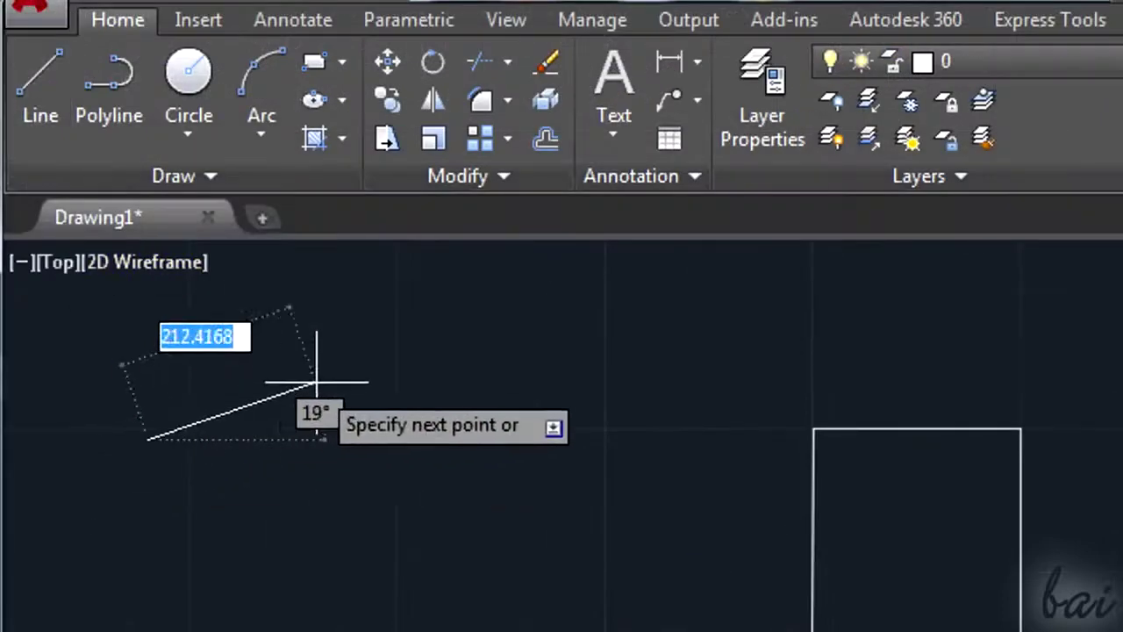
click(366, 369)
key(Escape)
click(268, 403)
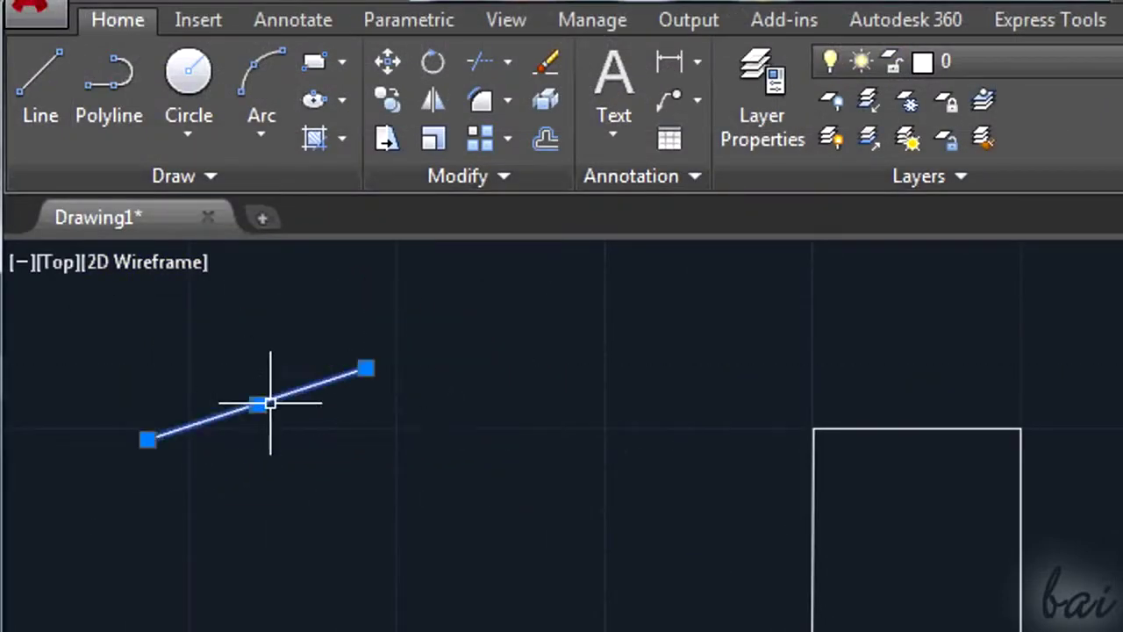
click(366, 369)
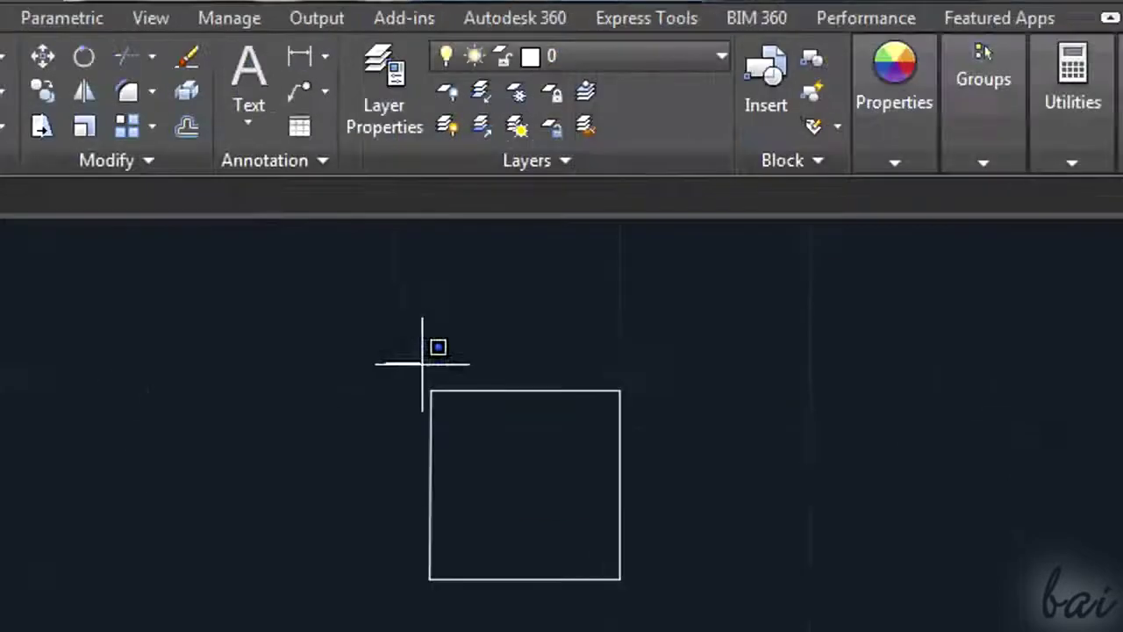
- Select all four lines of the upper square and move them right and slightly up from the top side's midpoint
click(347, 335)
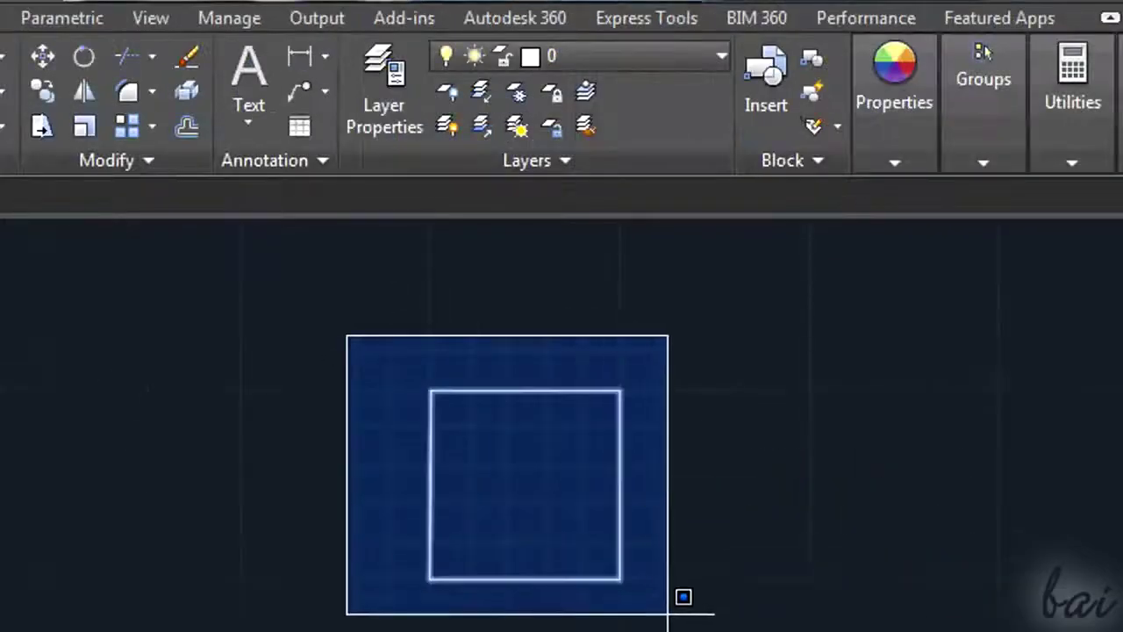
click(698, 624)
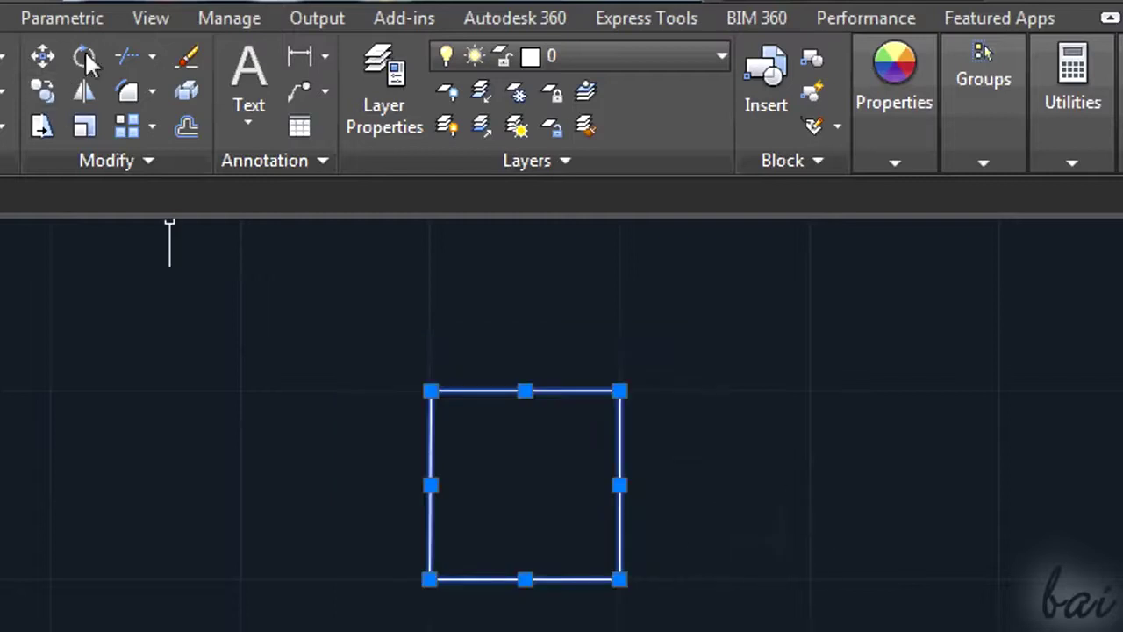
click(45, 55)
click(524, 390)
click(786, 318)
- Rotate the moved square clockwise about a point just inside its top side
click(82, 58)
click(760, 342)
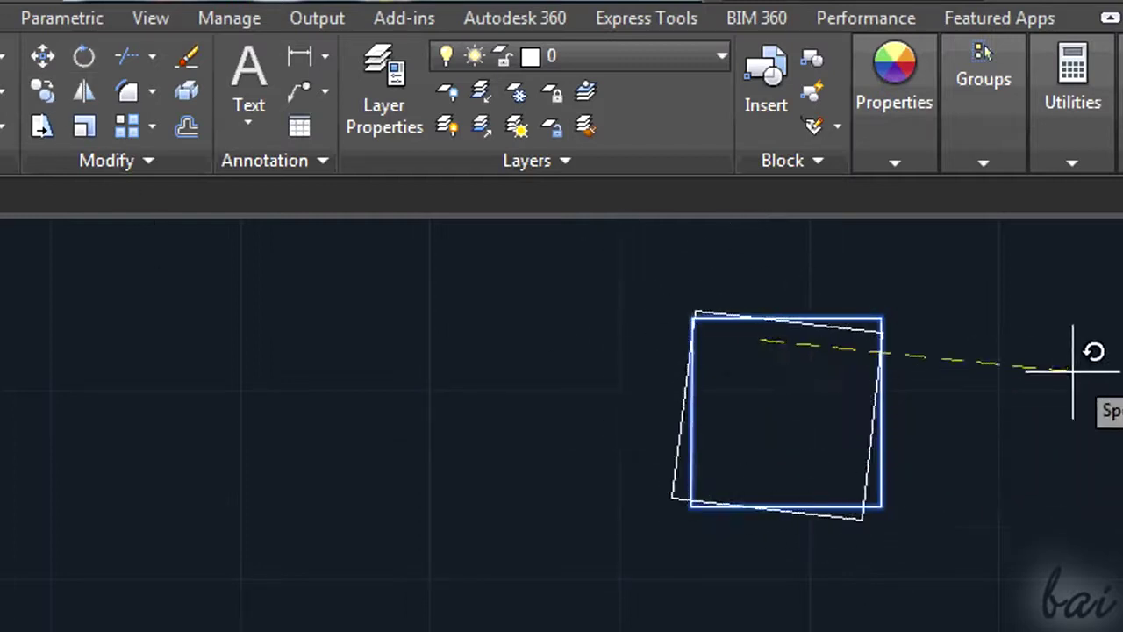
click(783, 497)
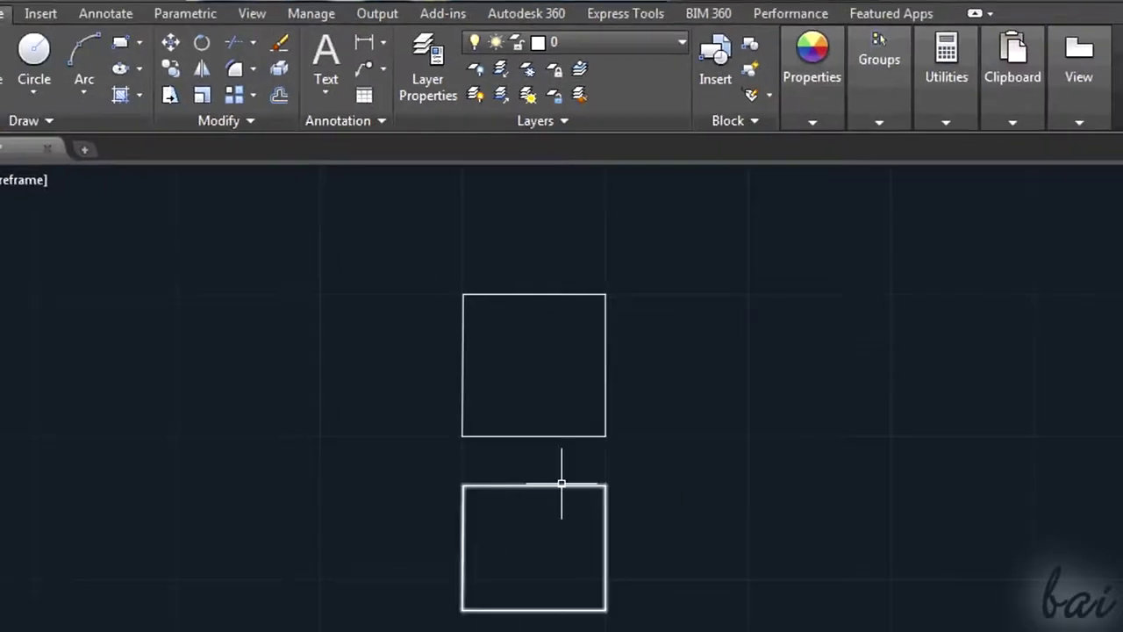
- Stretch the lower polyline's top-right vertex outward and upward, and undo the stretch
click(562, 484)
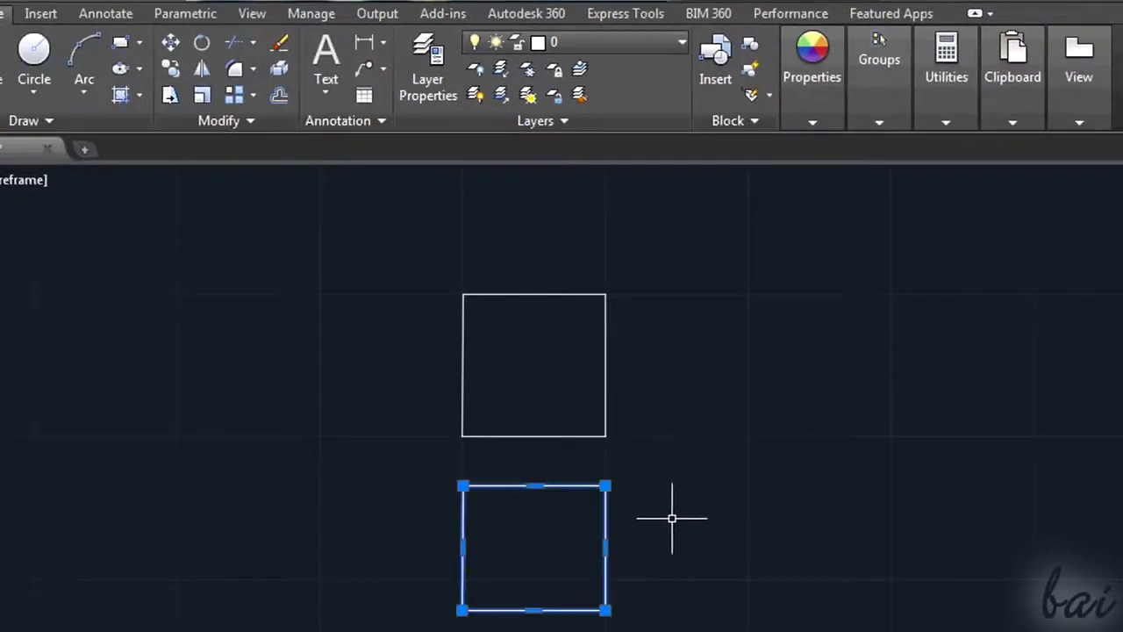
click(605, 486)
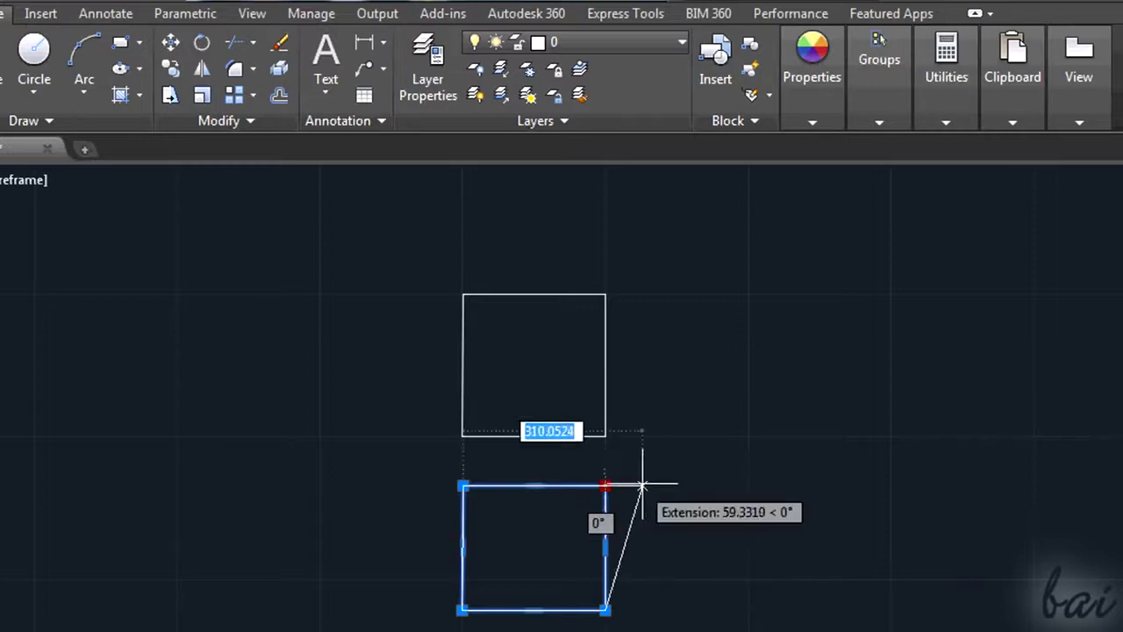
click(670, 464)
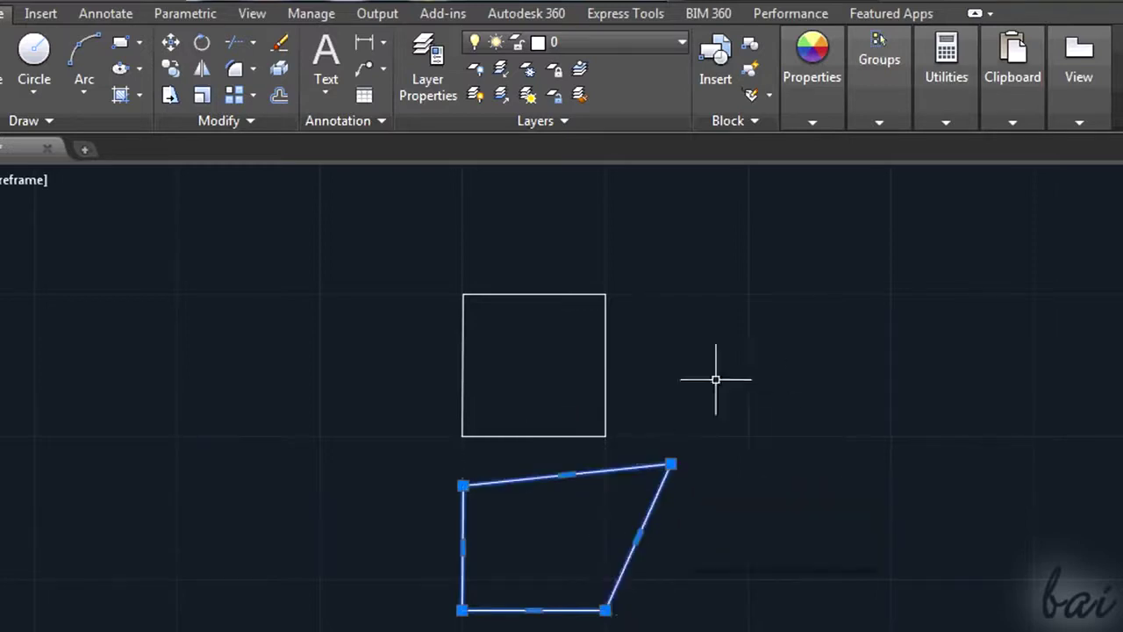
key(ctrl+z)
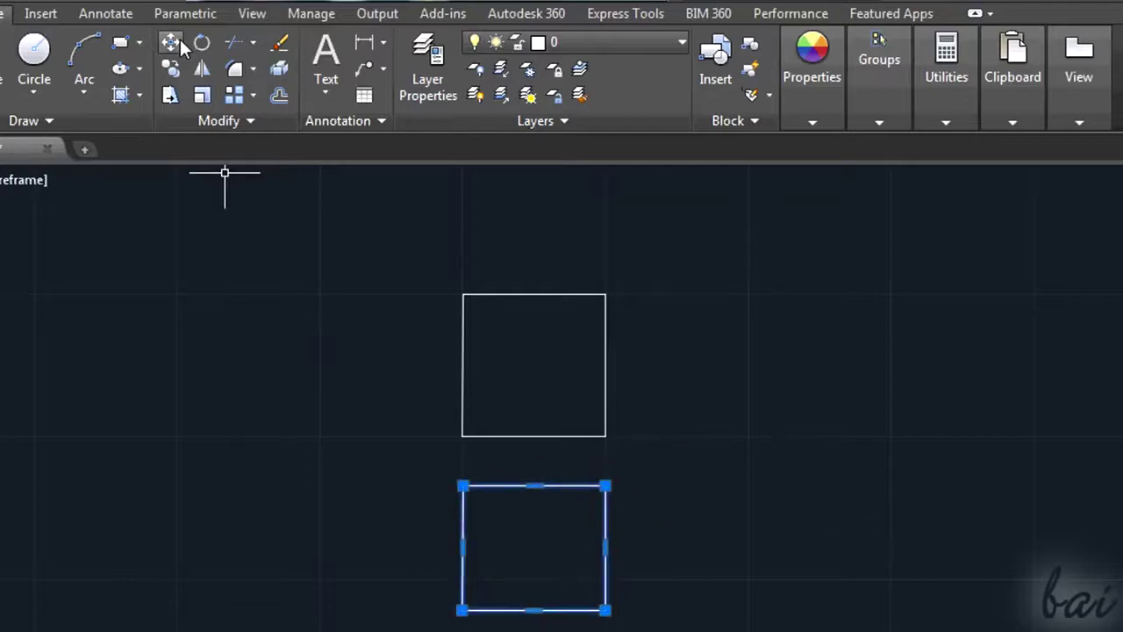
- Move the whole lower polyline up and to the right as one object, and undo the move
click(172, 42)
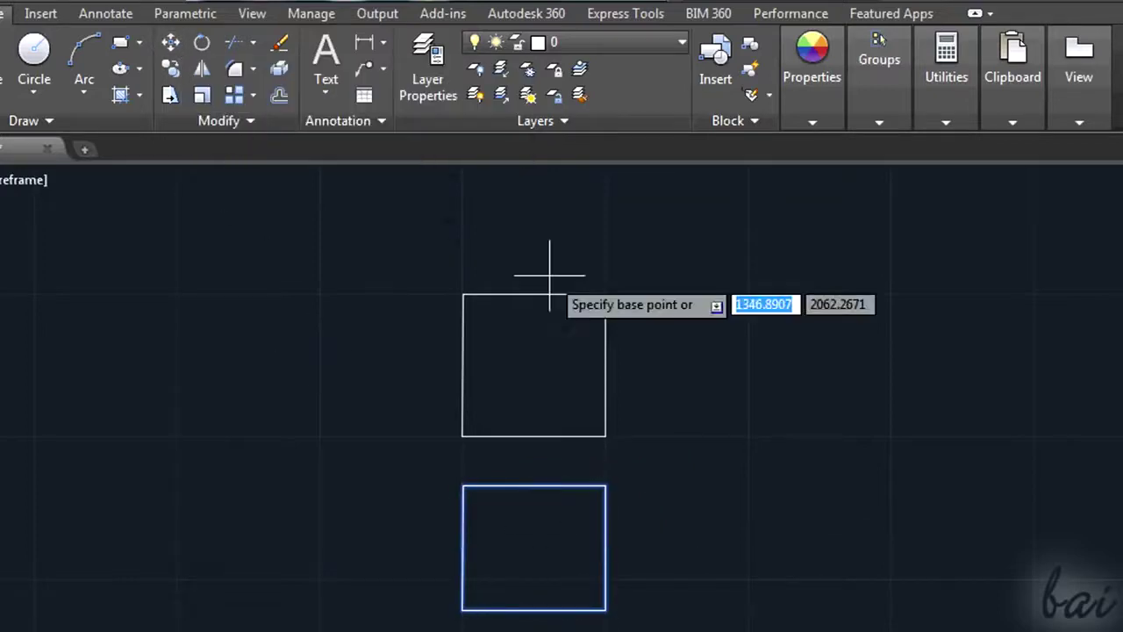
click(579, 531)
click(836, 396)
key(ctrl+z)
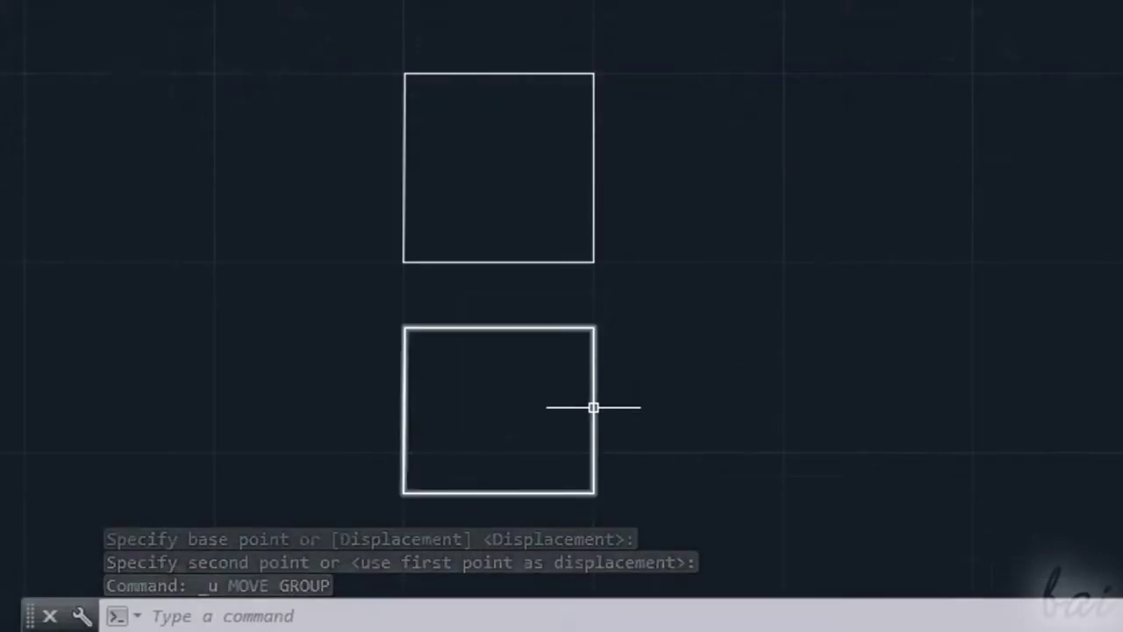
- Convert the right side of the lower polyline to an arc bulging outward
click(593, 407)
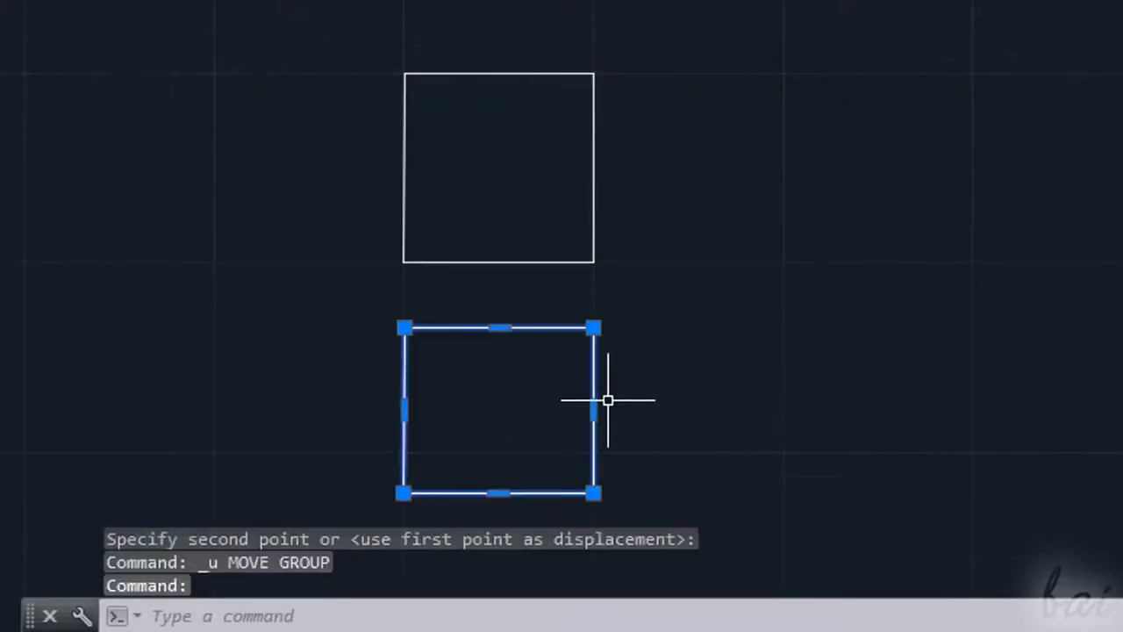
mouse_move(593, 410)
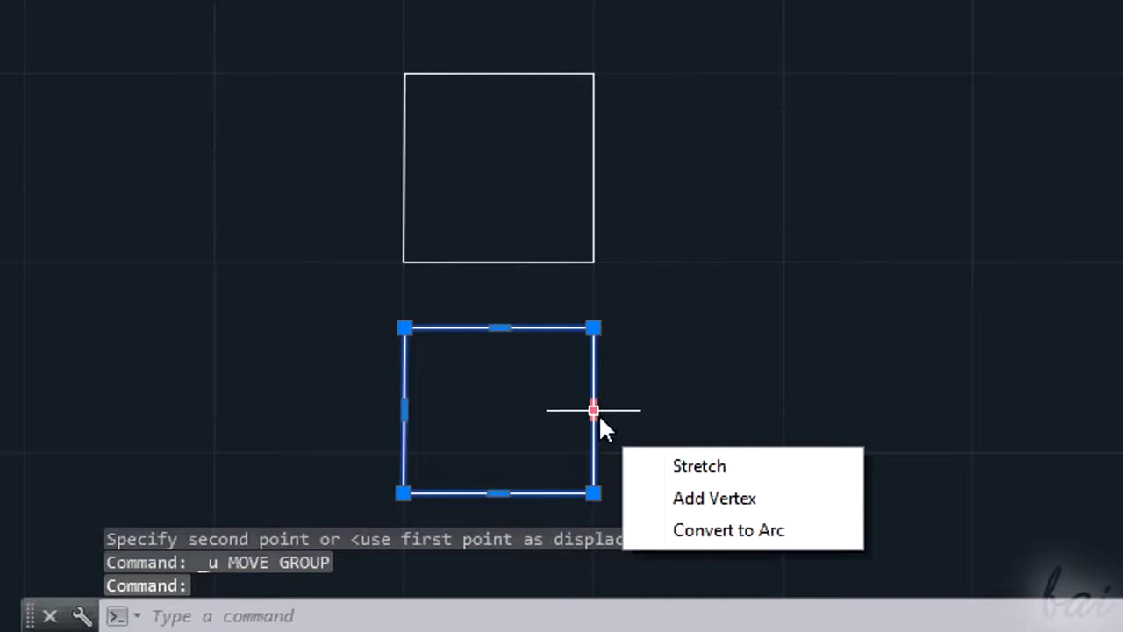
click(706, 531)
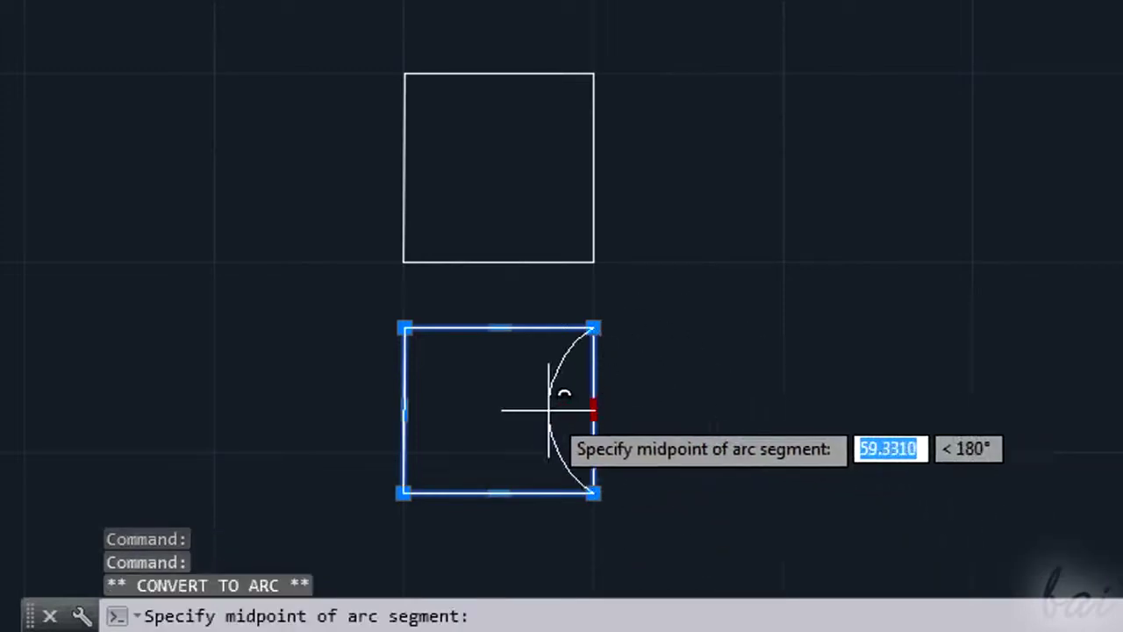
click(664, 409)
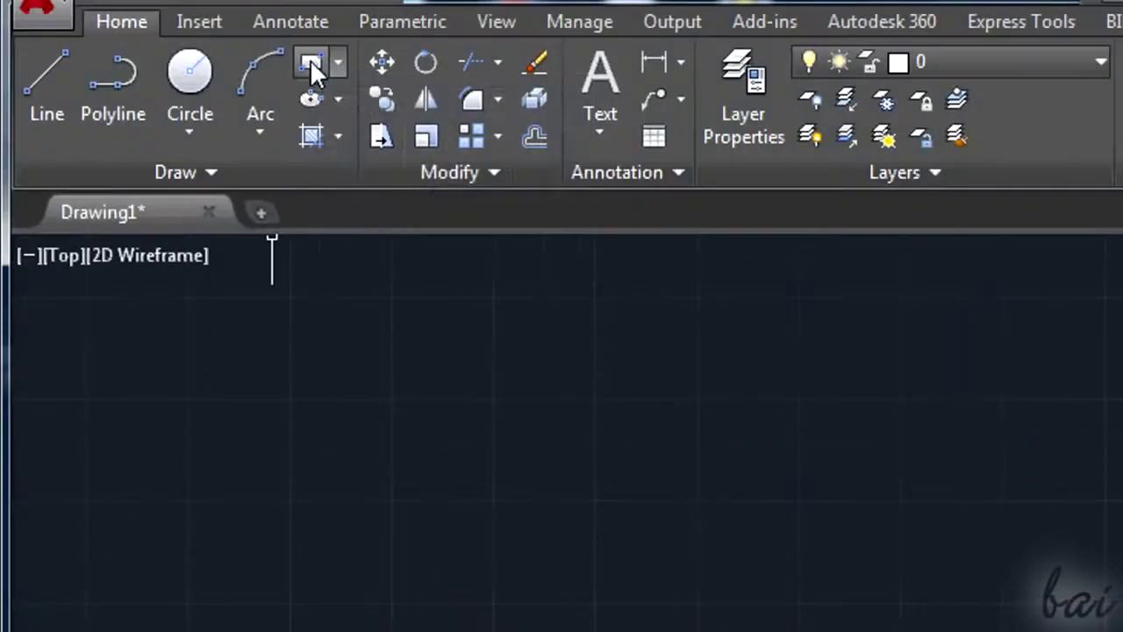
- Draw a rectangle in an empty area of the drawing by specifying two opposite corners
click(312, 63)
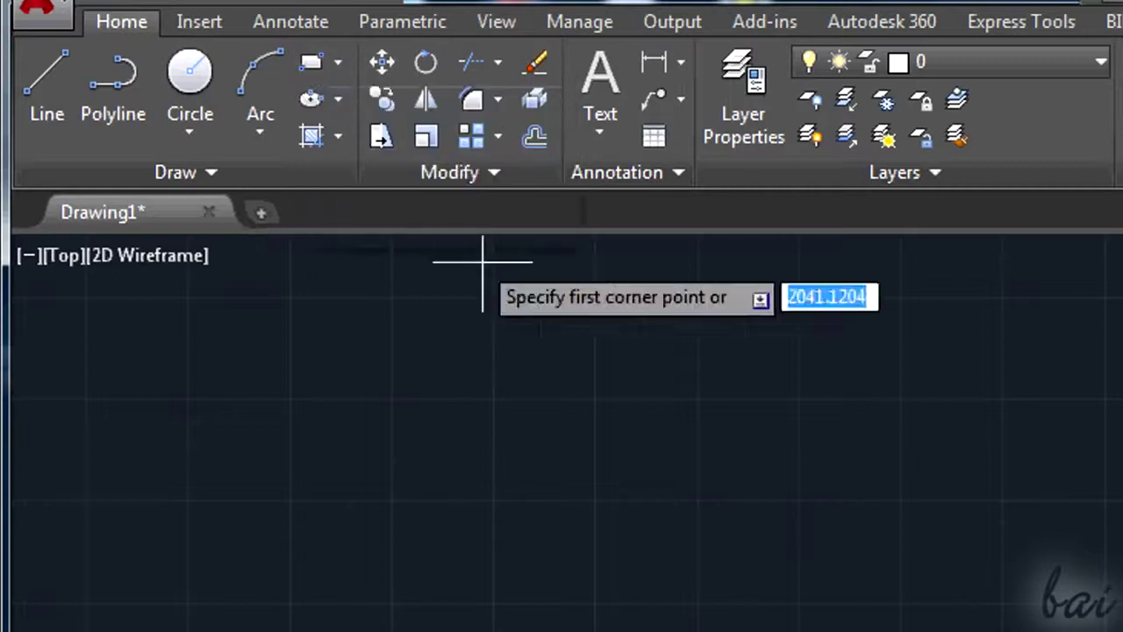
click(492, 299)
click(624, 409)
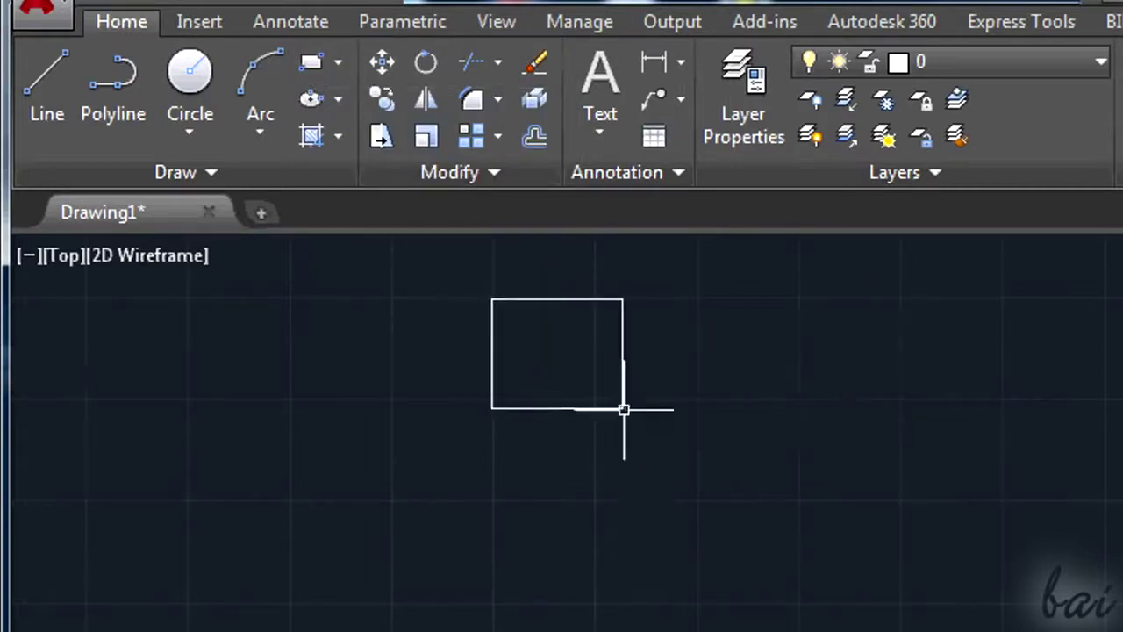
click(623, 353)
mouse_move(622, 355)
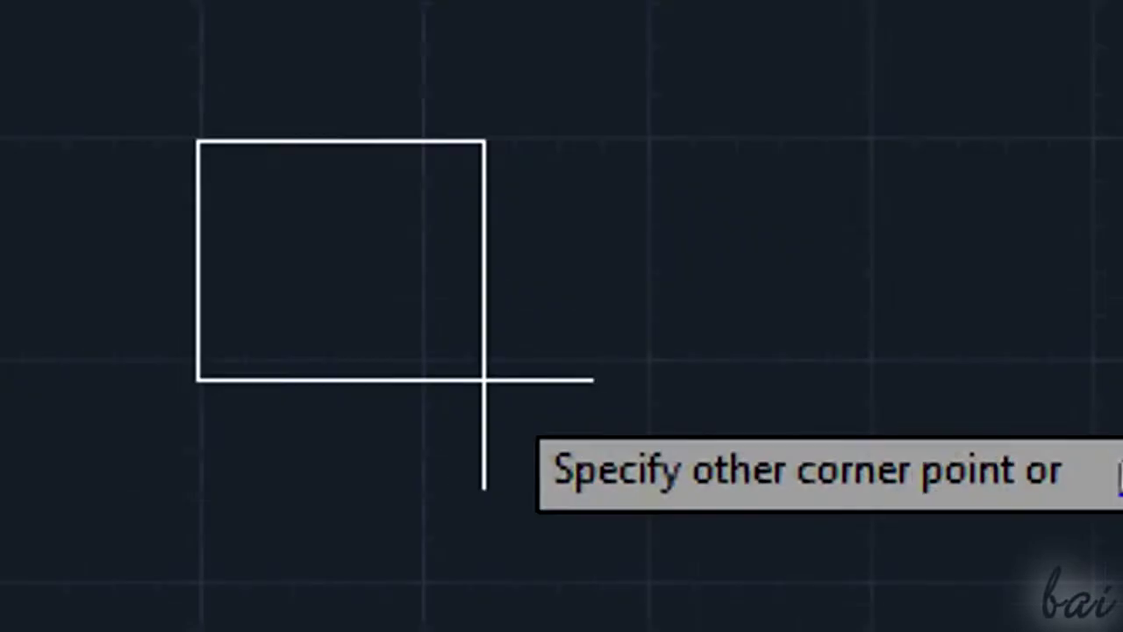
click(624, 409)
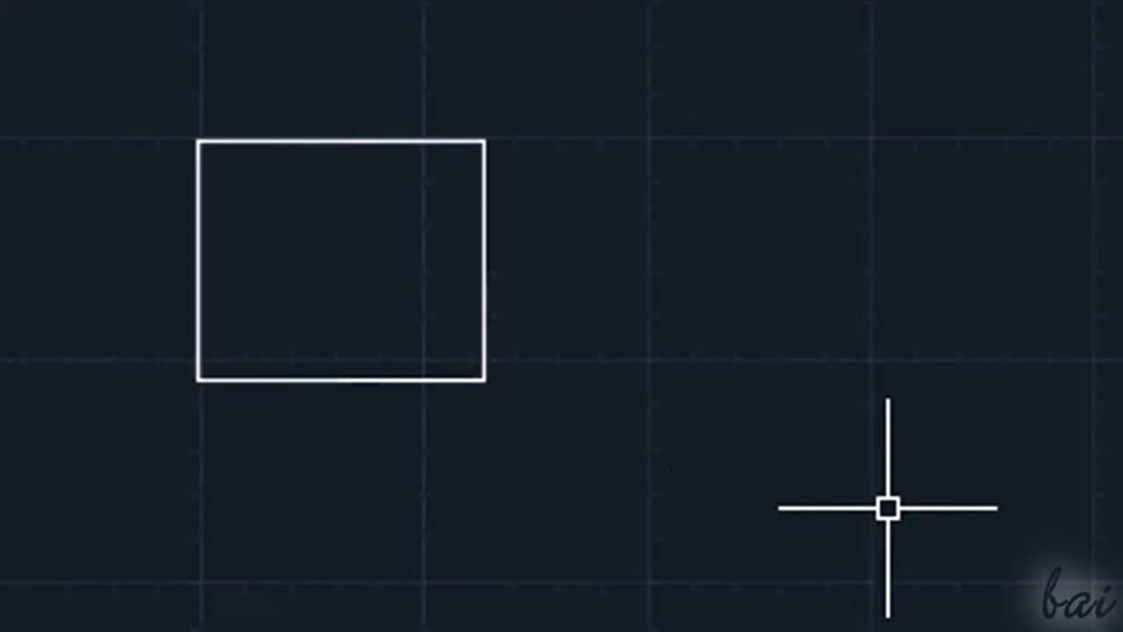
- Stretch the square's two top vertices together to the right and slightly downward
click(485, 263)
mouse_move(483, 261)
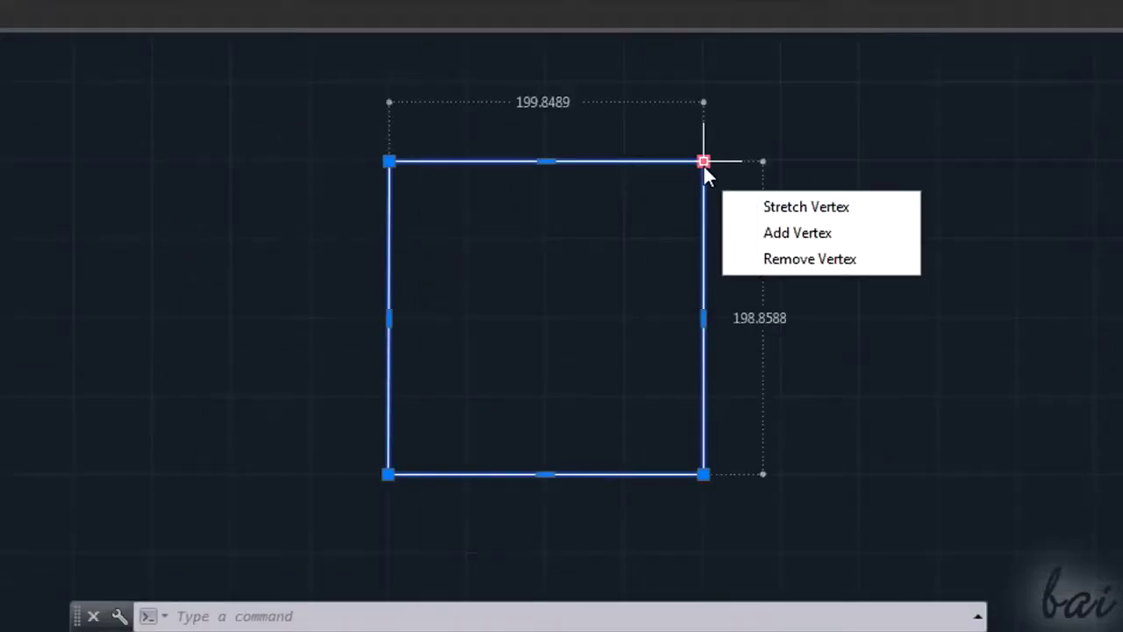
click(703, 161)
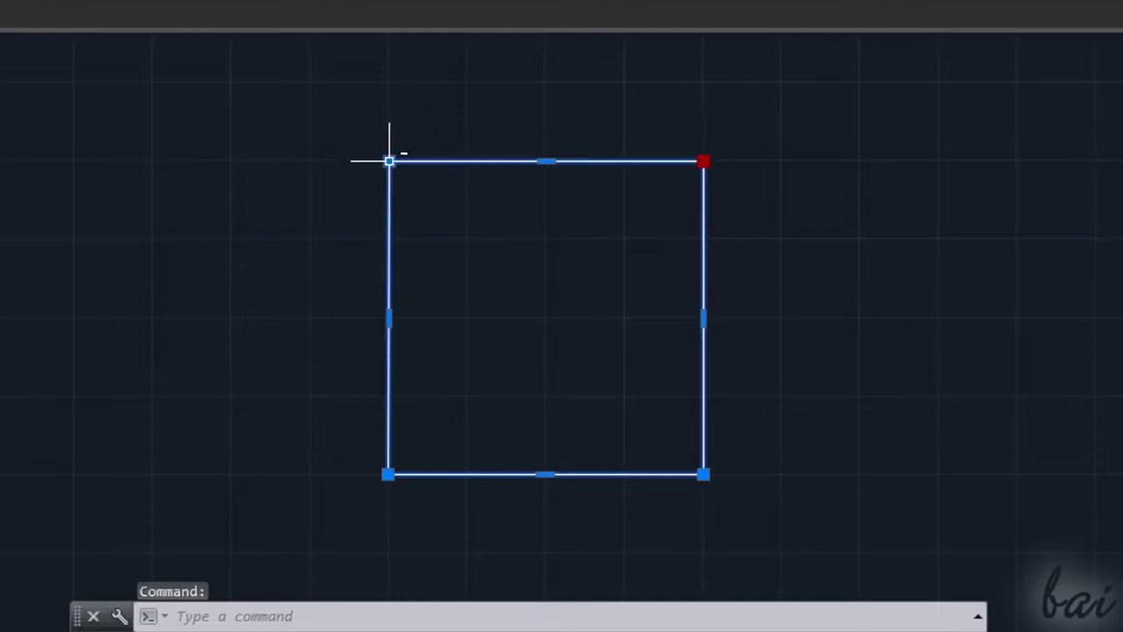
click(600, 161)
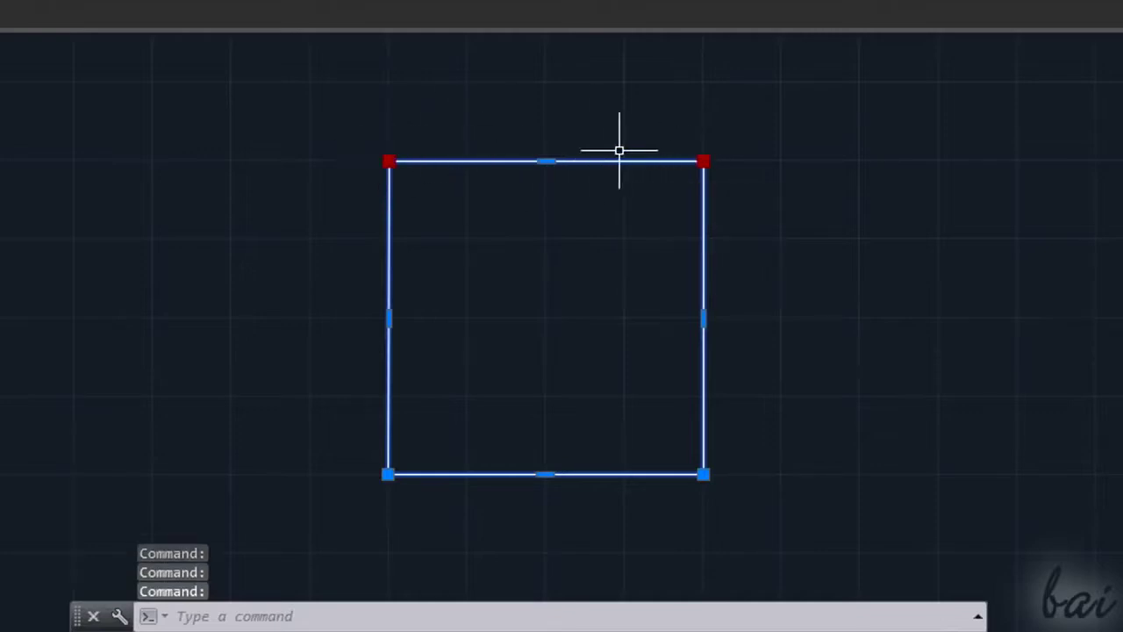
click(703, 161)
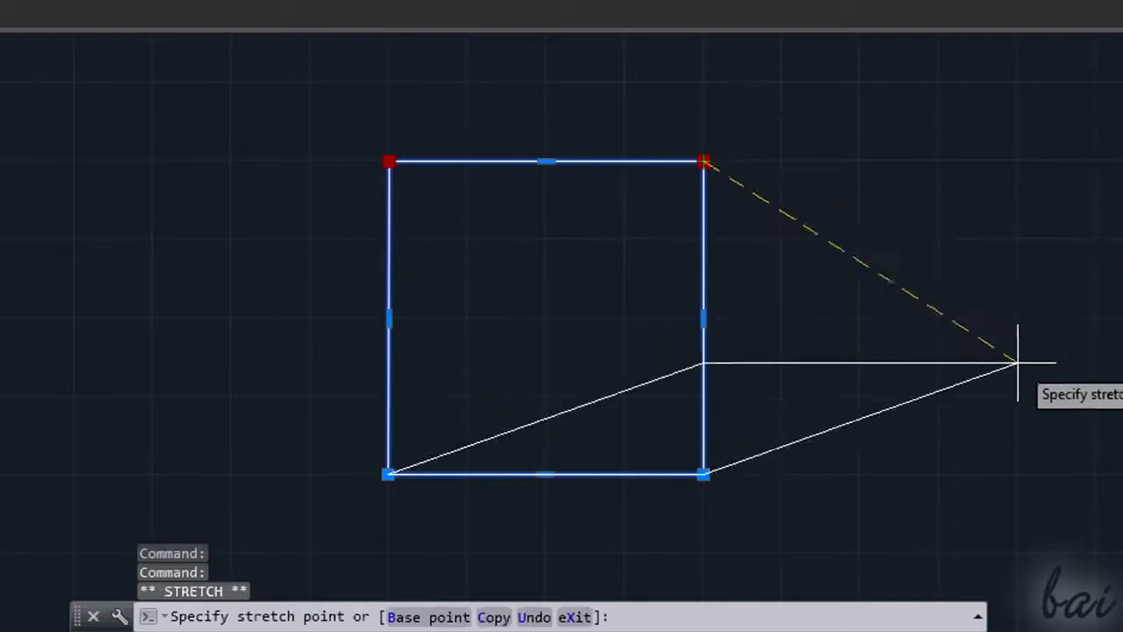
click(1019, 201)
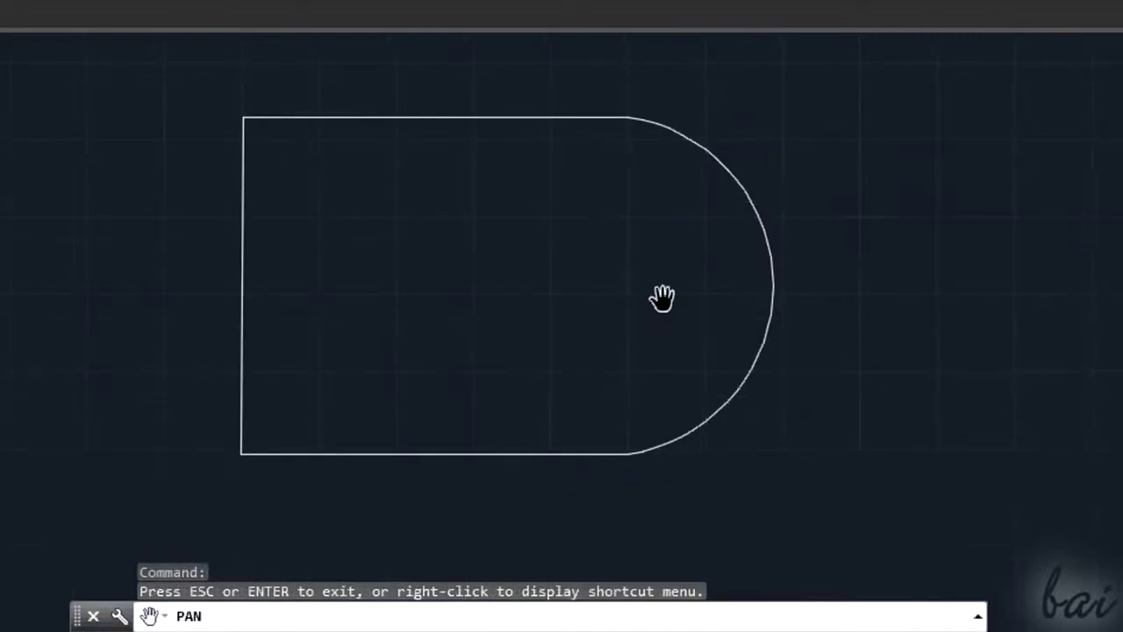
- Explode the D-shaped polyline into separate lines and an arc
key(Escape)
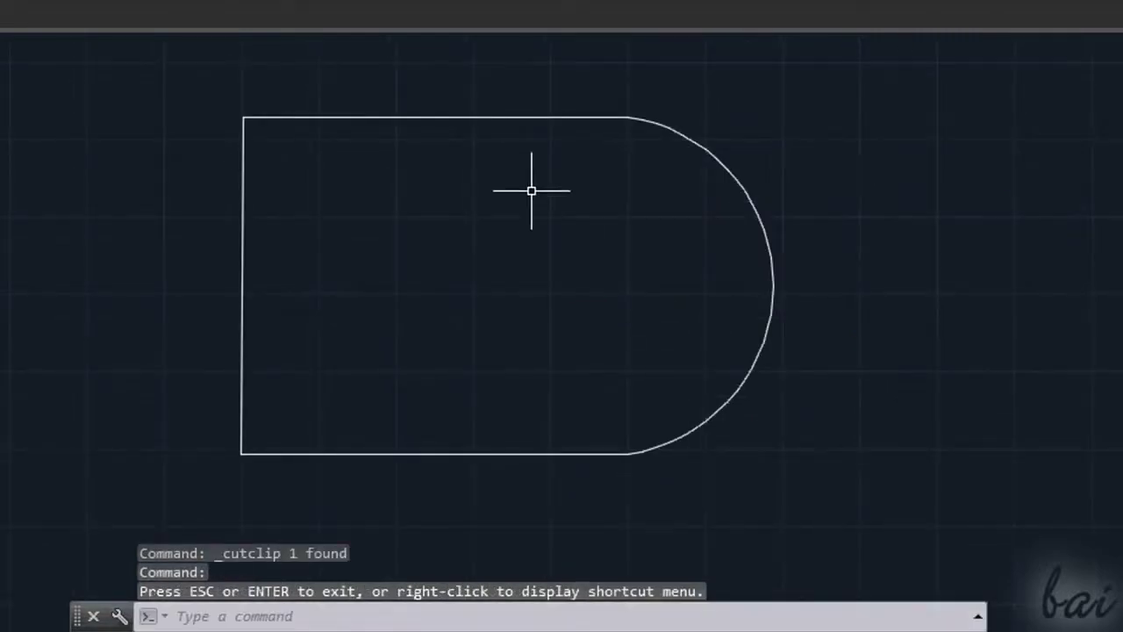
click(359, 117)
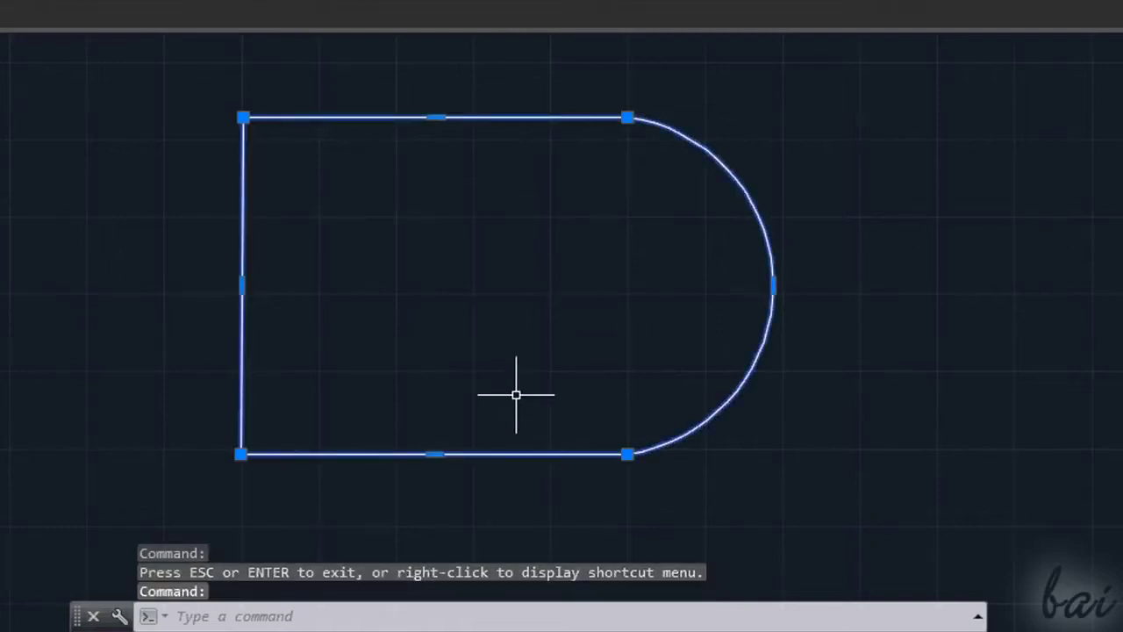
text(e)
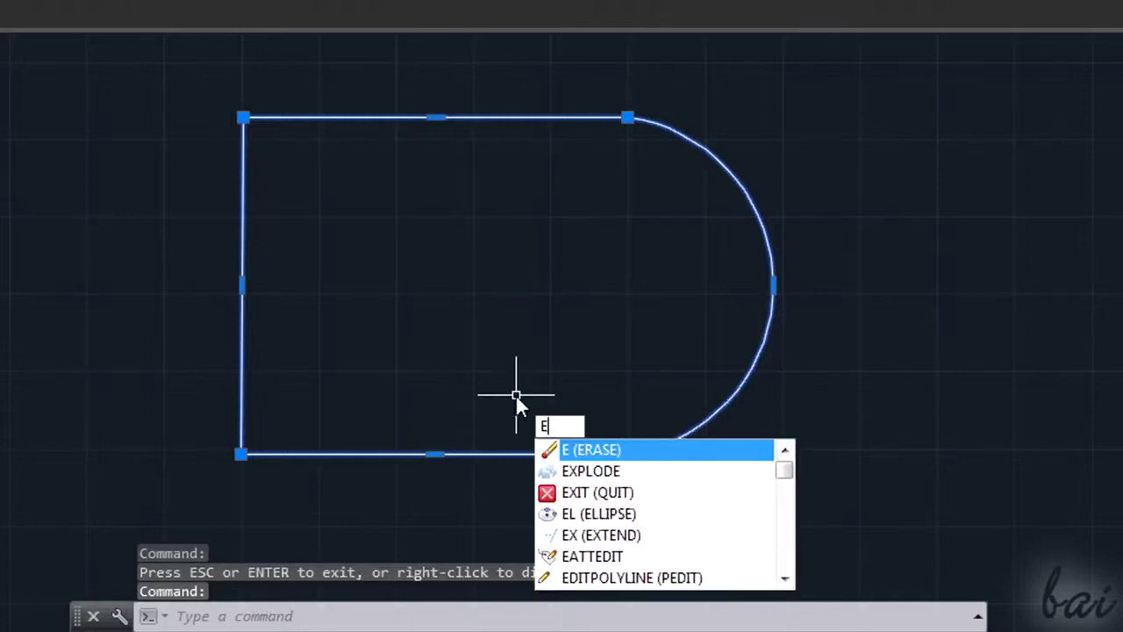
key(Down)
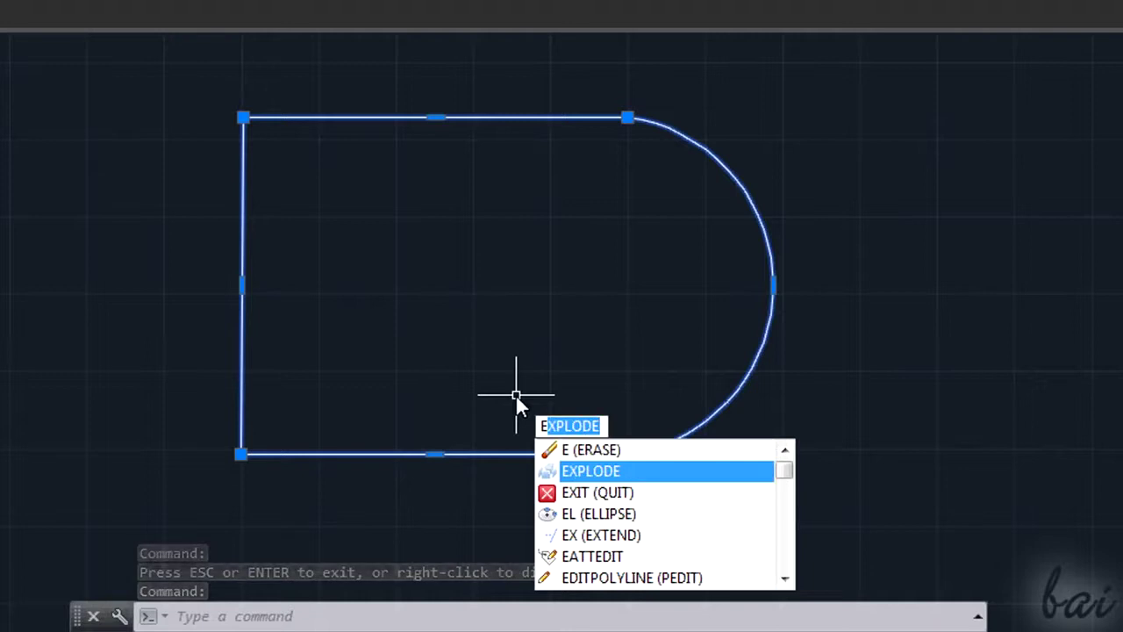
key(Return)
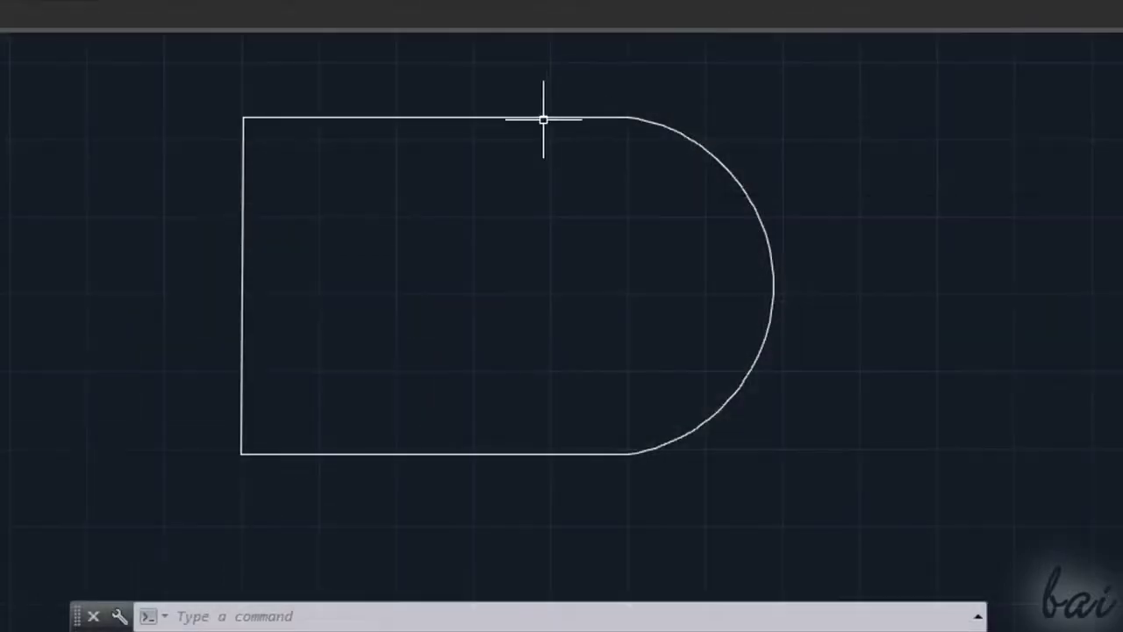
- Move the exploded shape's top line upward and its left line outward, away from the other segments
click(537, 116)
click(434, 116)
click(436, 70)
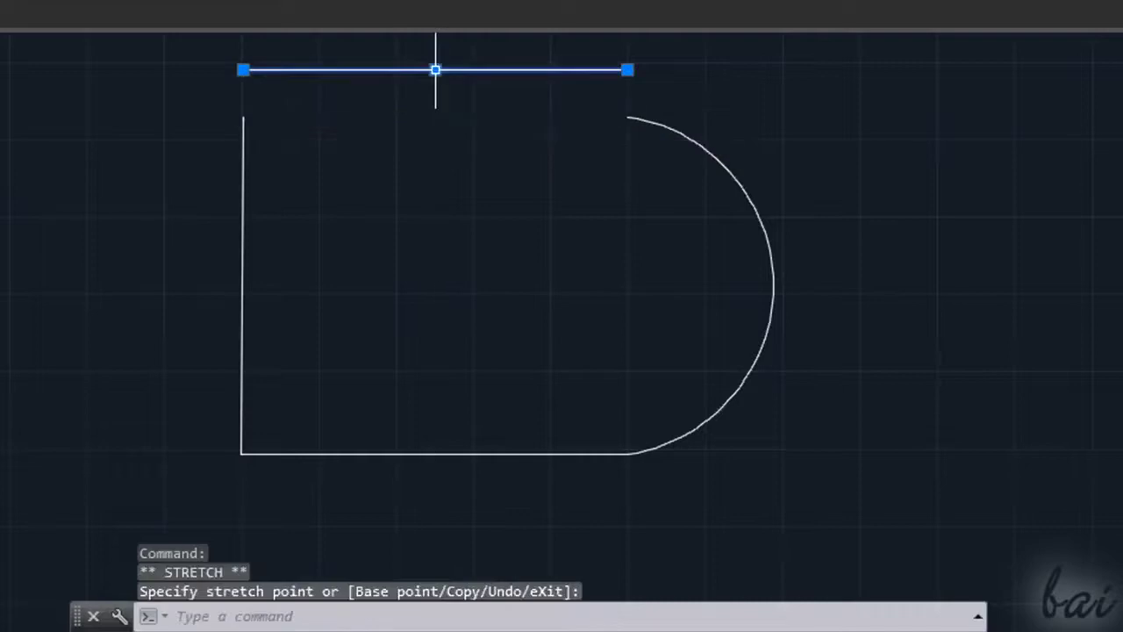
click(242, 250)
click(241, 284)
click(171, 277)
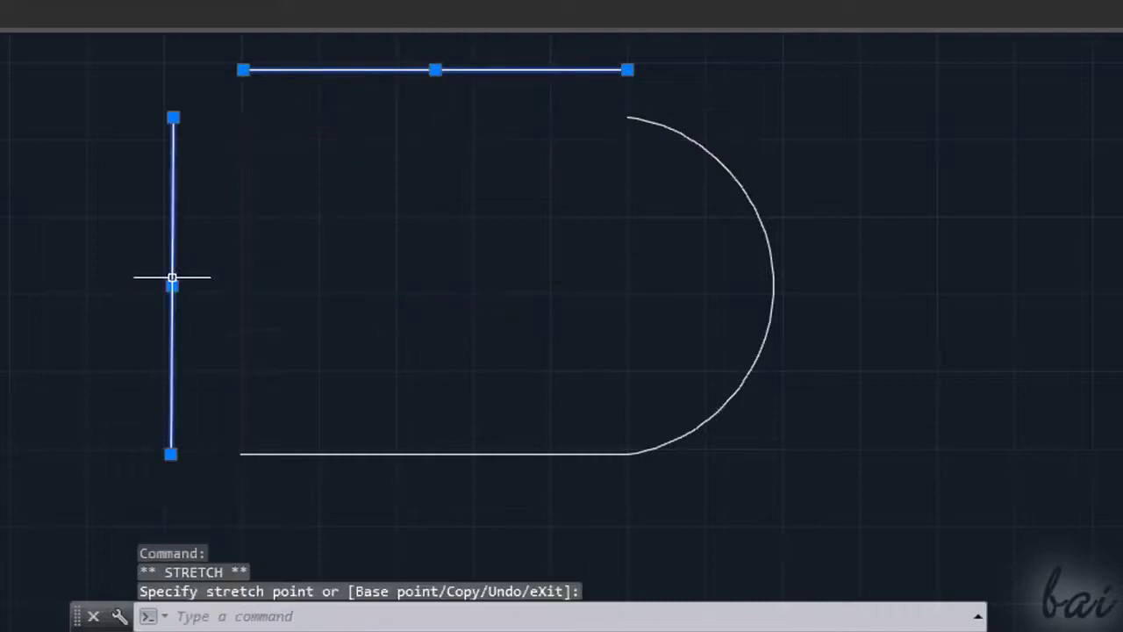
- Move the exploded shape's bottom line downward and its arc to the right
click(430, 454)
click(435, 454)
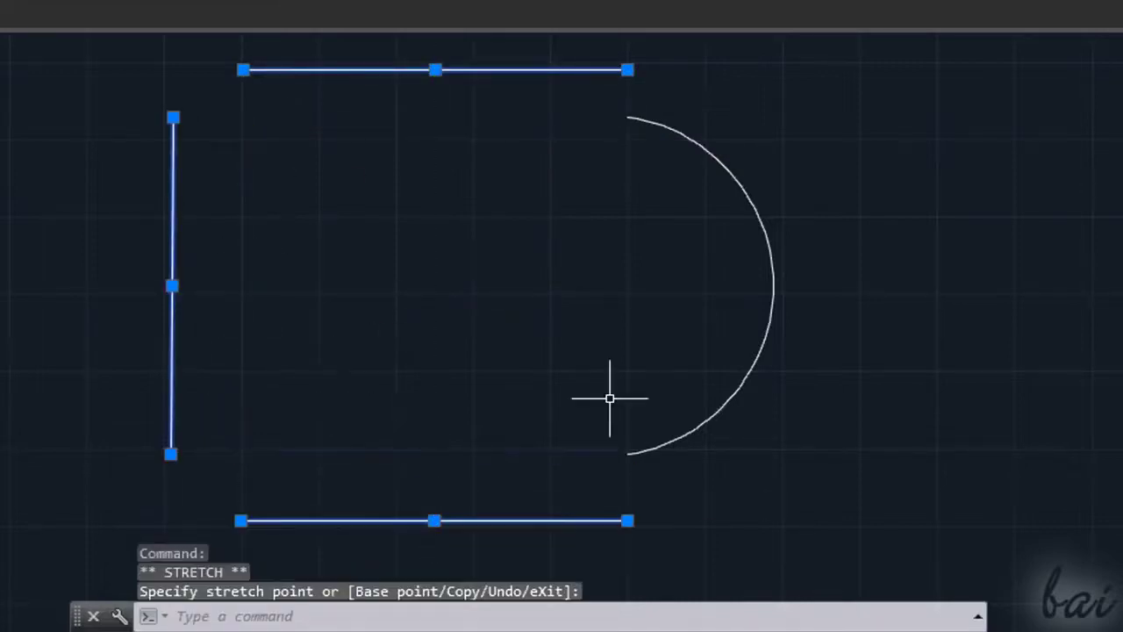
click(779, 294)
click(774, 294)
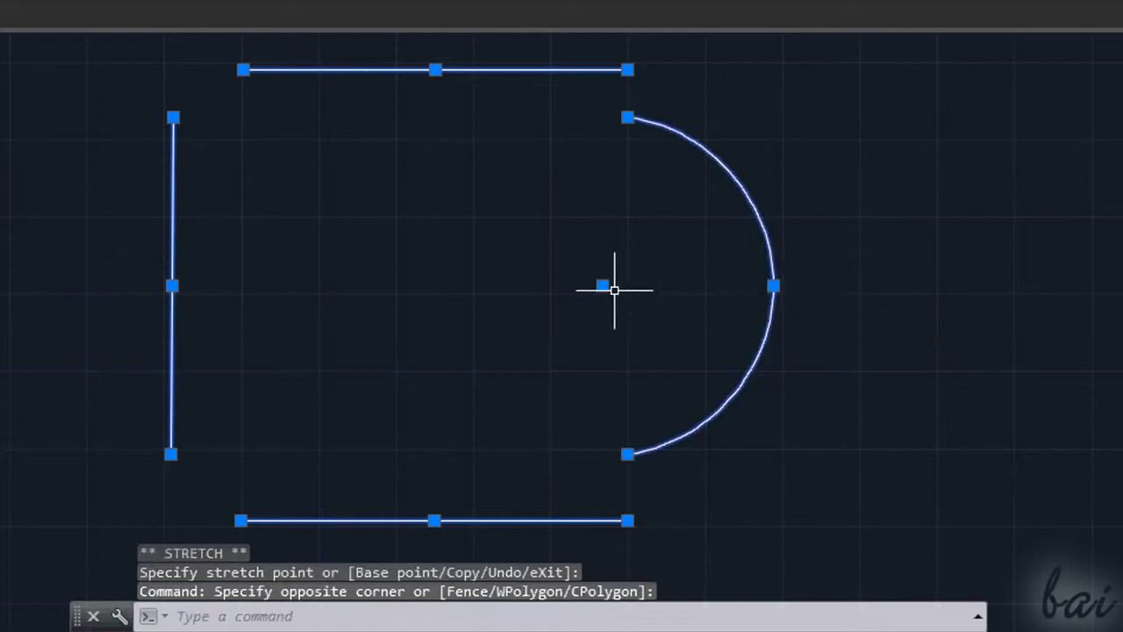
click(602, 285)
click(735, 282)
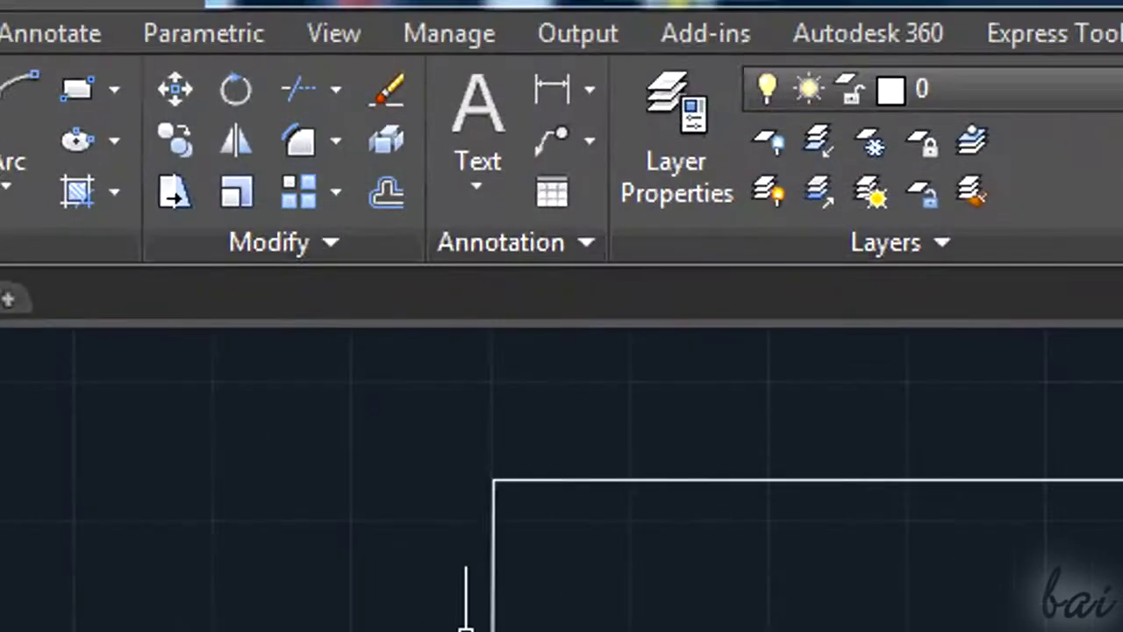
click(389, 195)
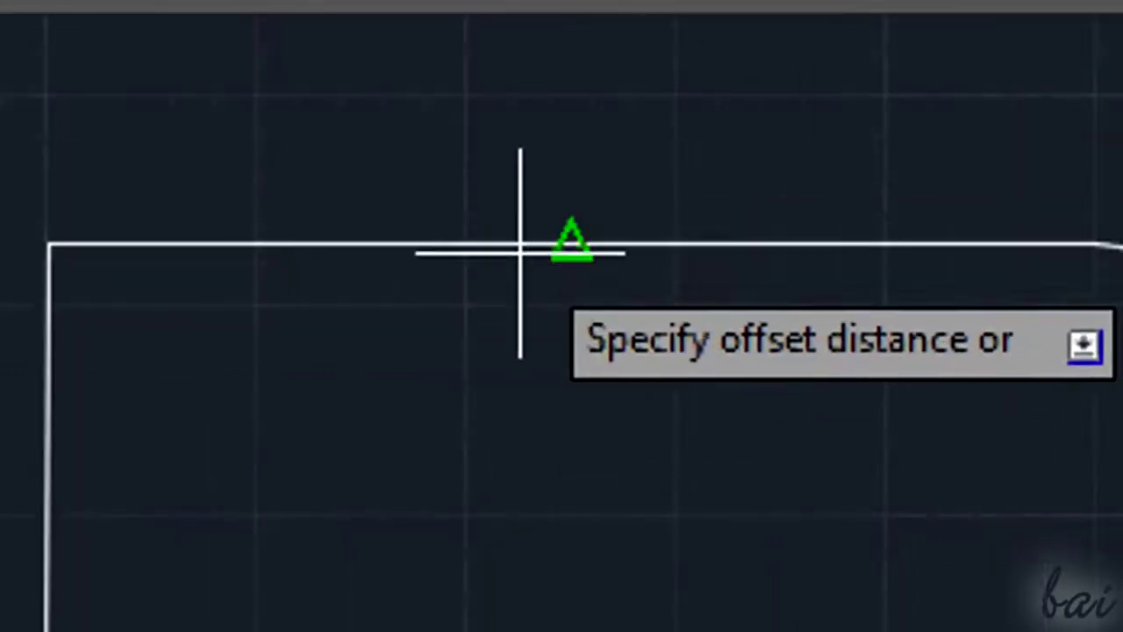
click(571, 245)
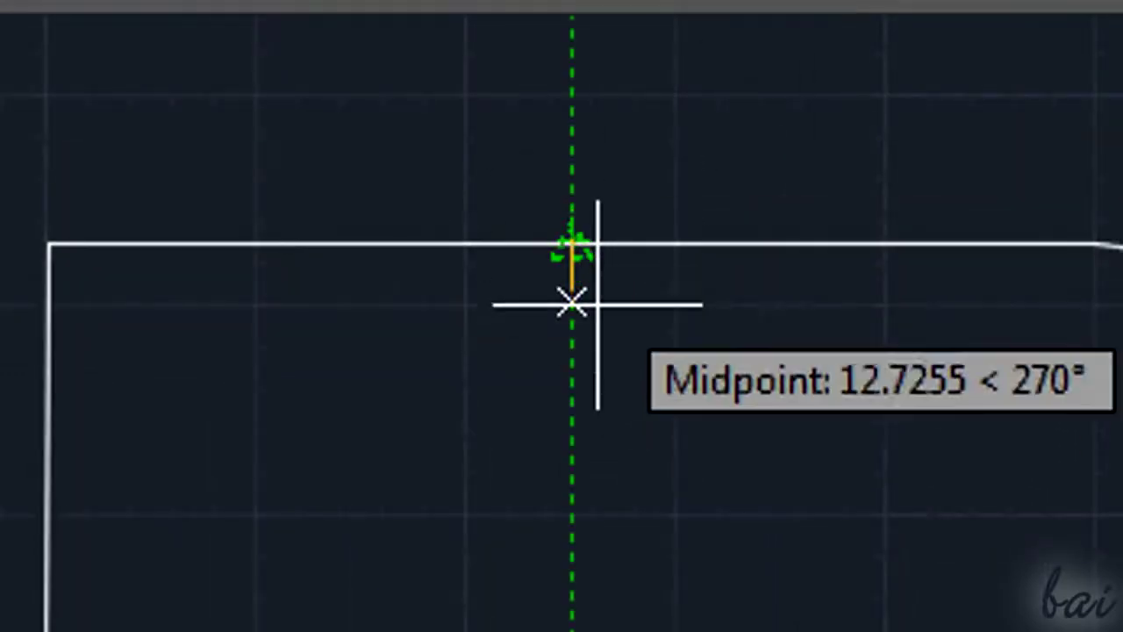
click(596, 368)
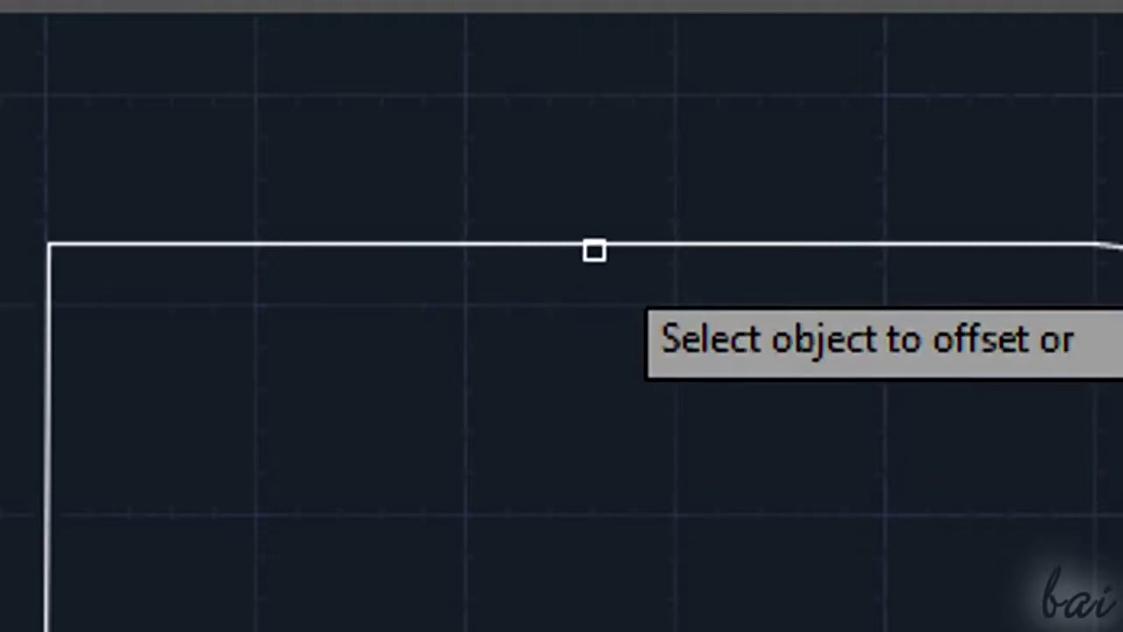
click(594, 247)
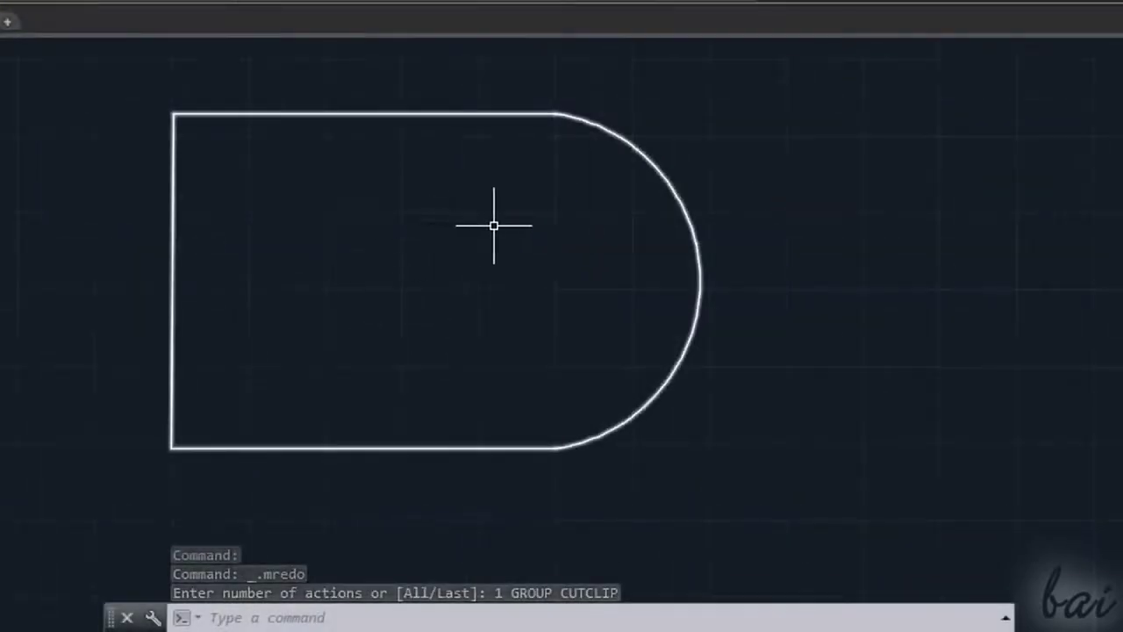
key(Escape)
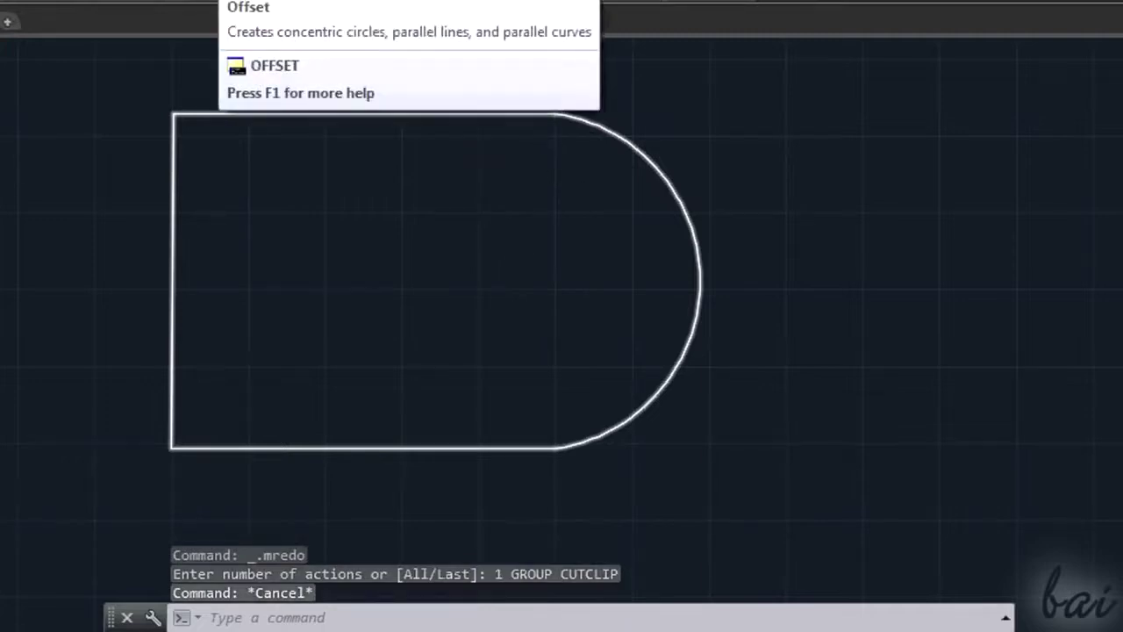
- Offset the D-shaped polyline inward, setting the distance with two points starting at the midpoint of its top side
click(229, 1)
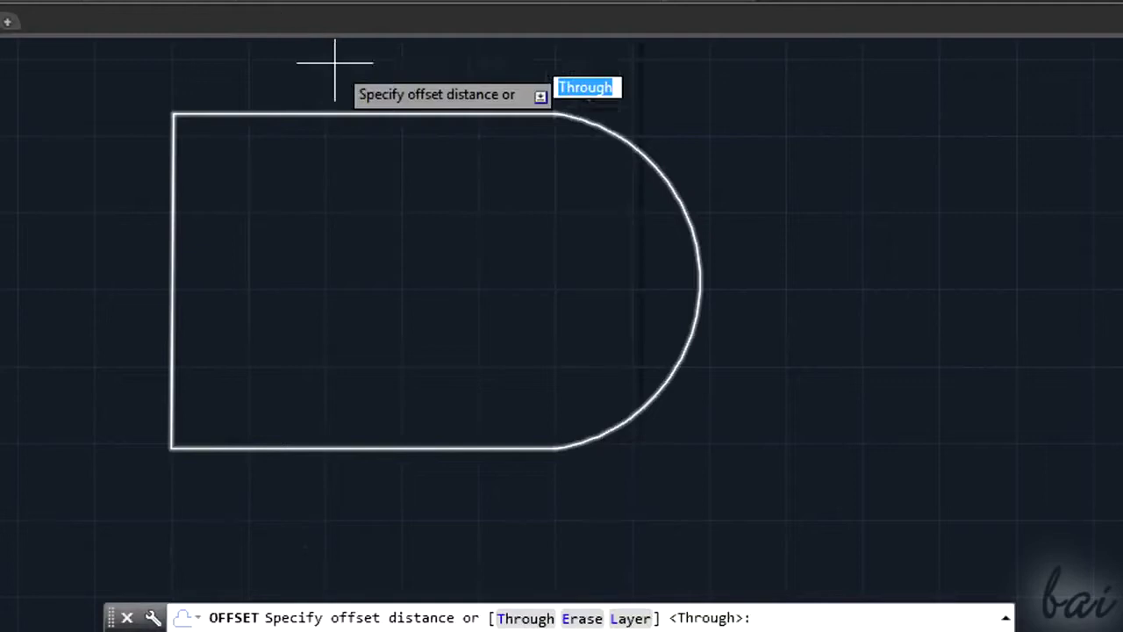
click(364, 115)
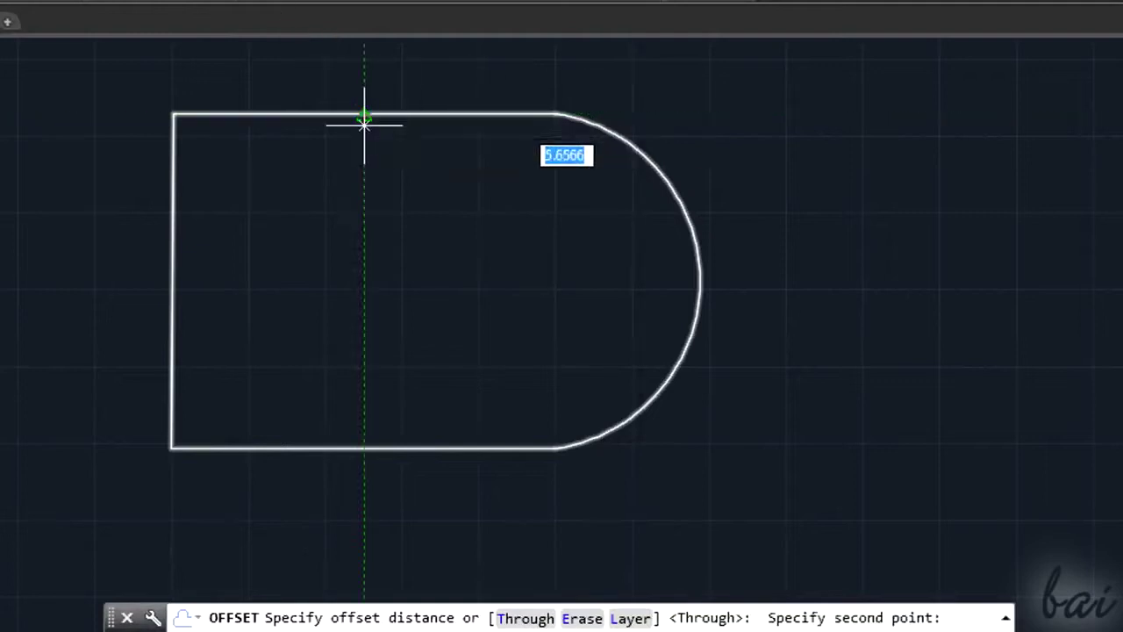
click(363, 163)
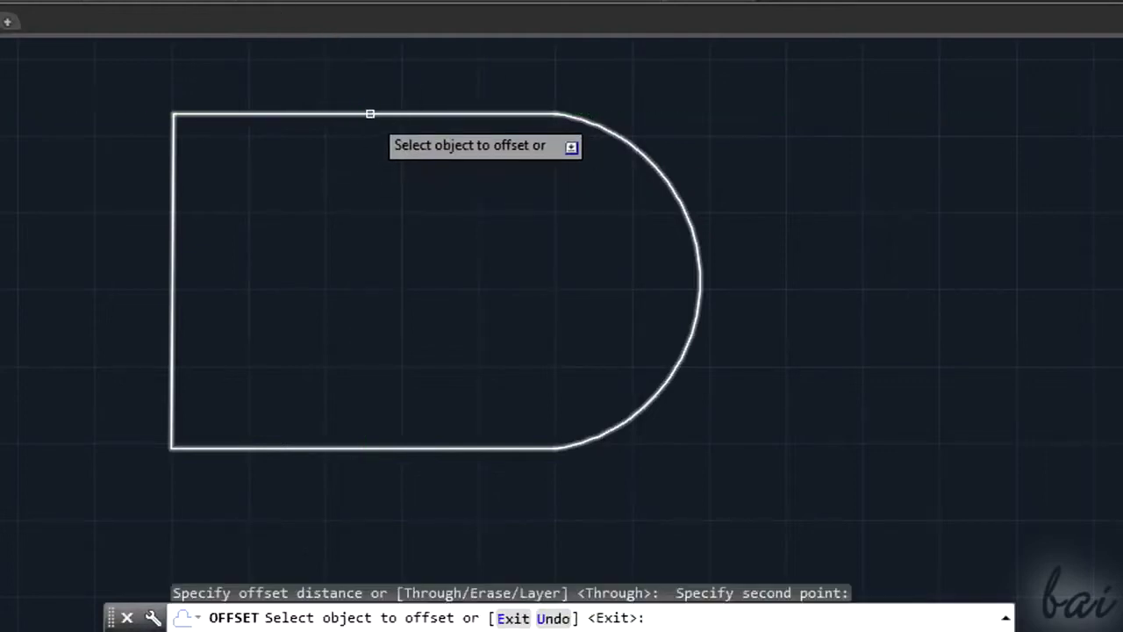
click(370, 115)
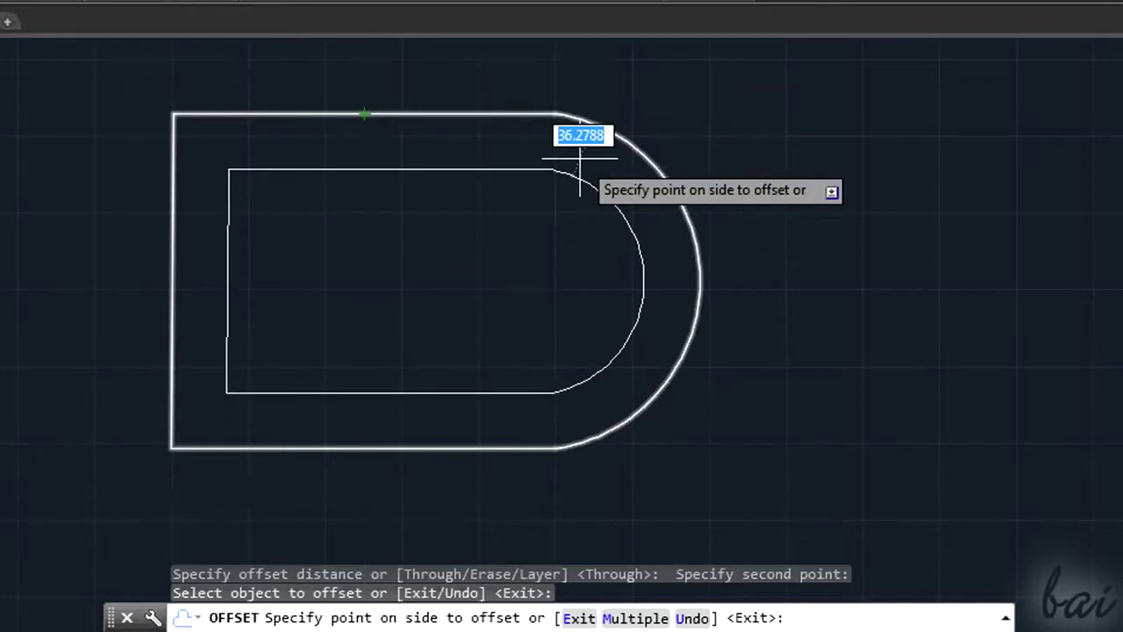
click(512, 70)
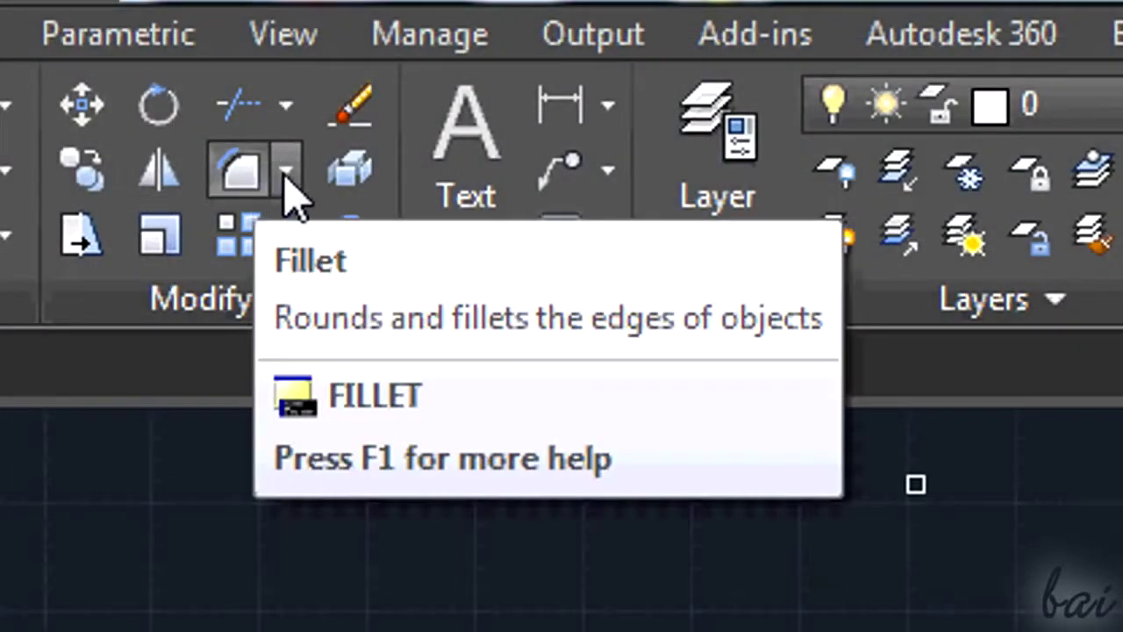
- Start a Fillet between the two separate slanted lines, picking the left line first
click(286, 180)
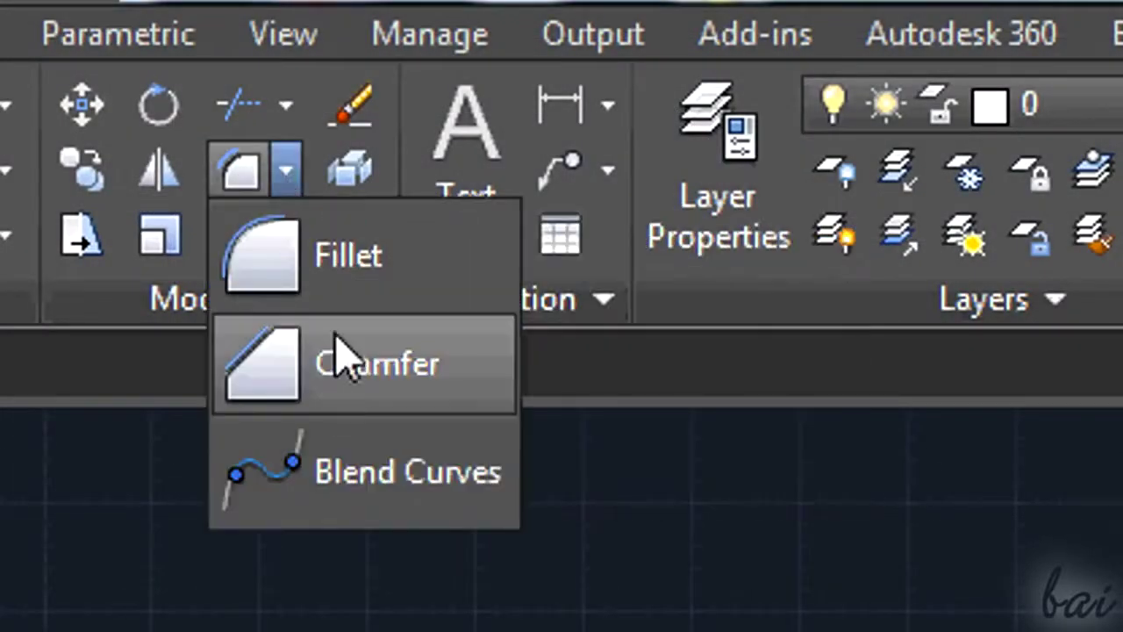
click(355, 258)
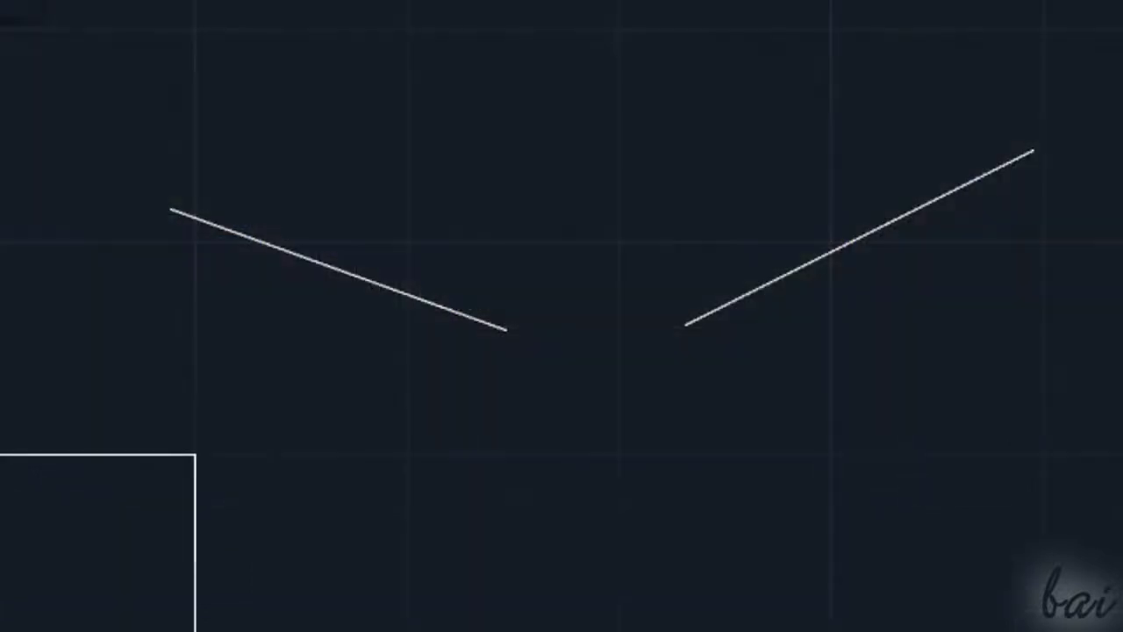
click(372, 282)
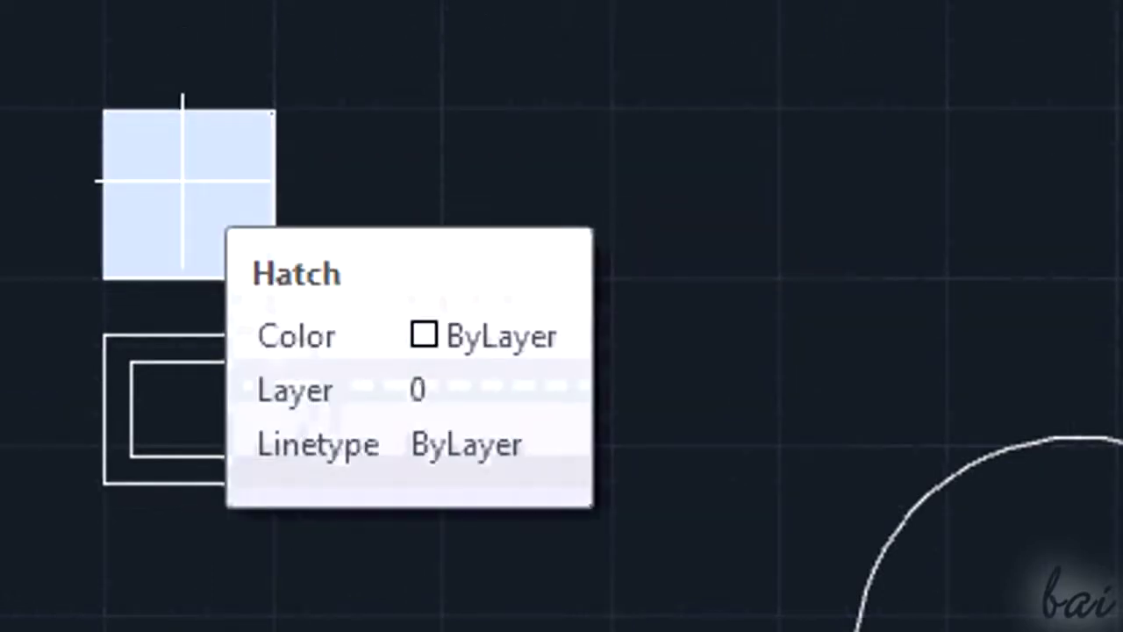
- Fill the square and the band between the two D-shaped outlines with a solid hatch
click(182, 182)
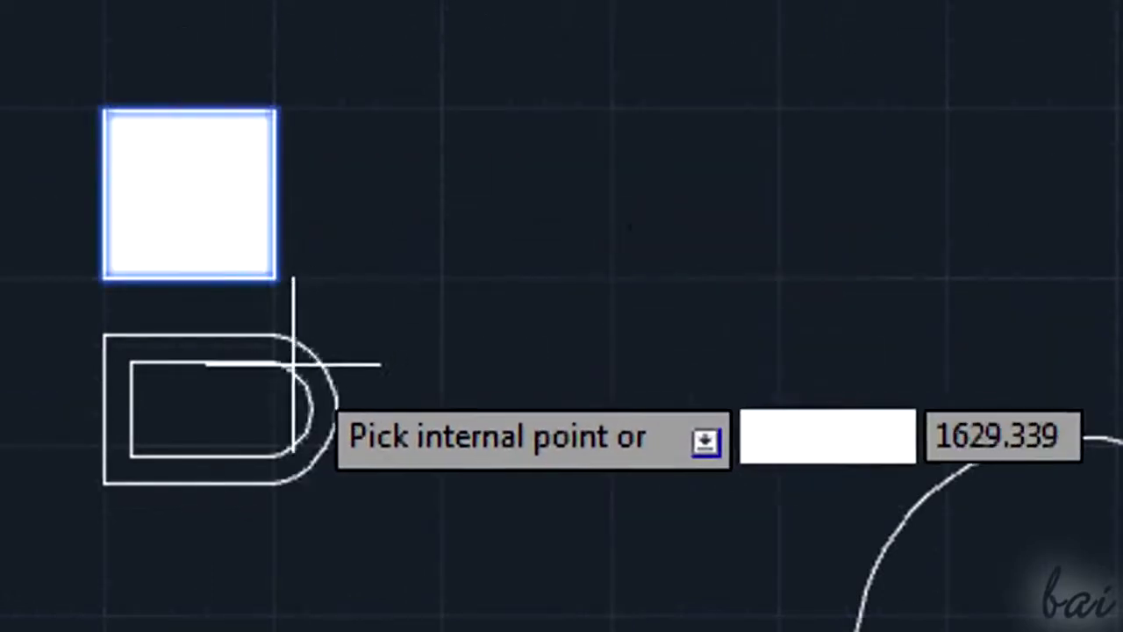
click(310, 363)
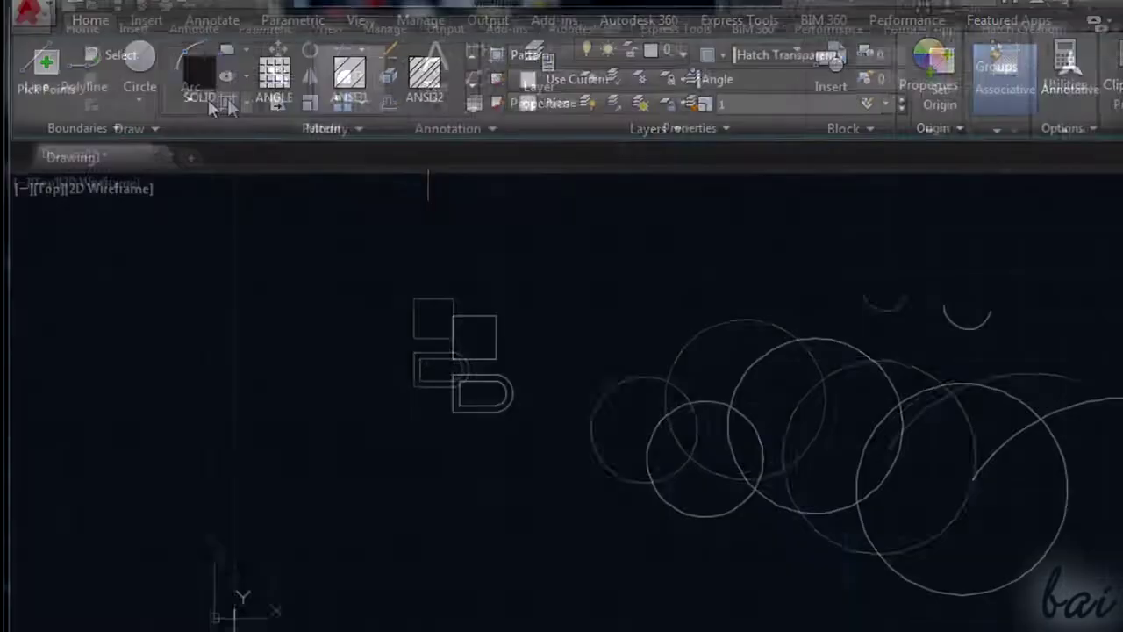
- Start Hatch with the SOLID pattern and fill the square and the band between the two D-shaped outlines
click(228, 103)
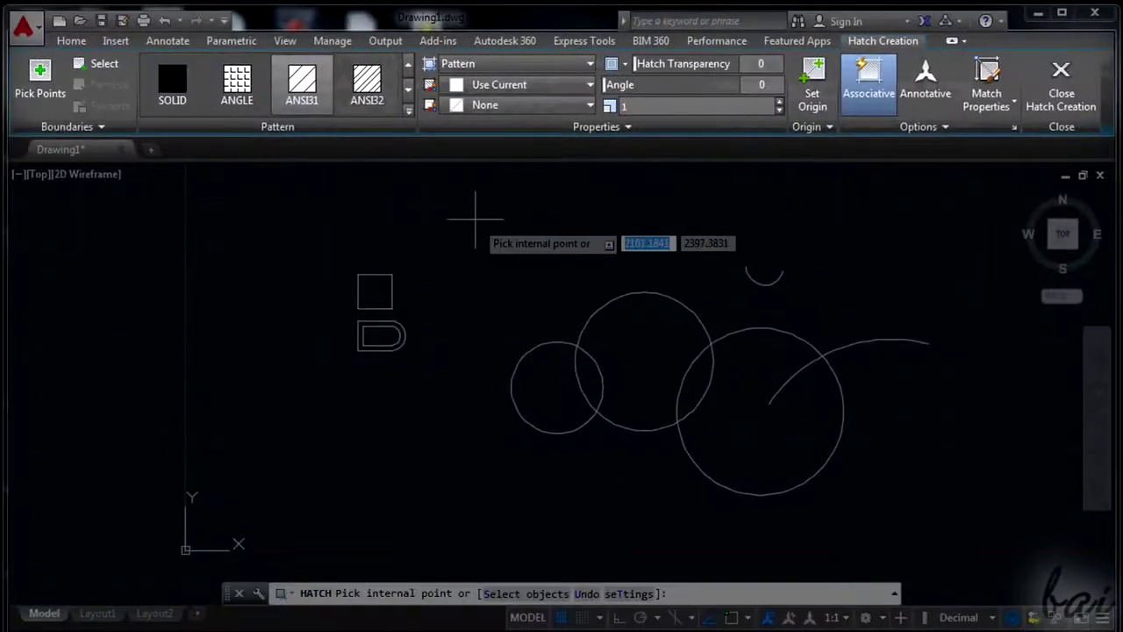
click(179, 100)
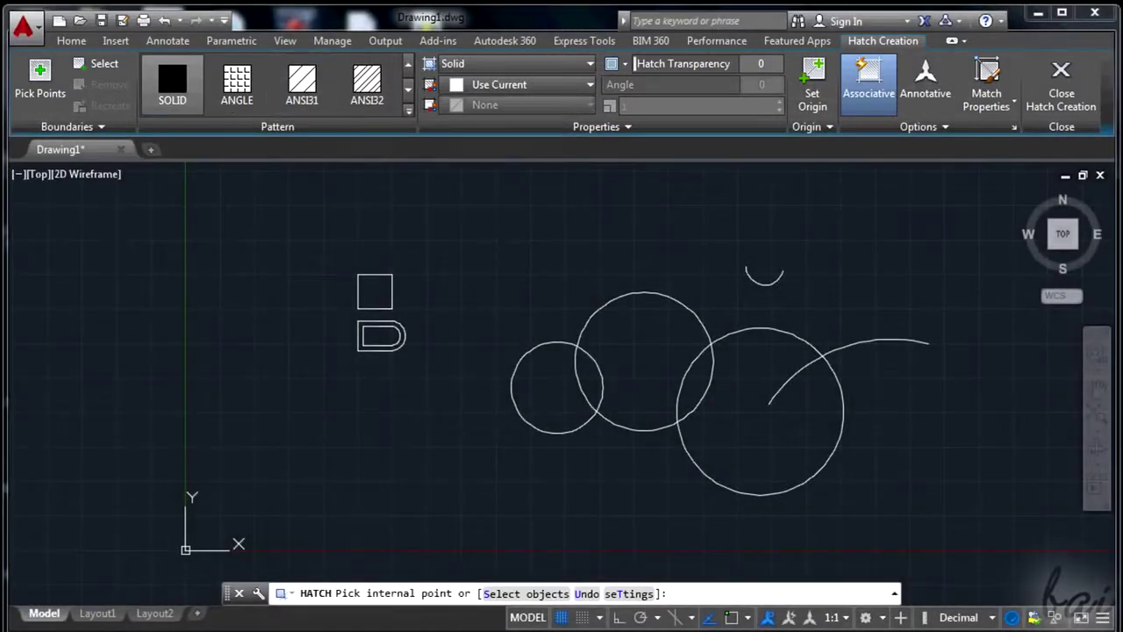
scroll(443, 236, up, 2)
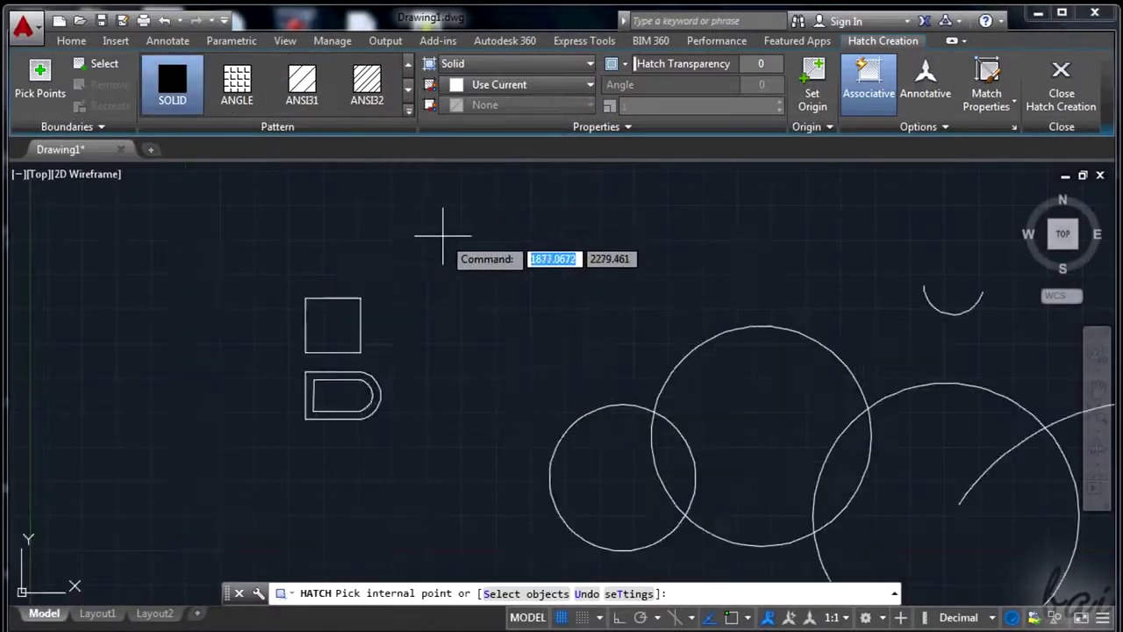
scroll(452, 237, down, 2)
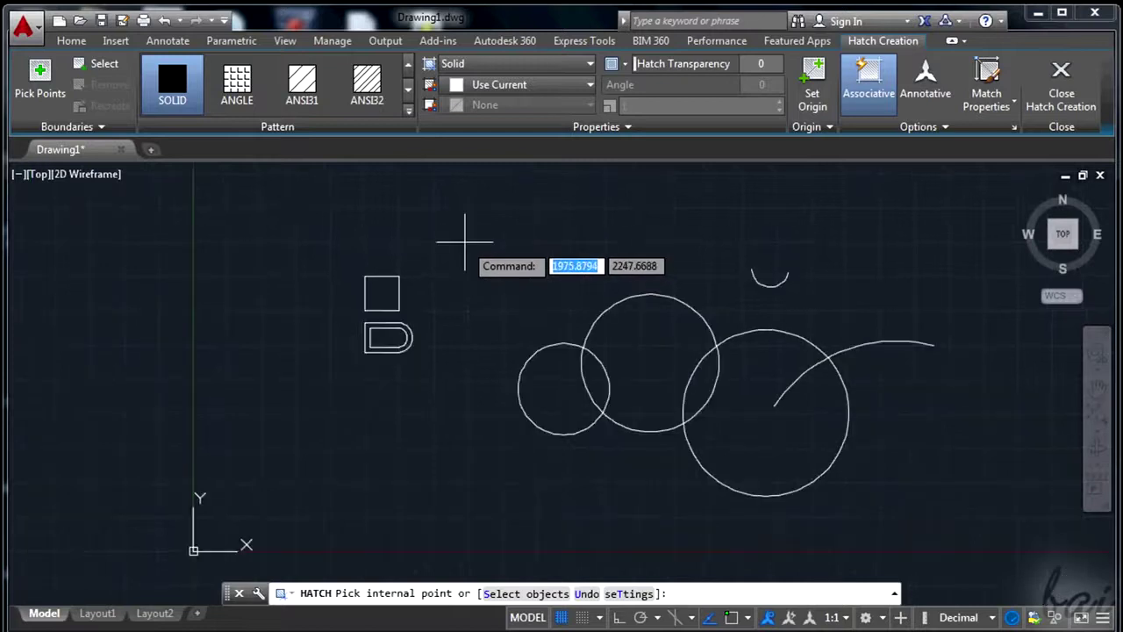
scroll(471, 251, up, 2)
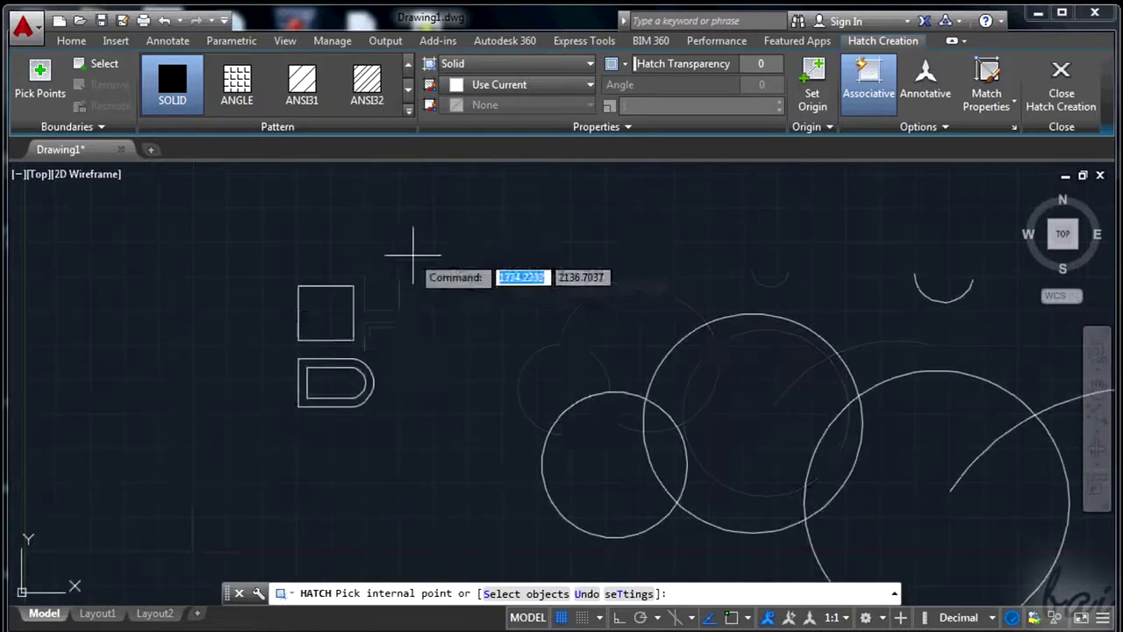
click(325, 309)
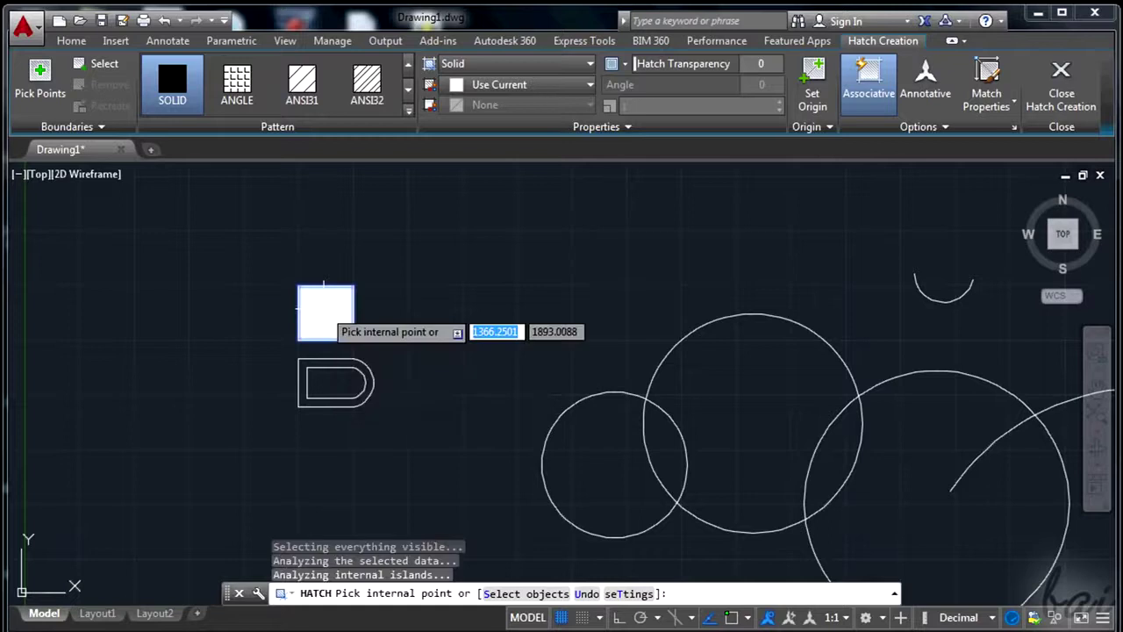
click(365, 370)
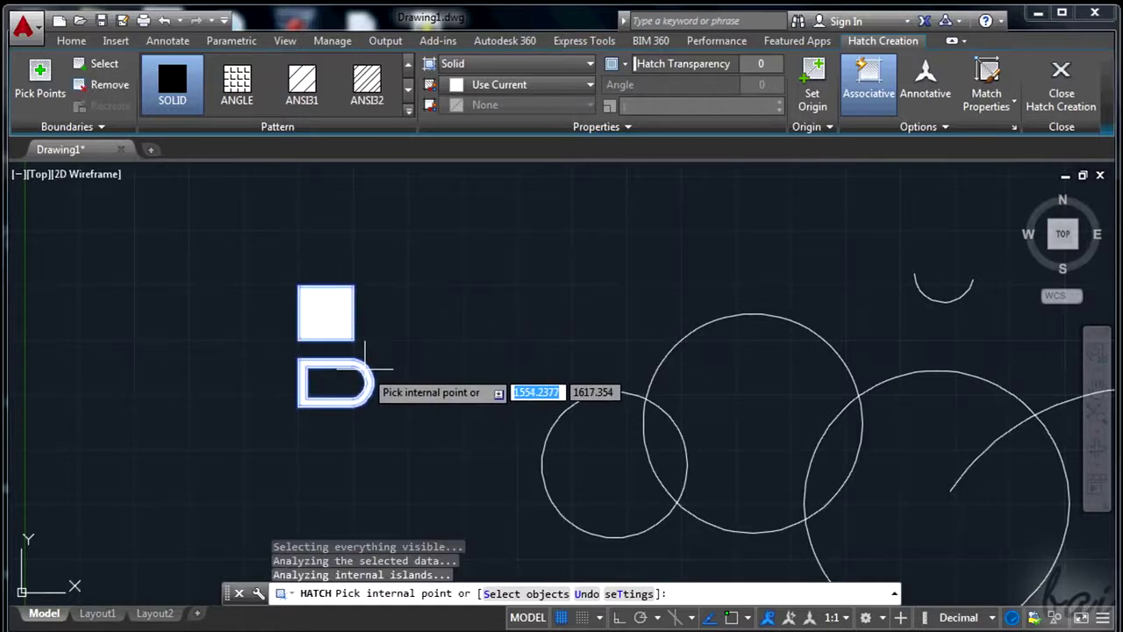
- Undo the last operation and hatch again, filling the left circle's area outside the overlap and the middle circle's interior with SOLID
click(163, 22)
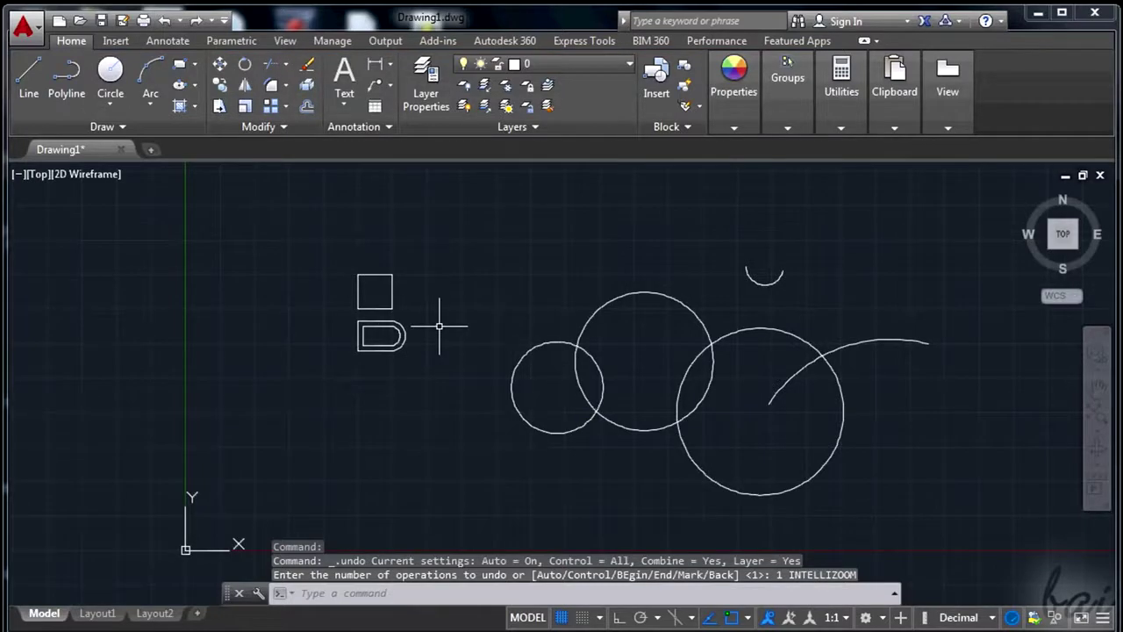
text(h)
key(Return)
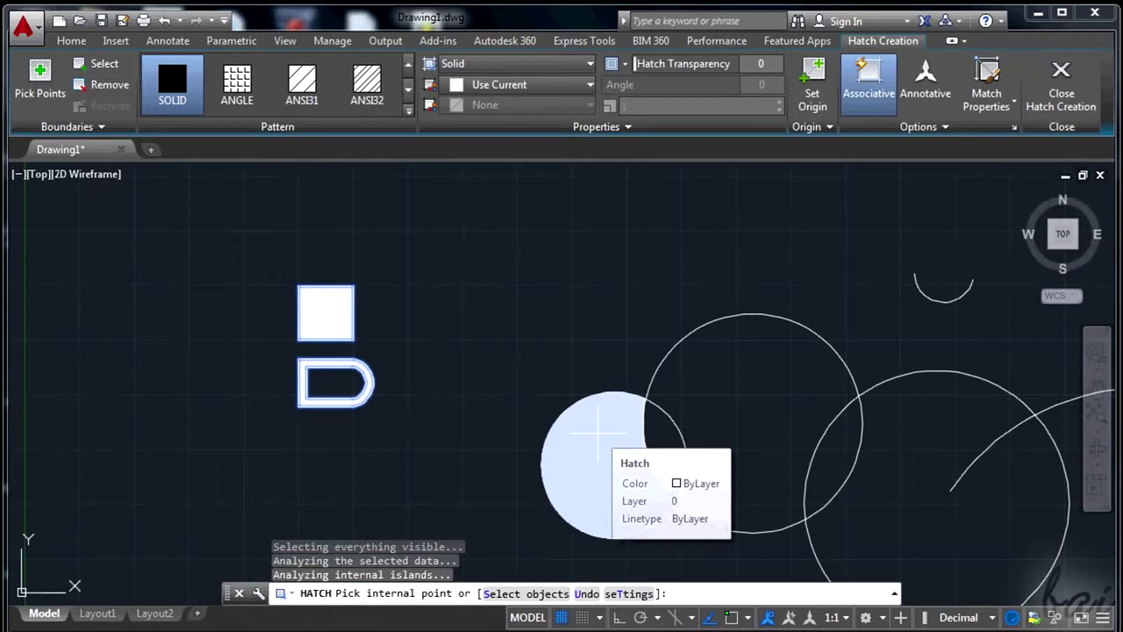
click(597, 431)
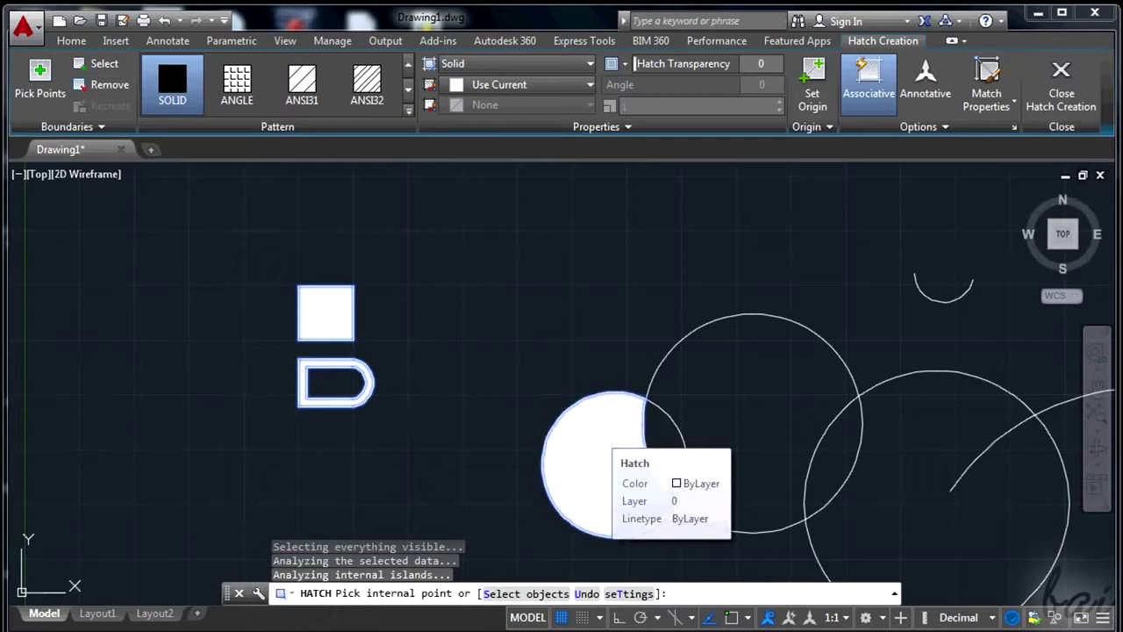
click(748, 402)
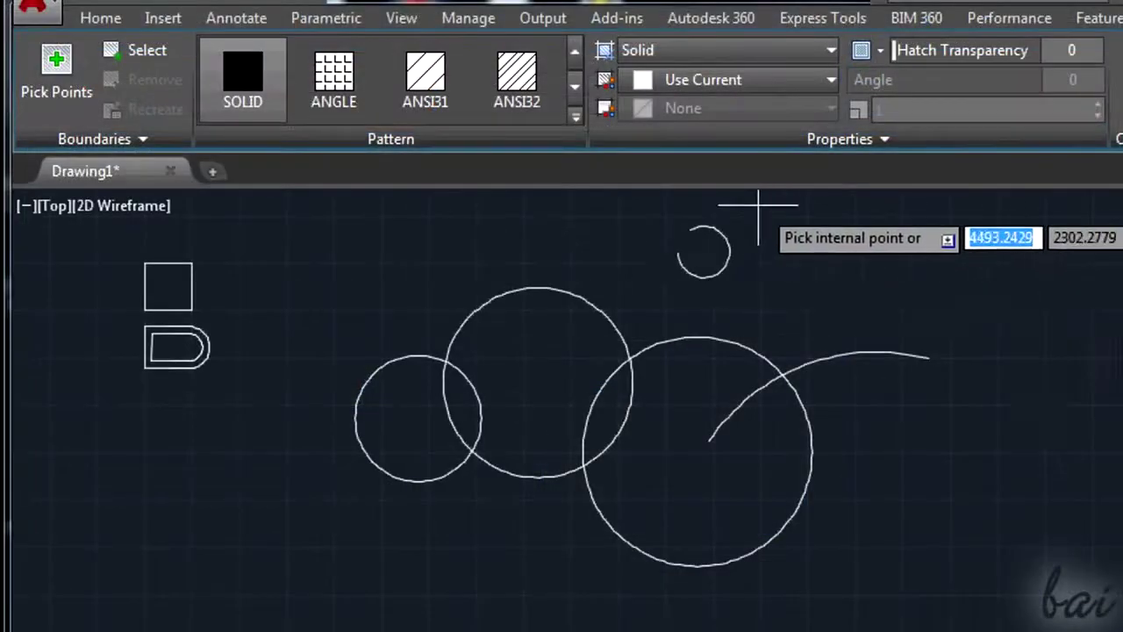
- Try to solid-hatch the inside of the small open circle above the large circles
click(708, 251)
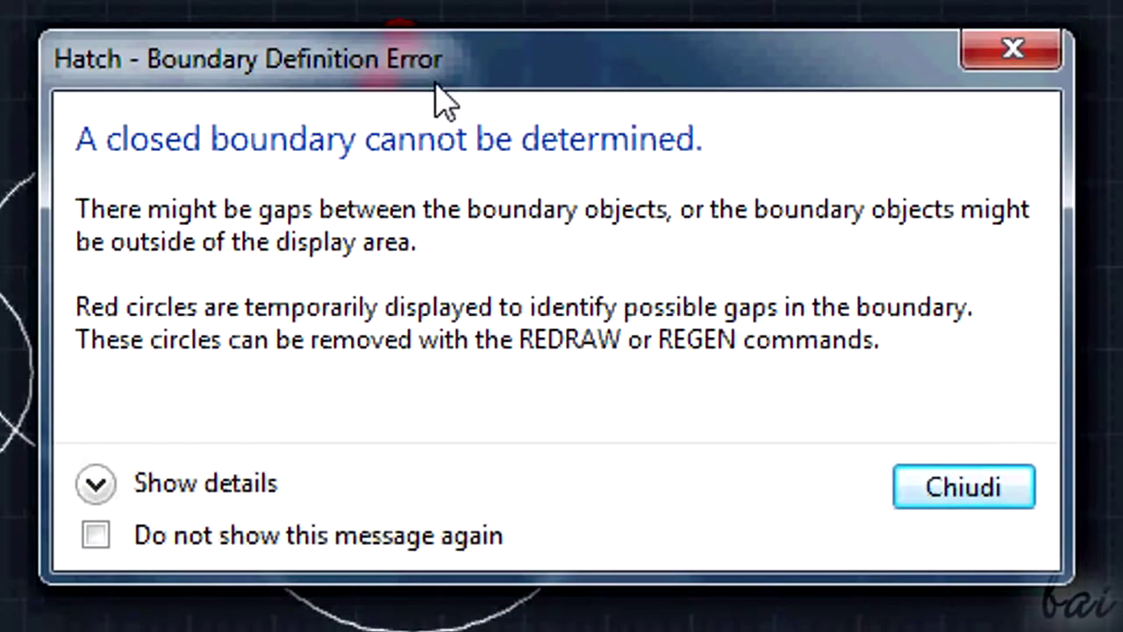
click(943, 492)
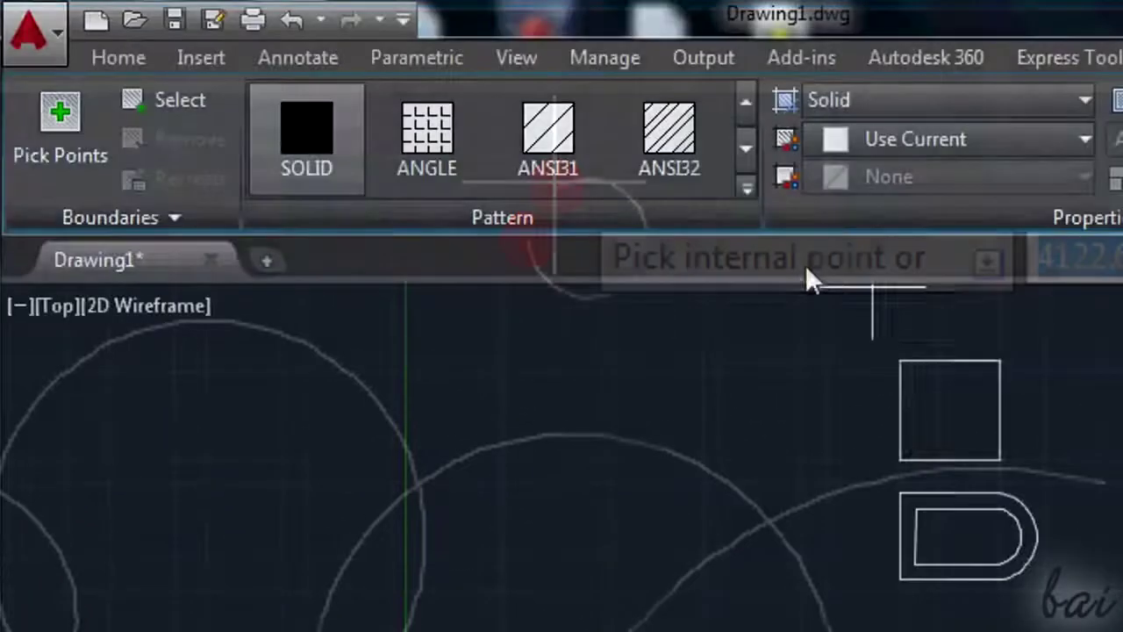
- Fill the square and the D-shaped band with one SOLID hatch by picking a point inside each
click(948, 382)
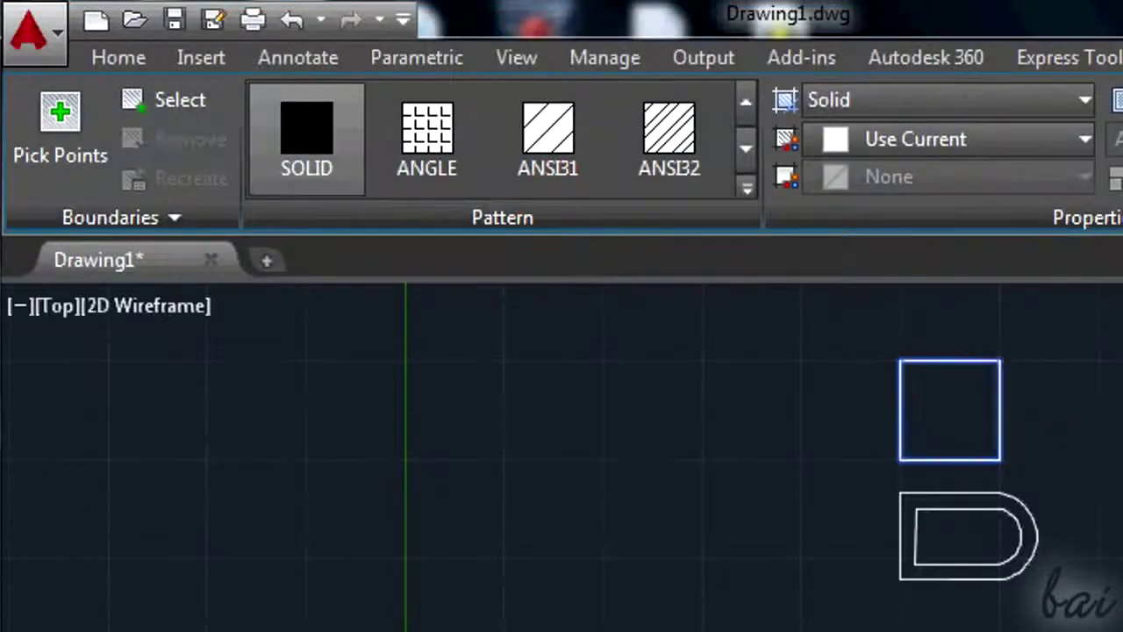
click(1032, 538)
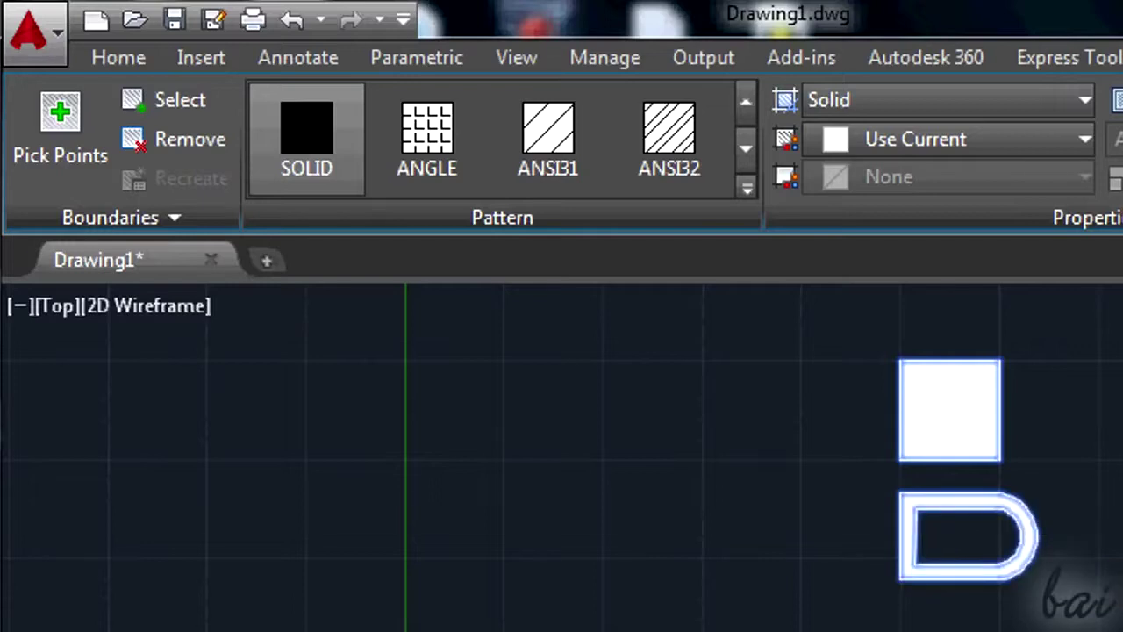
key(Return)
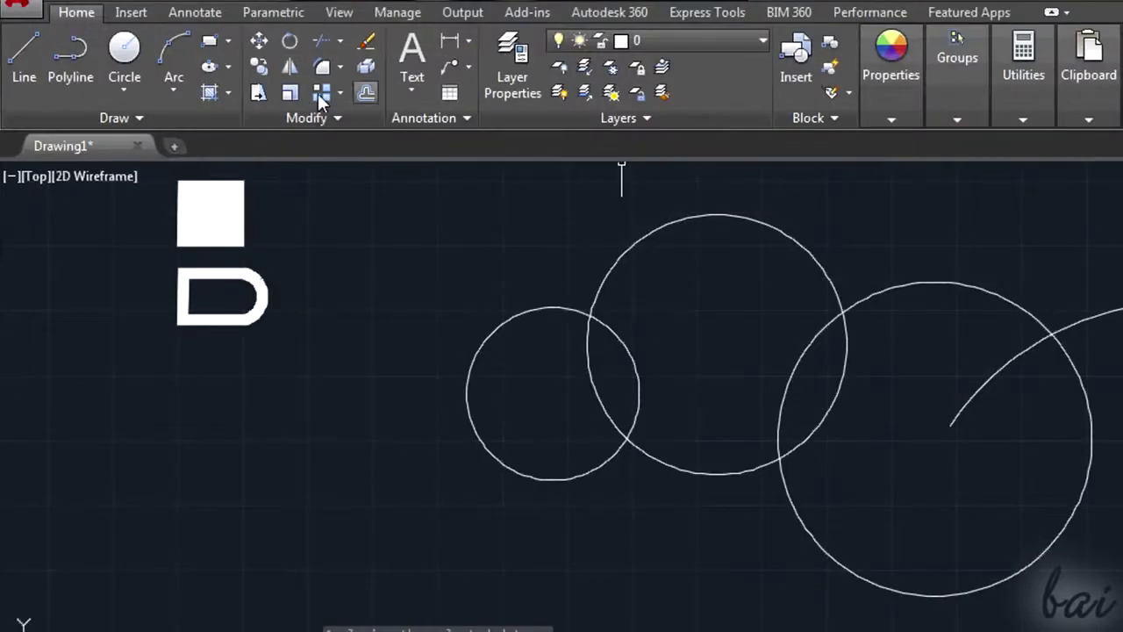
- Solid-hatch the left circle, including its overlap with the middle circle, and the middle circle's area outside the overlaps
click(208, 90)
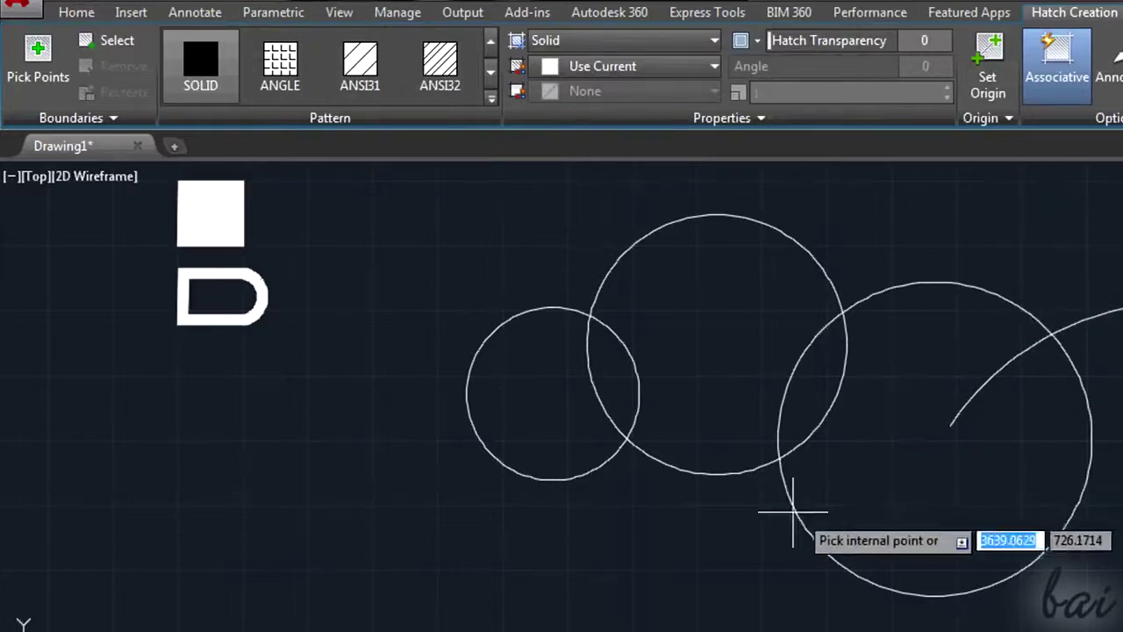
click(511, 417)
click(520, 421)
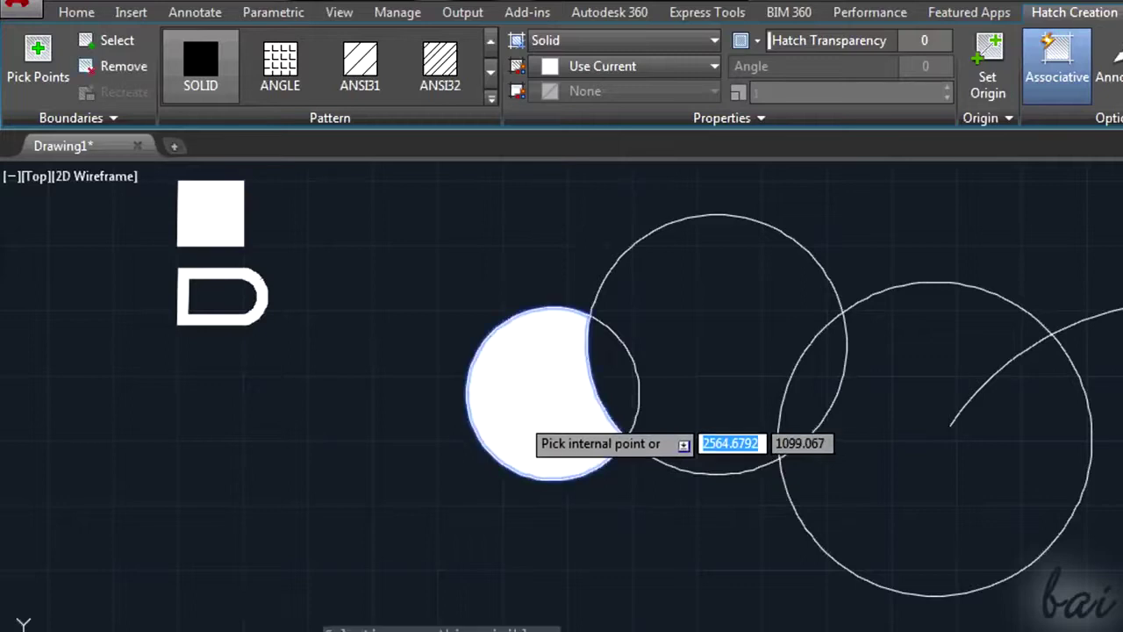
click(627, 369)
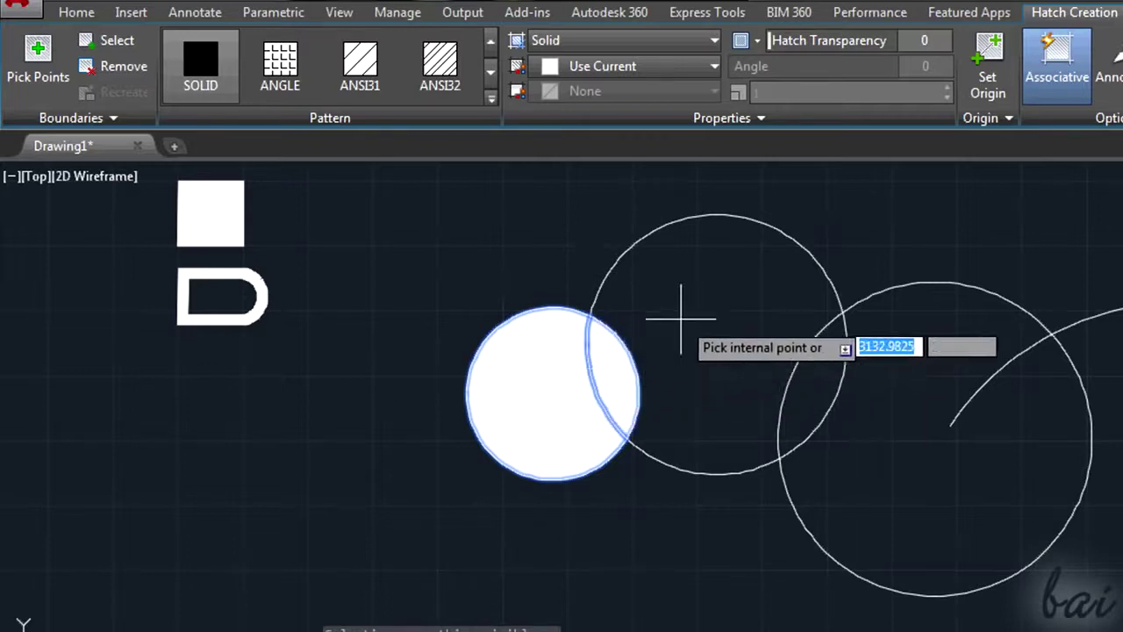
click(713, 338)
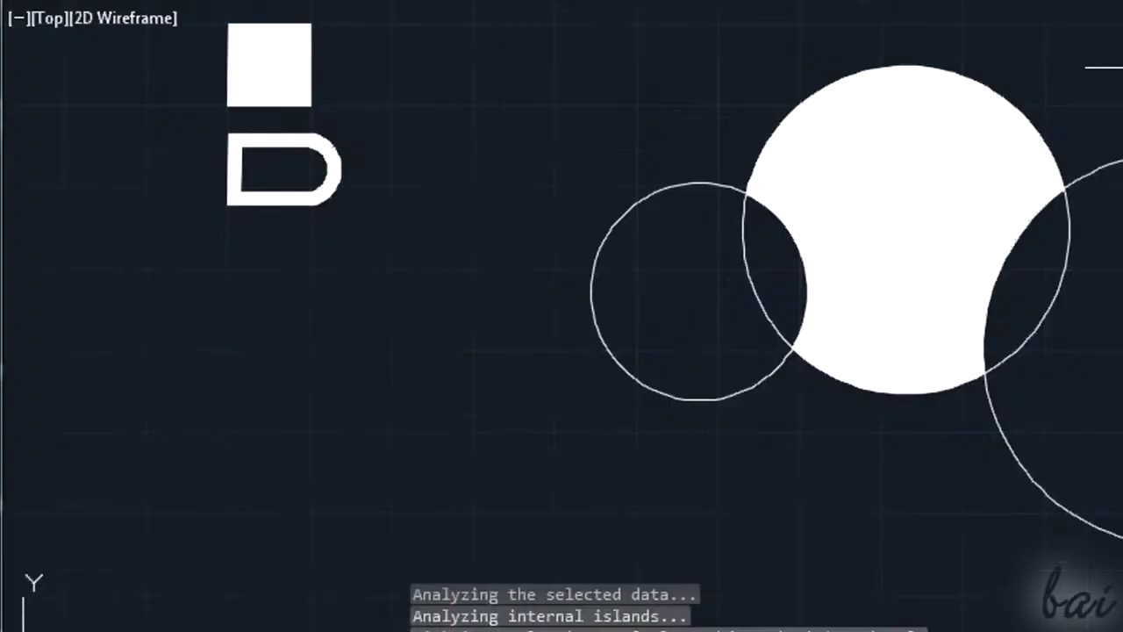
- Move the middle circle's hatch by its center grip to below the D shape and stretch its upper-right corner upward
click(918, 187)
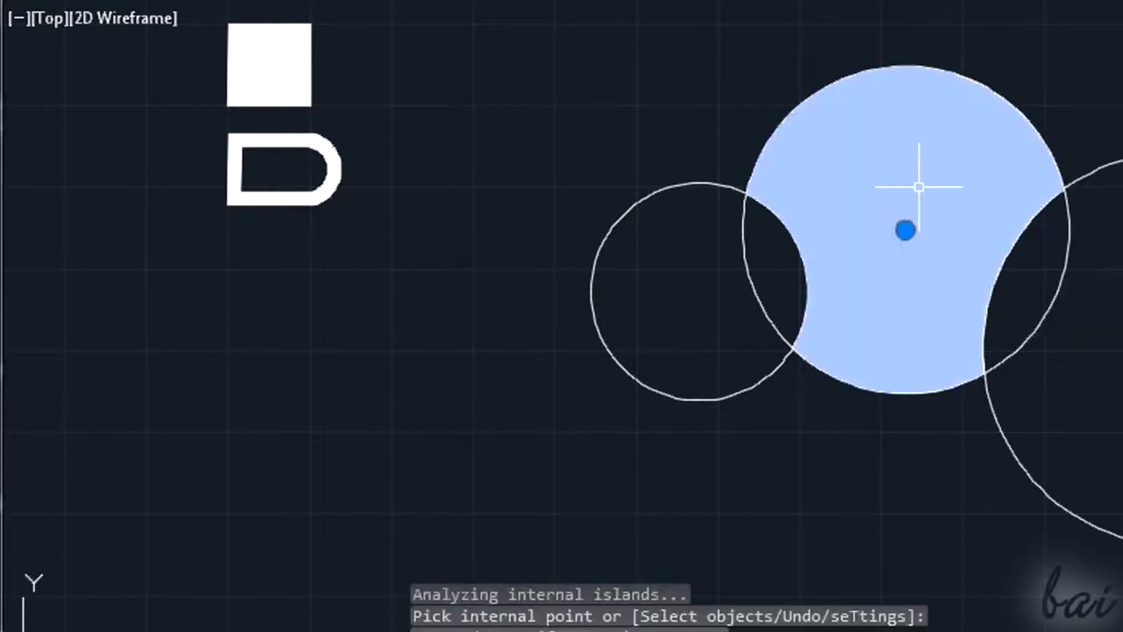
click(905, 229)
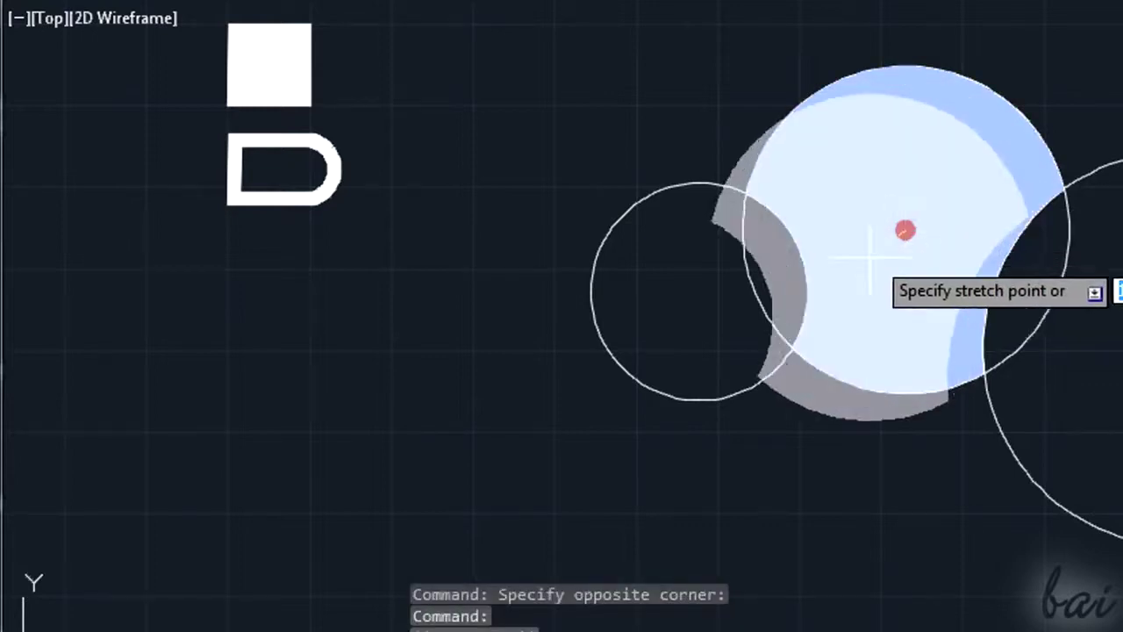
click(438, 402)
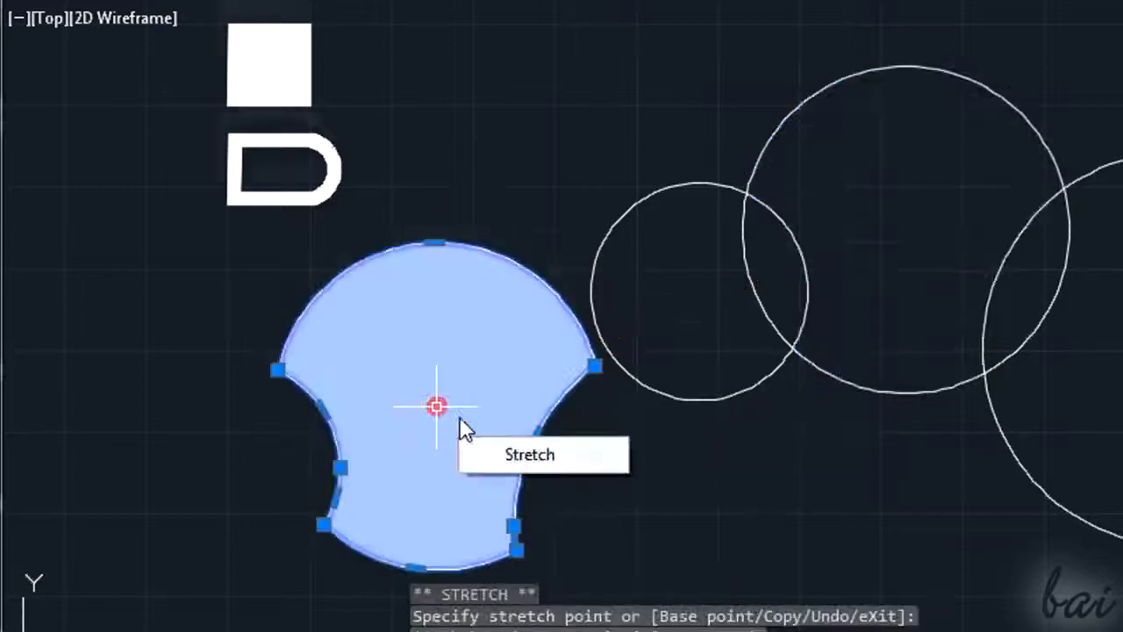
click(634, 319)
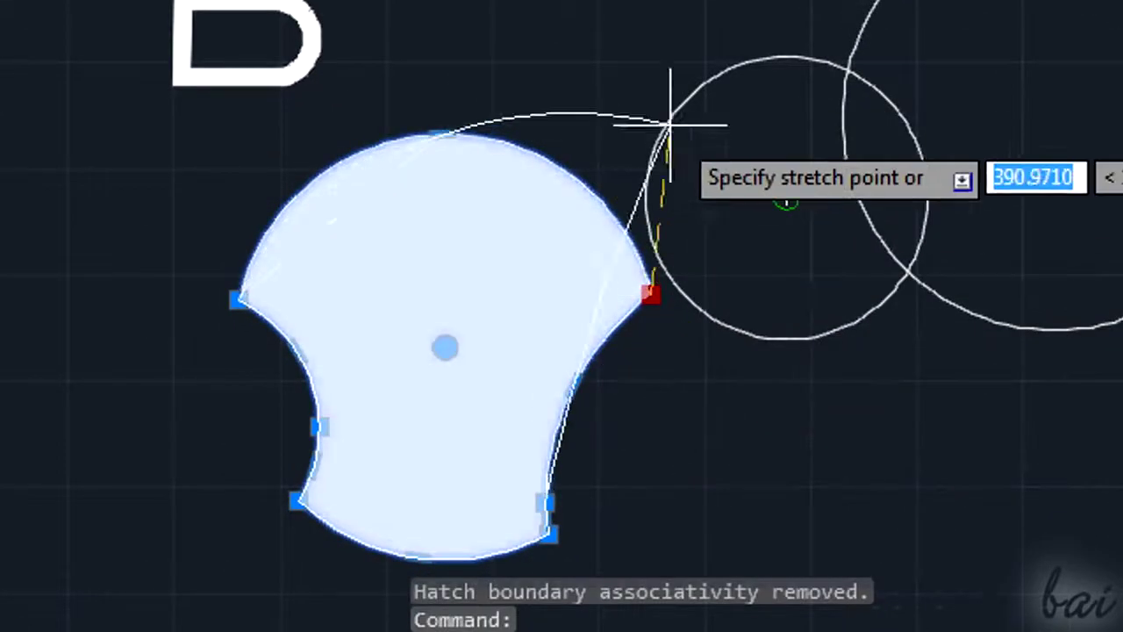
click(538, 224)
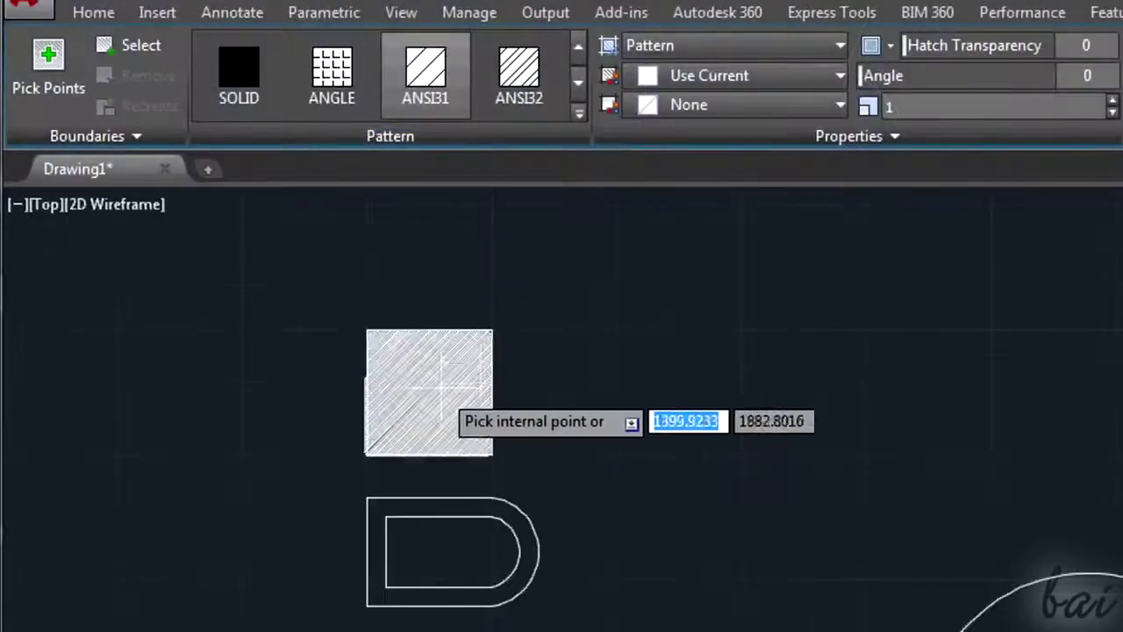
- Hatch the square and the D-shaped band together with the ANSI31 pattern
click(437, 389)
click(516, 504)
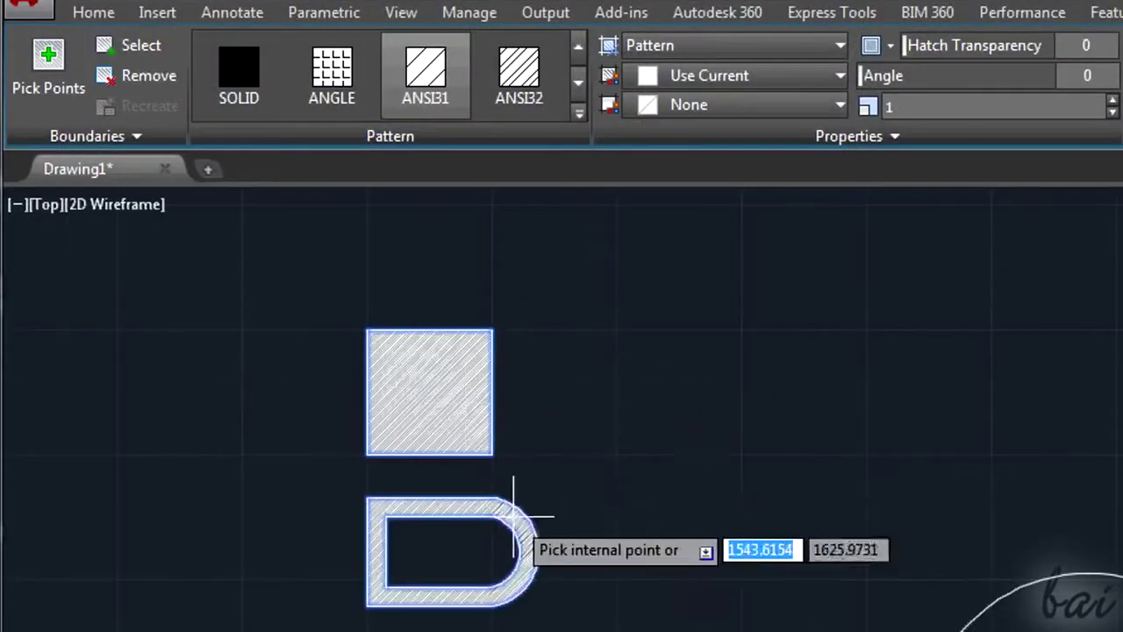
key(Return)
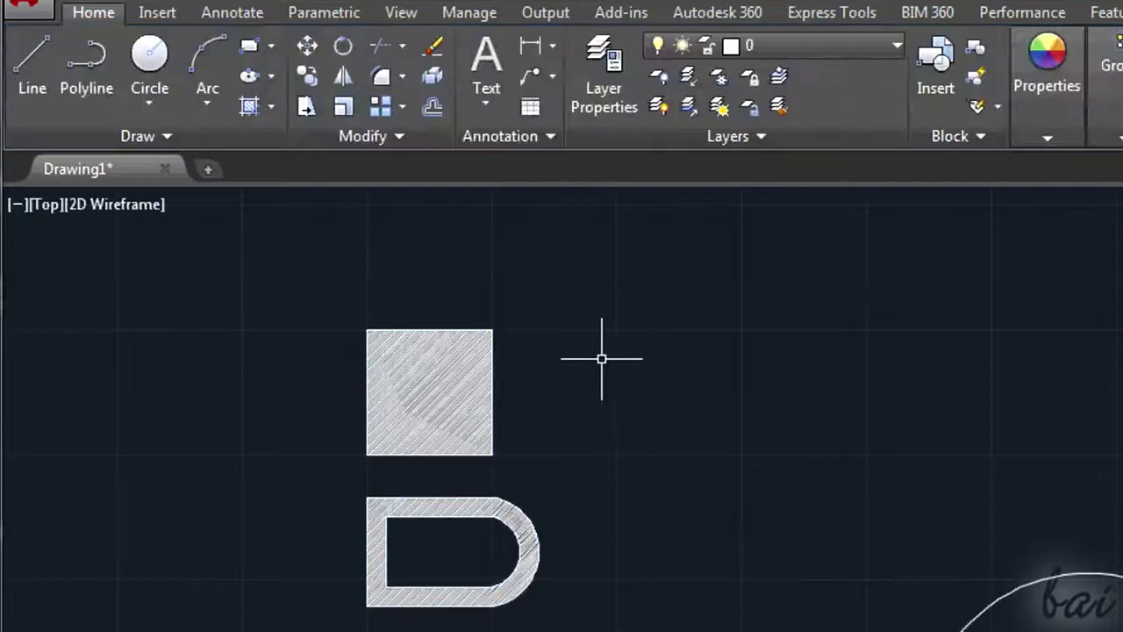
- Move the combined ANSI31 hatch by its center grip up and to the right of the original outlines
click(434, 405)
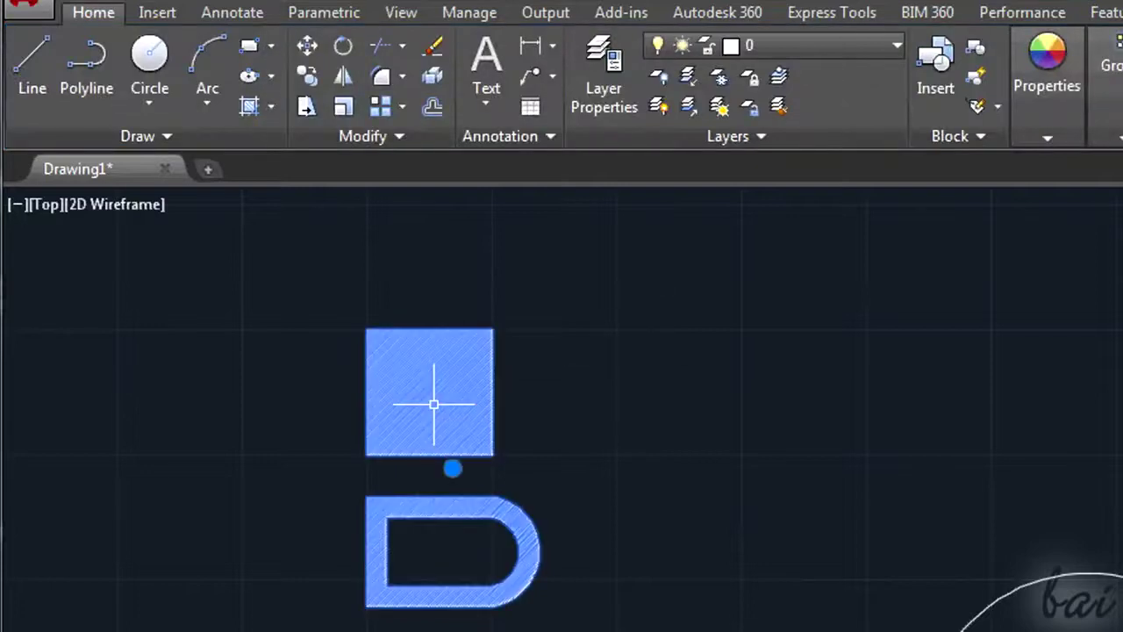
click(453, 469)
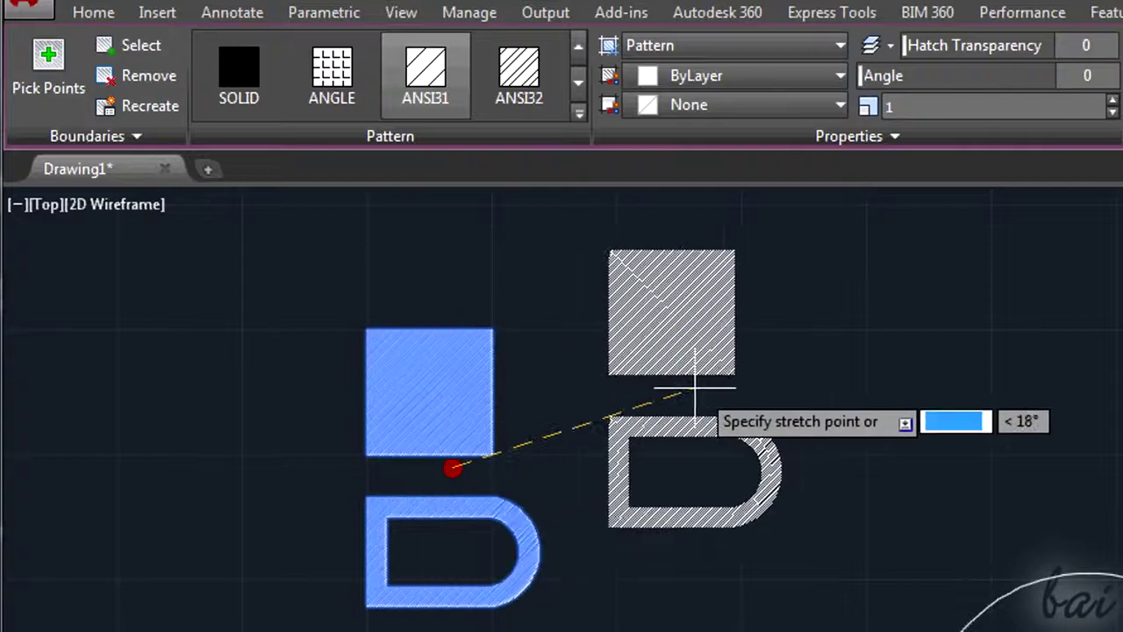
click(739, 388)
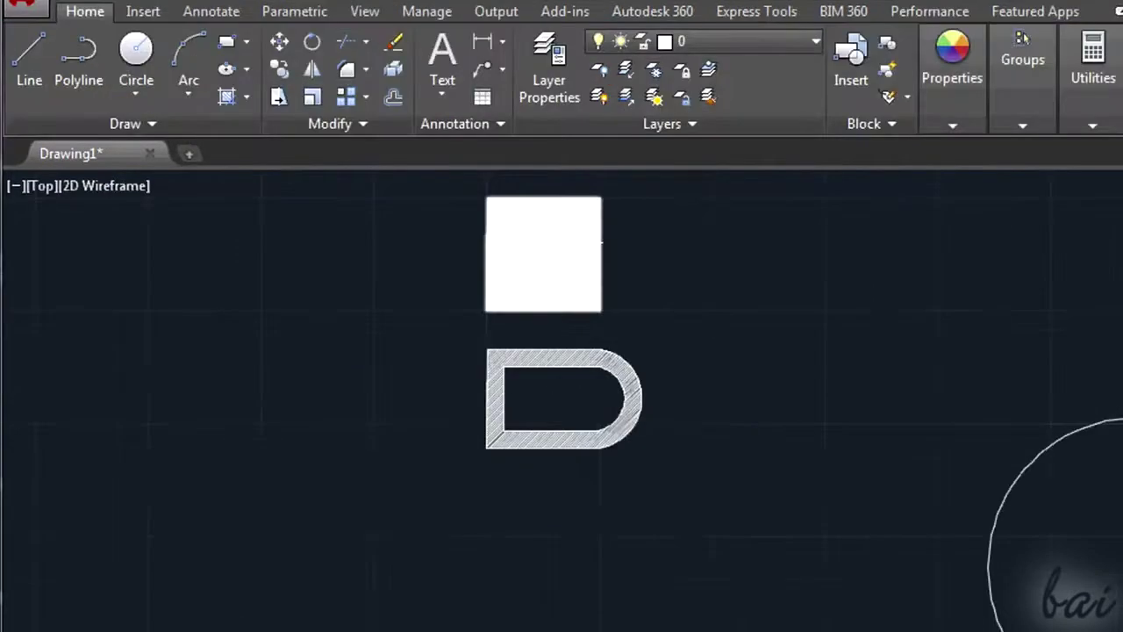
- Move the square's hatch and the D-shaped band's hatch separately to the right of their outlines using their center grips
click(566, 240)
click(542, 255)
click(748, 252)
click(562, 354)
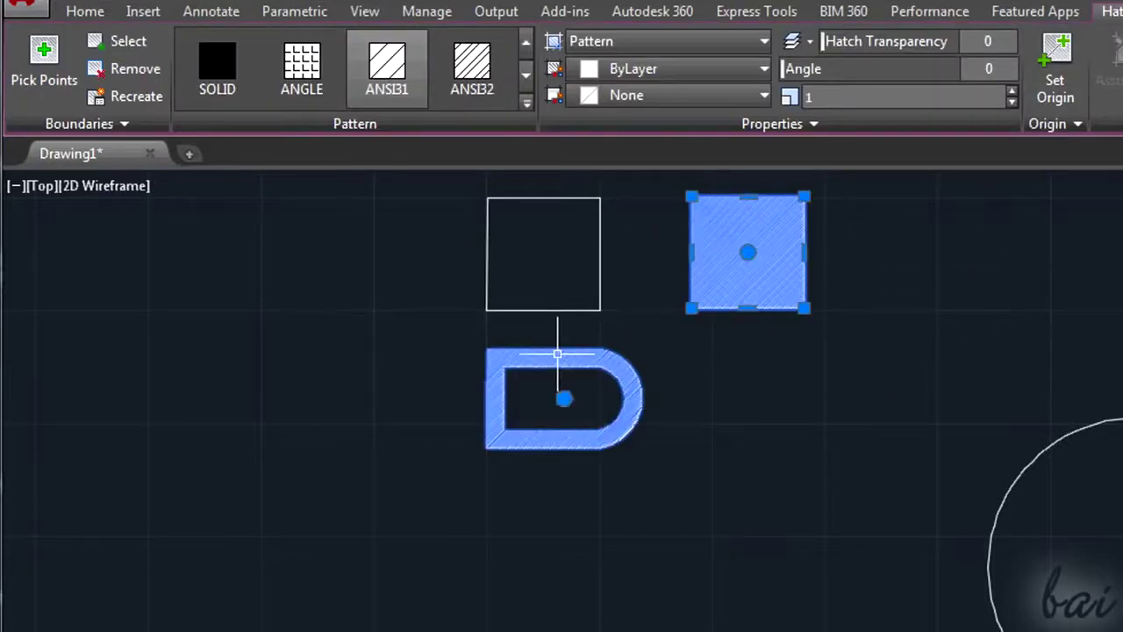
click(564, 398)
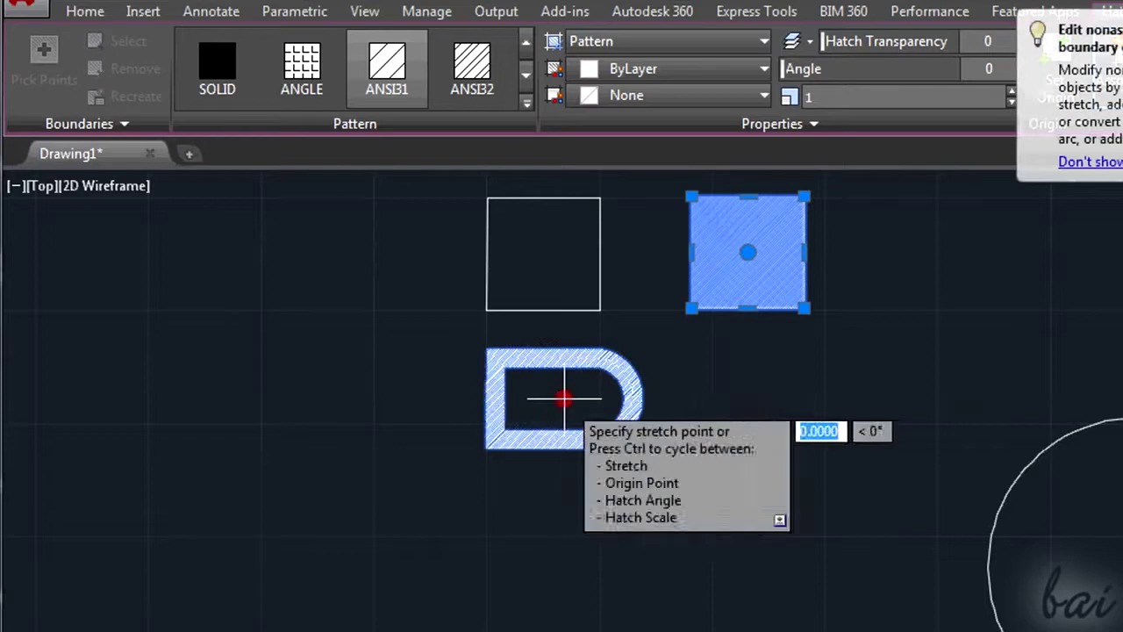
click(793, 394)
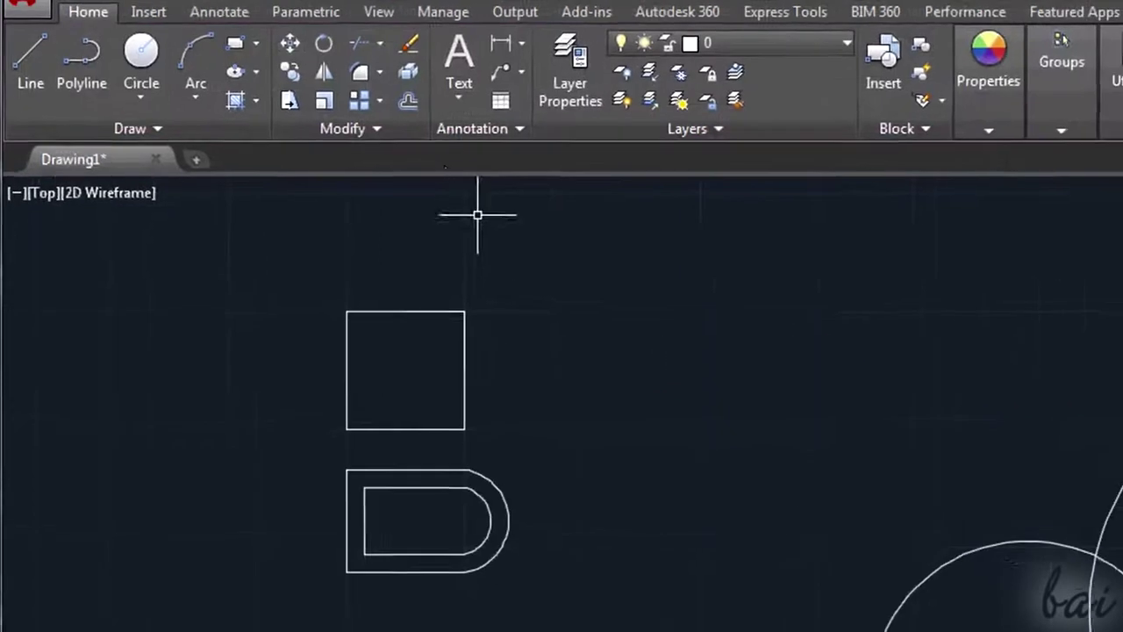
- Hatch the square with the ANSI31 pattern
click(228, 97)
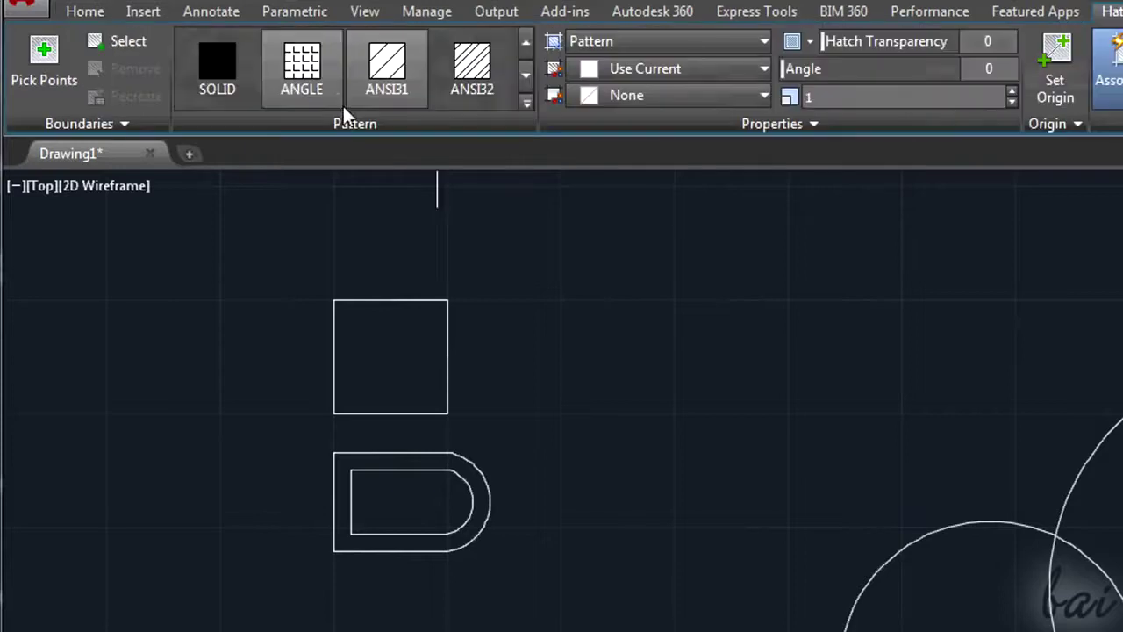
click(392, 349)
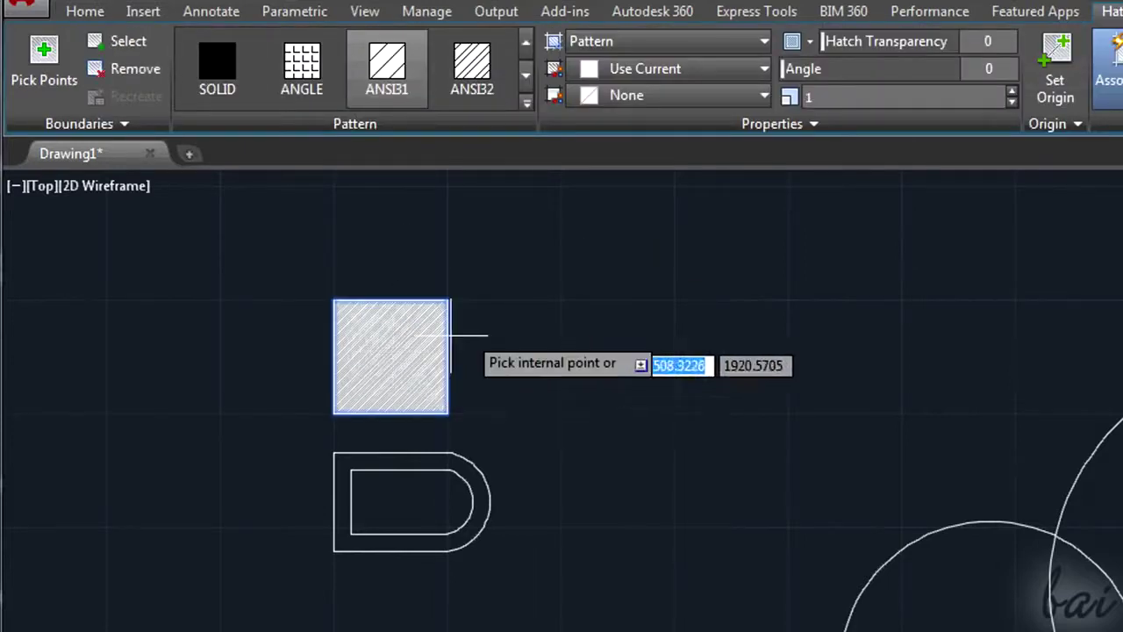
key(Return)
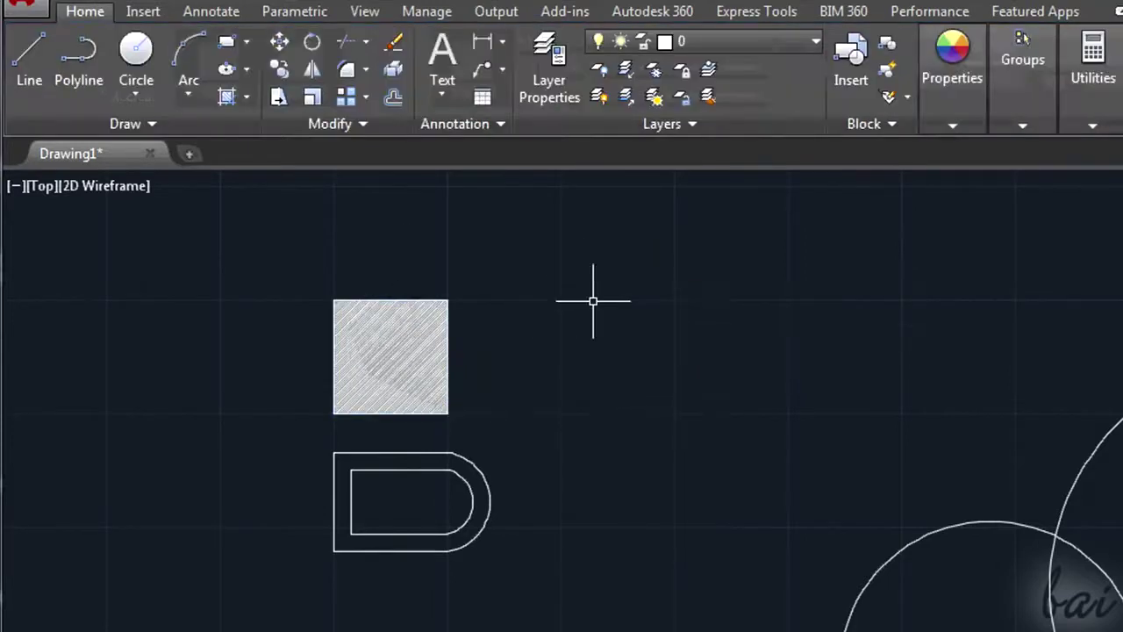
- Hatch the band between the two D-shaped outlines with ANSI31 as a separate hatch
key(Return)
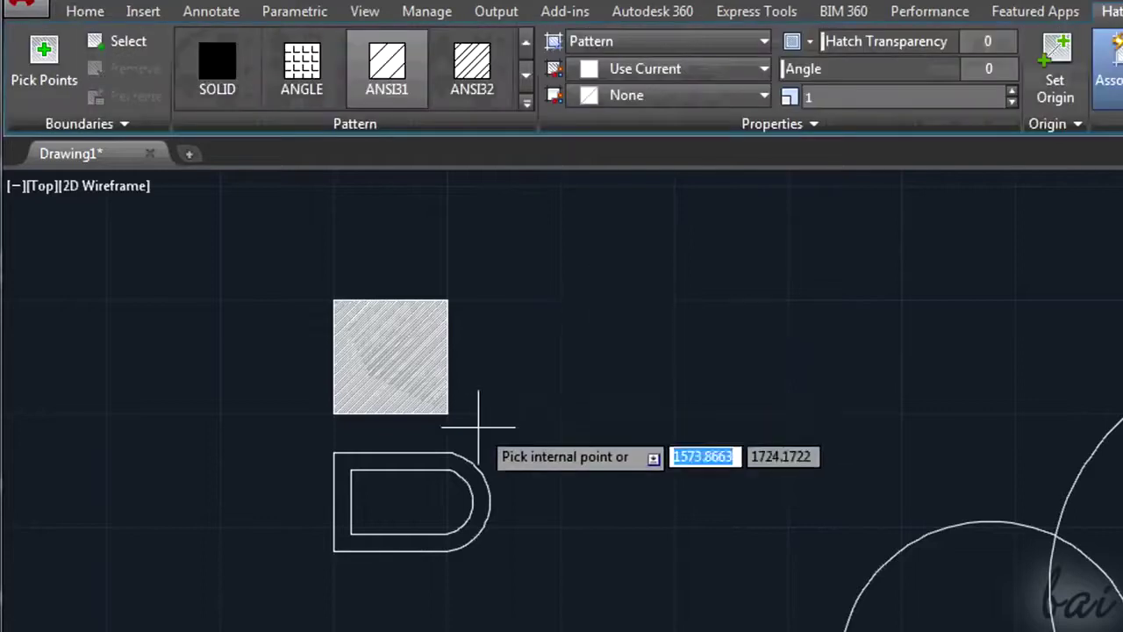
scroll(413, 519, up, 4)
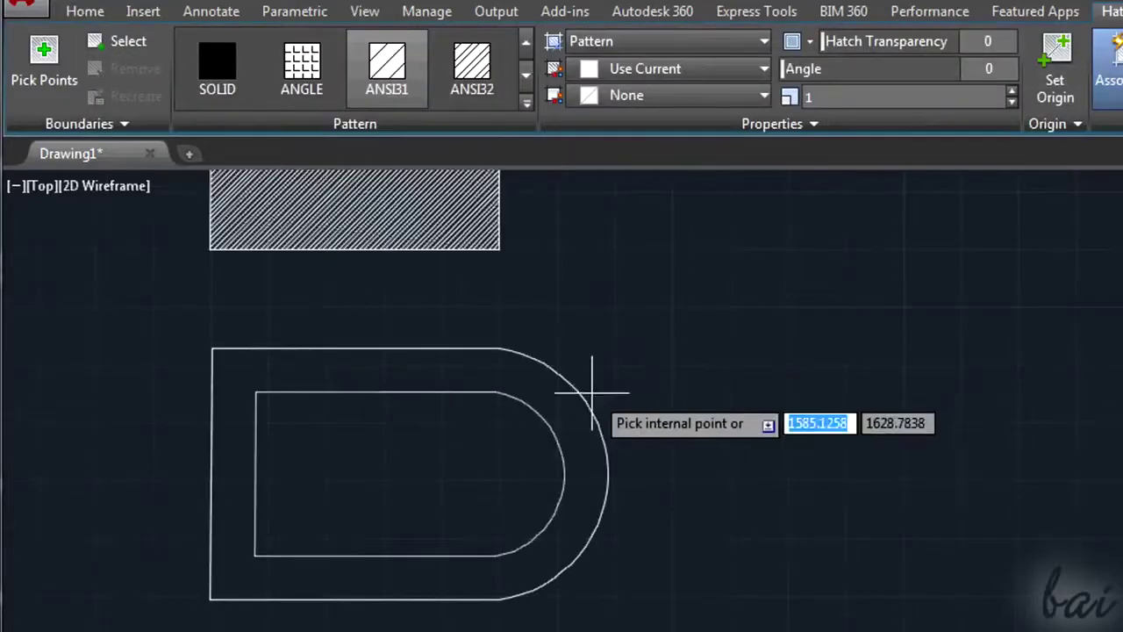
click(572, 430)
scroll(663, 334, down, 4)
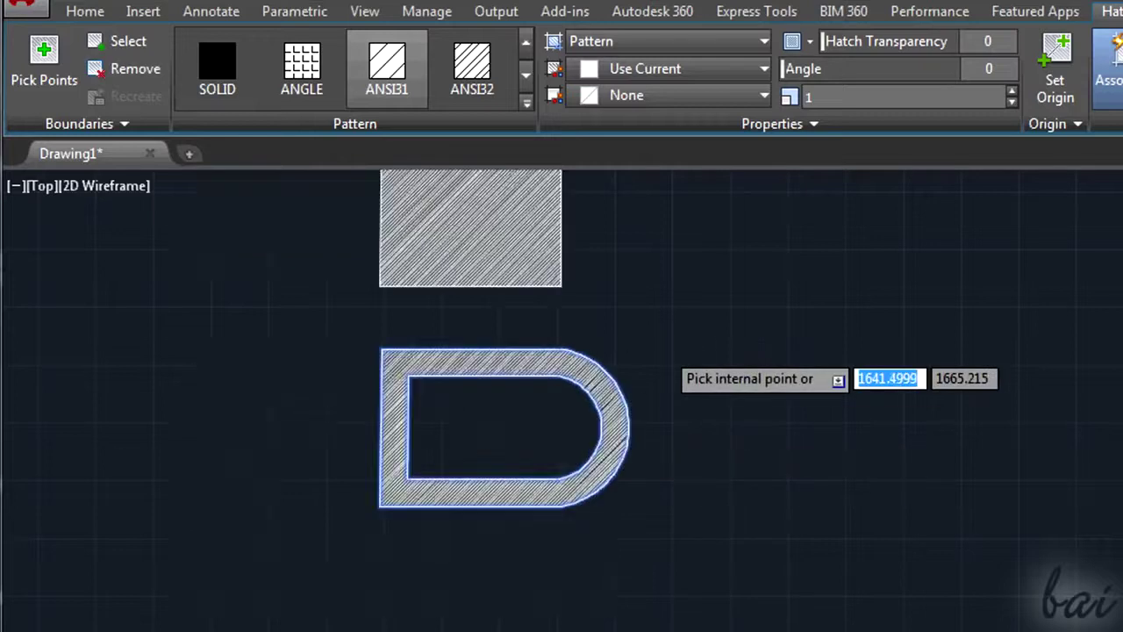
key(Return)
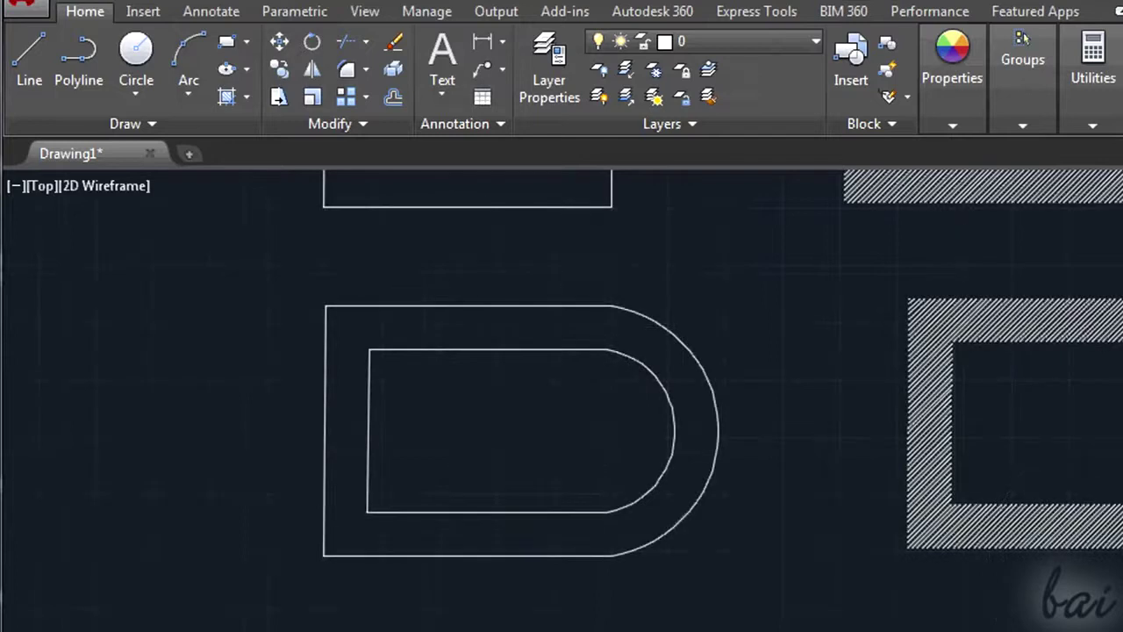
- Move the D-shaped band's hatch by its center grip back onto the original D-shaped outlines
click(1102, 324)
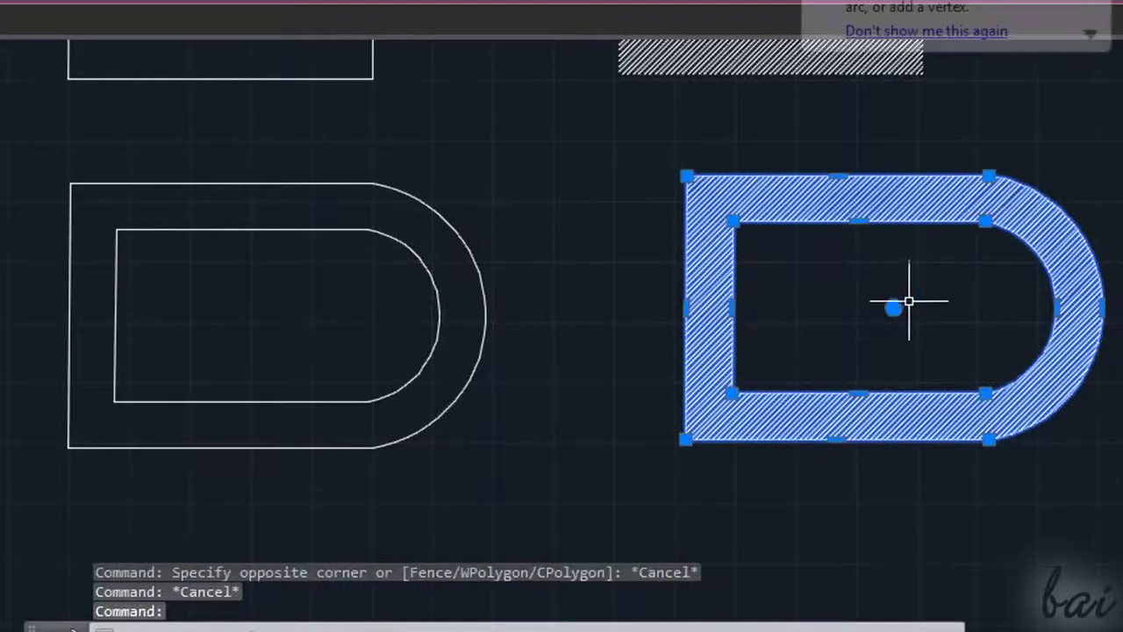
mouse_move(966, 348)
click(893, 307)
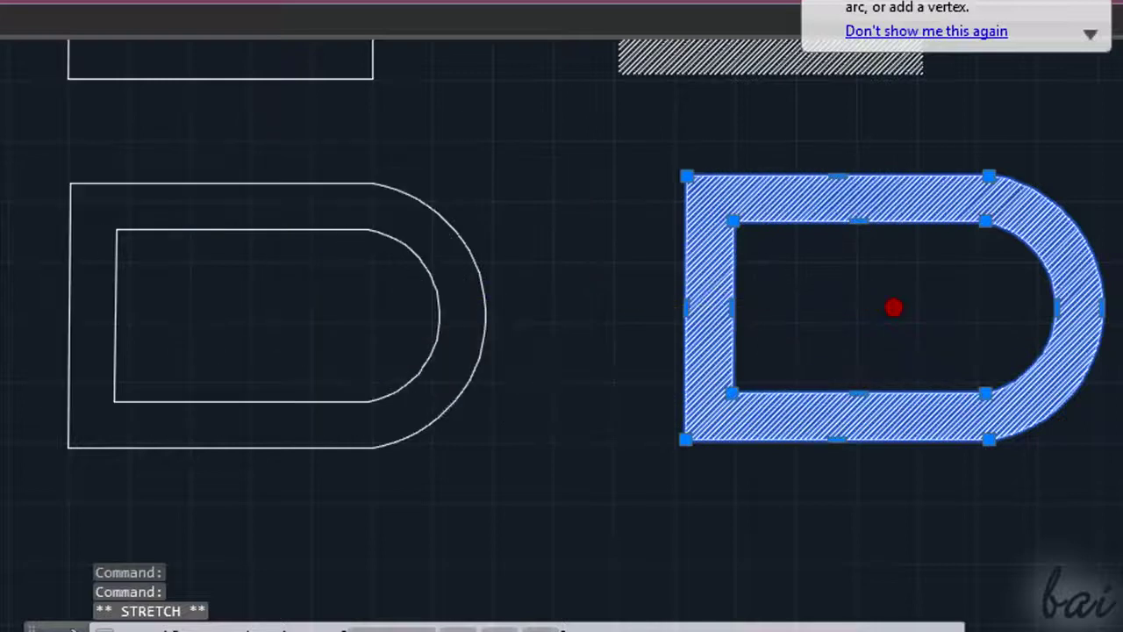
click(277, 316)
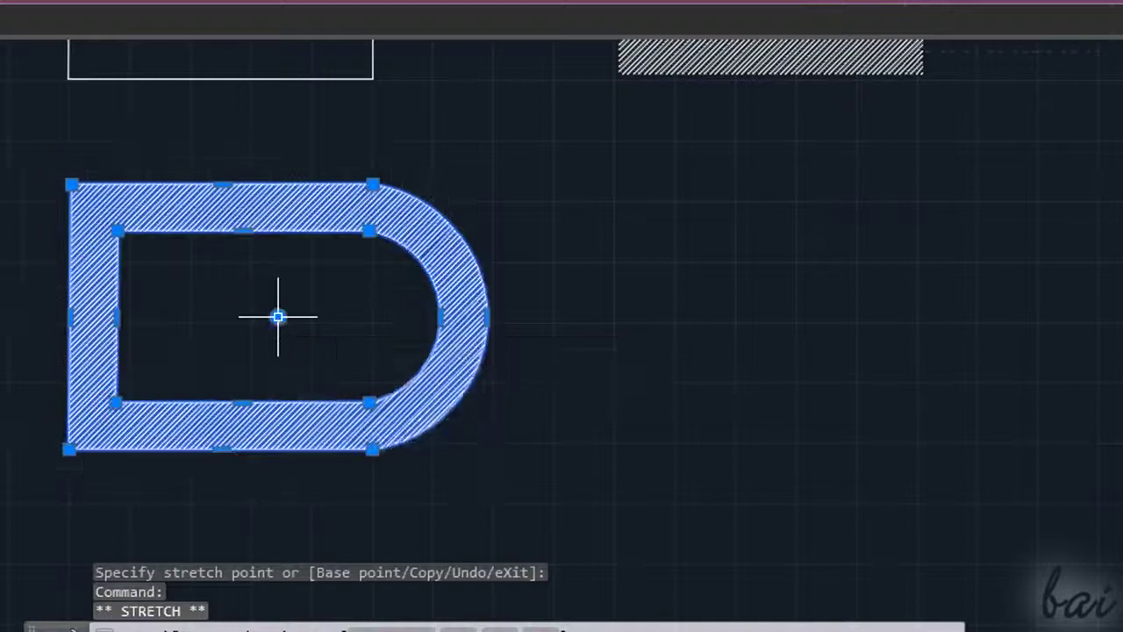
mouse_move(278, 317)
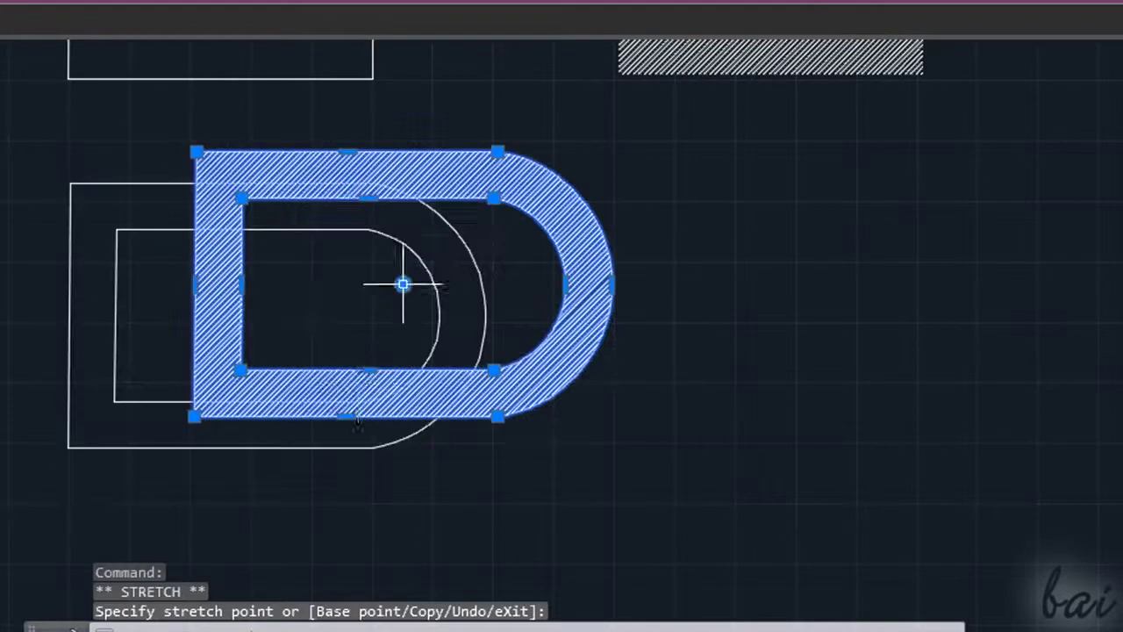
click(358, 384)
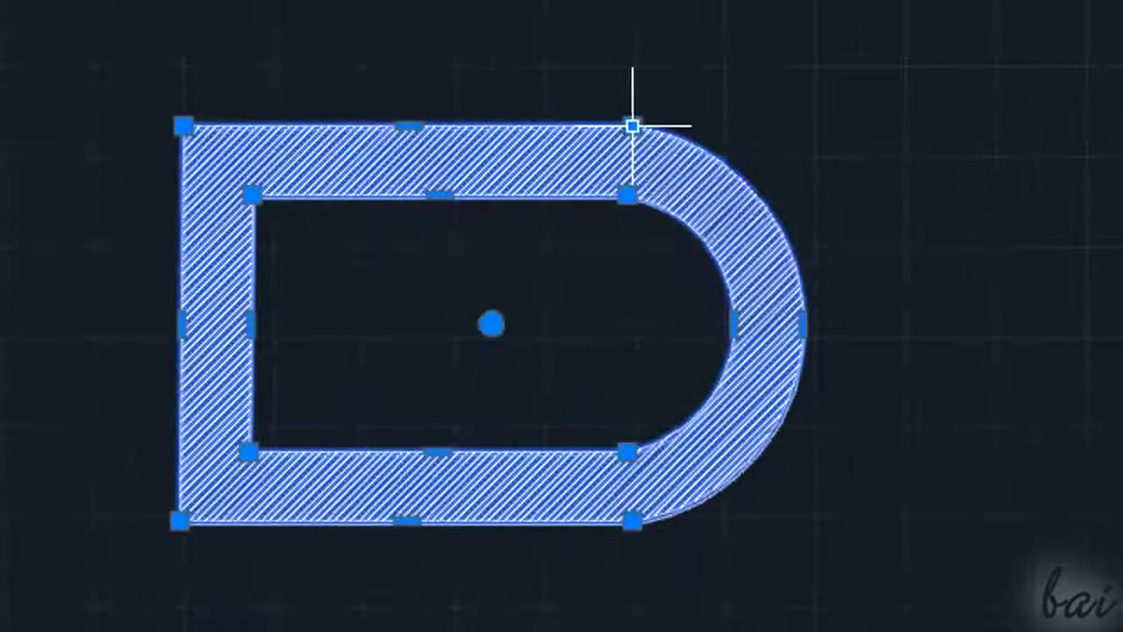
- Try stretching the upper-right corner of the D-shaped band's hatch downward, and undo the stretch
click(631, 126)
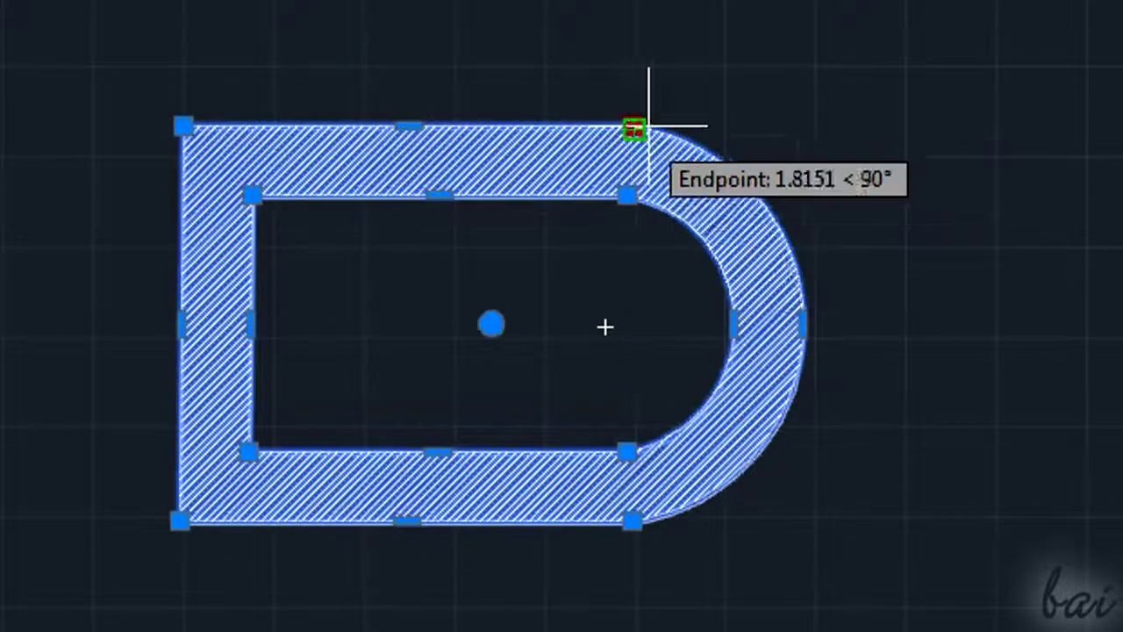
click(635, 167)
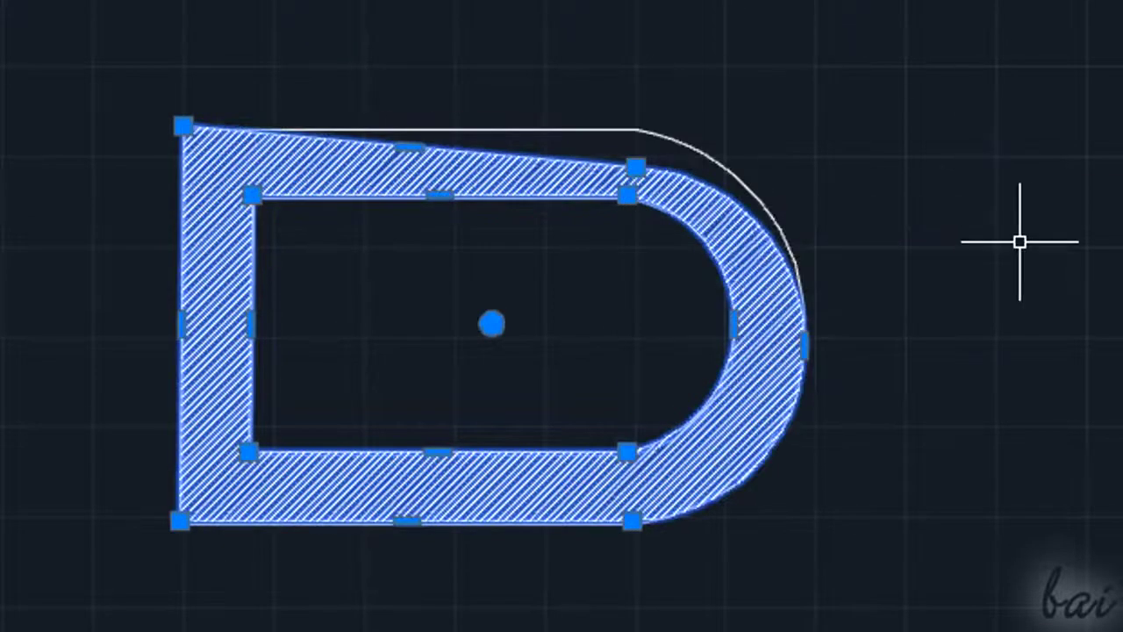
key(ctrl+z)
- Delete the D-shaped band's hatch and hatch the band again with the ANSI31 pattern
click(672, 180)
key(Delete)
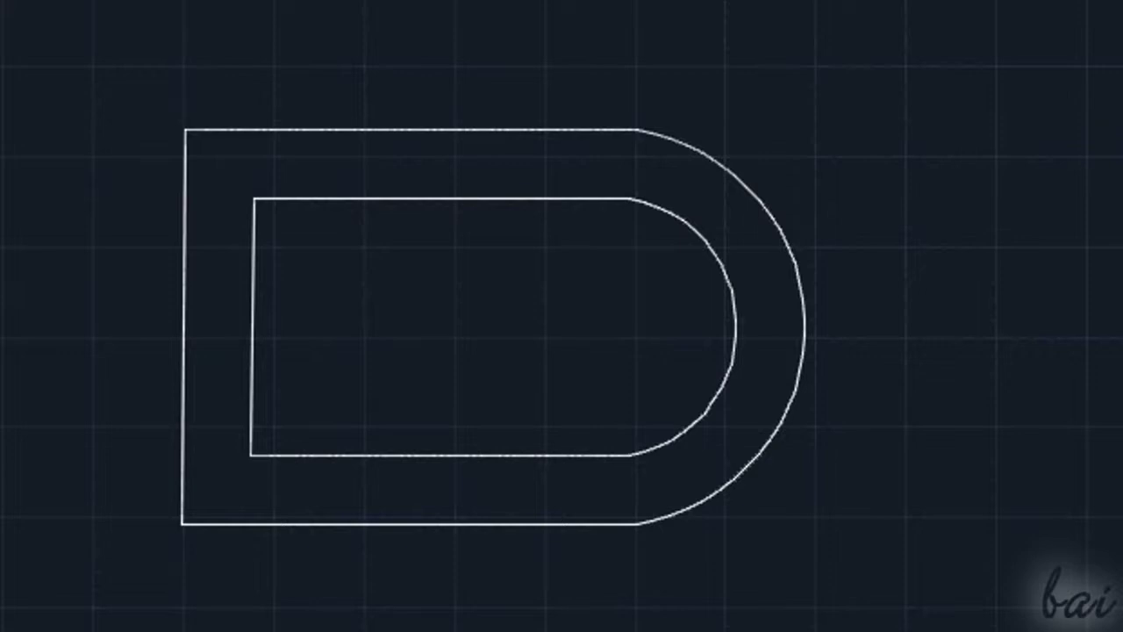
click(447, 166)
key(Return)
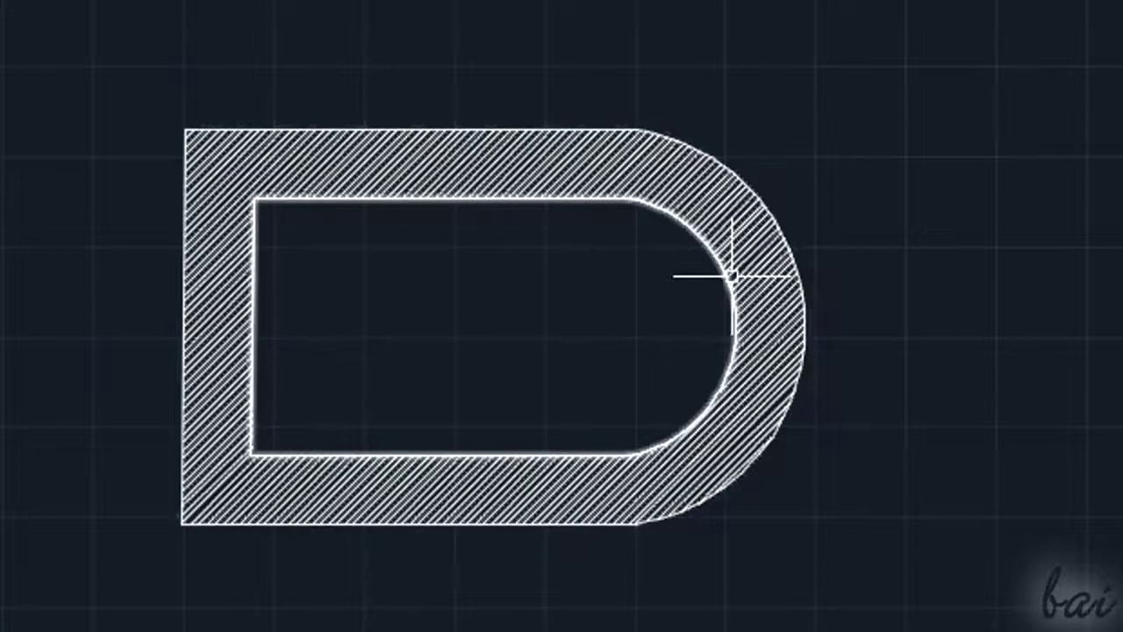
- Stretch the upper-right vertex of the inner D-shaped outline downward, and move it up again into the hatched band
click(562, 203)
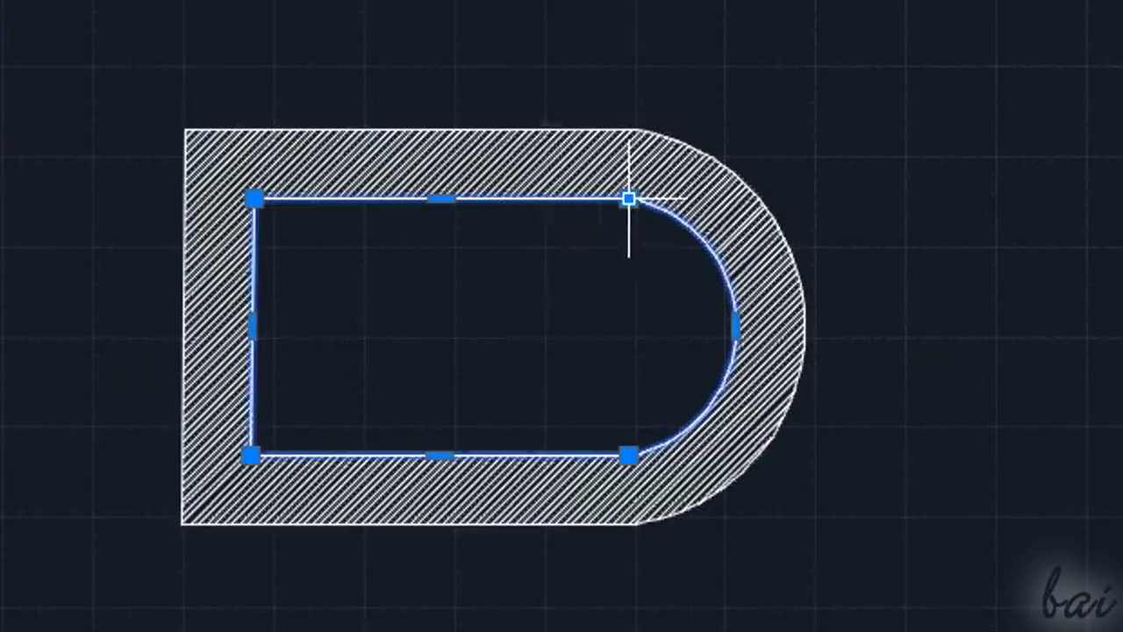
click(628, 198)
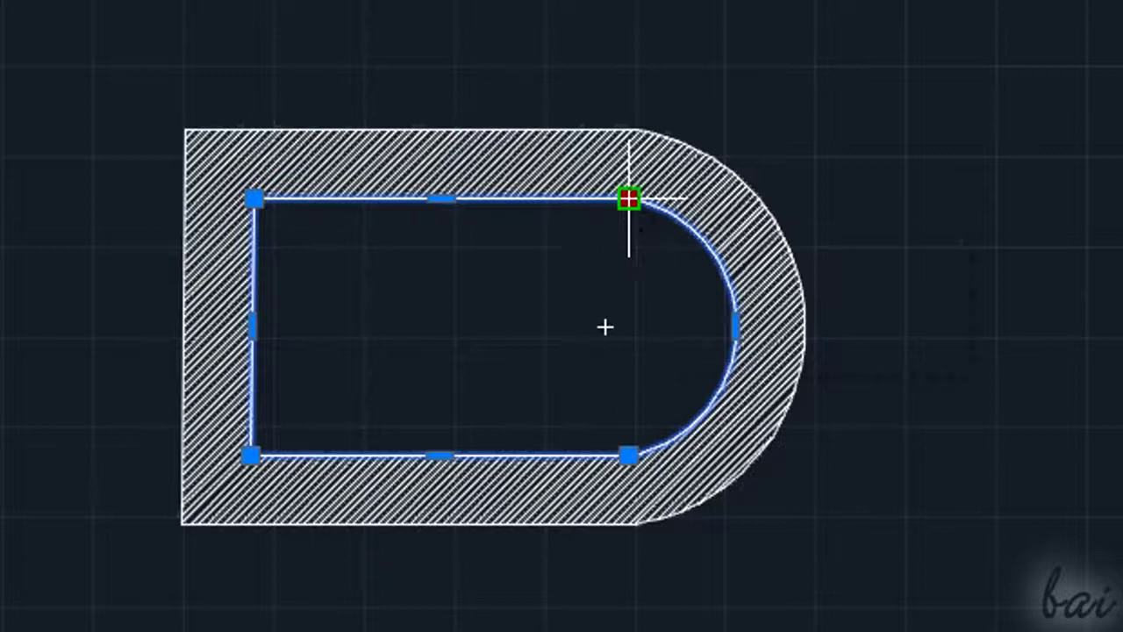
click(628, 247)
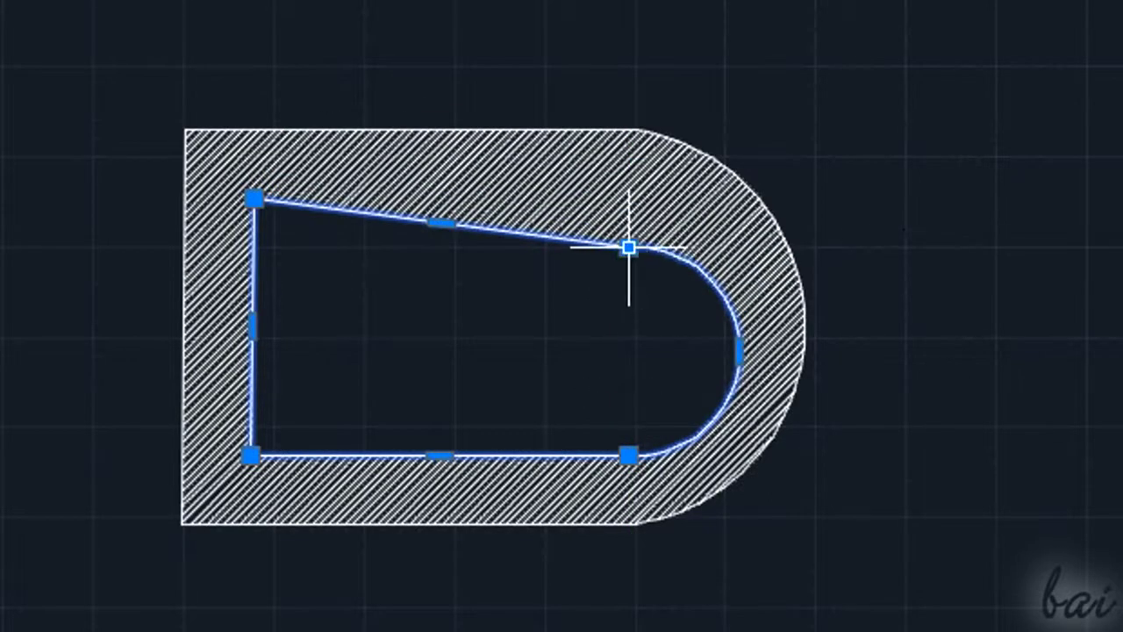
click(629, 248)
click(634, 167)
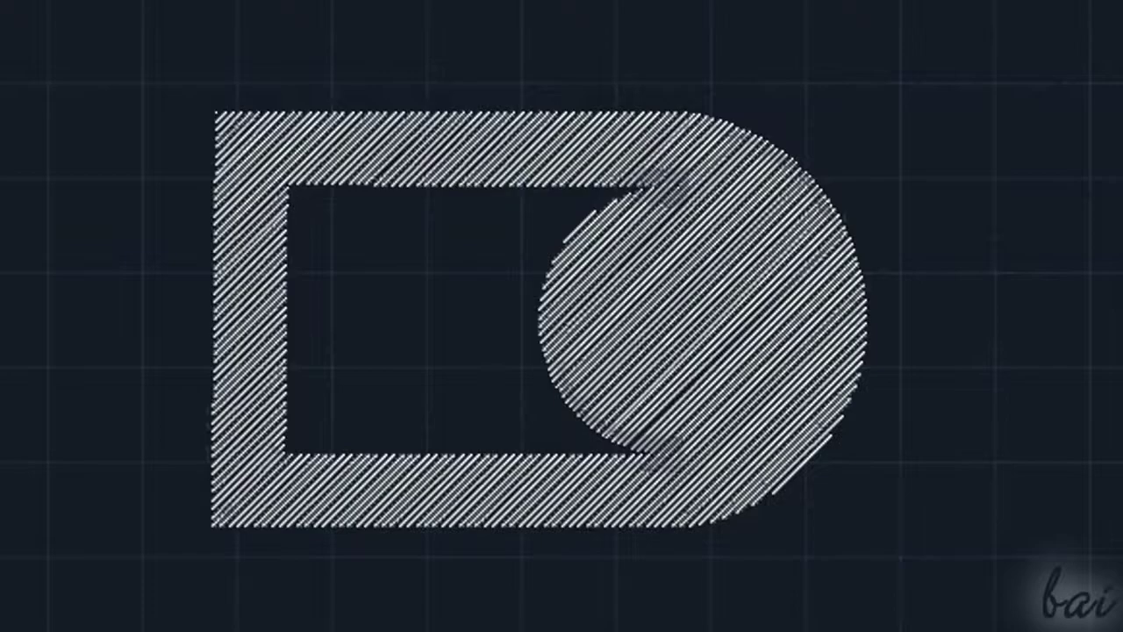
- Recreate the boundary of the outline-less D-shaped hatch as a polyline and check the hatch by selecting it
click(746, 324)
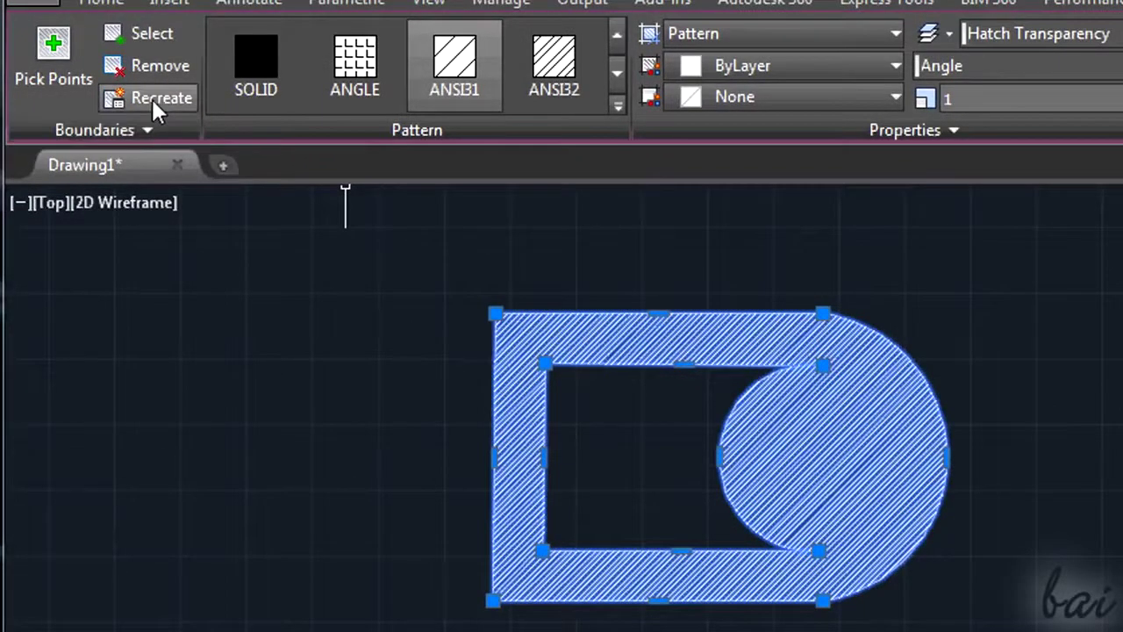
click(154, 99)
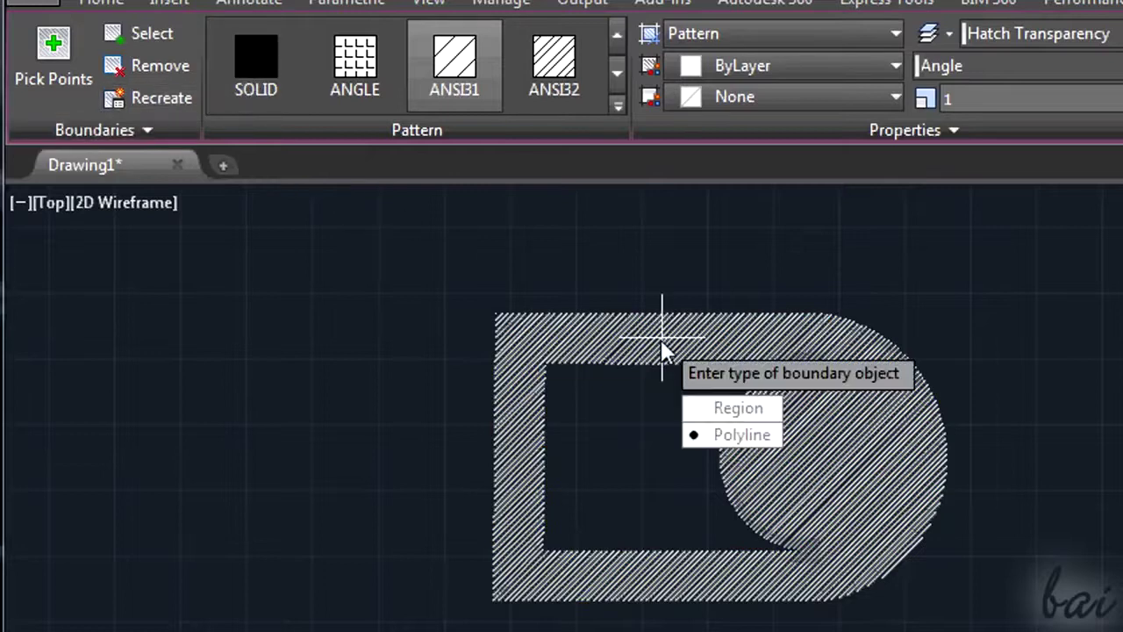
click(741, 436)
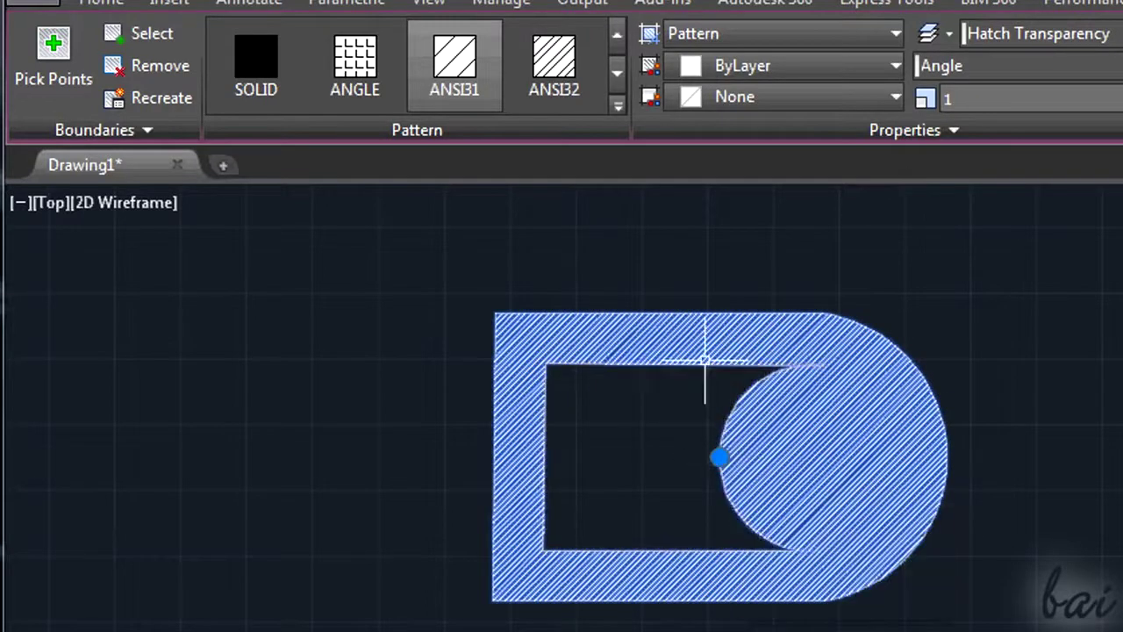
mouse_move(699, 313)
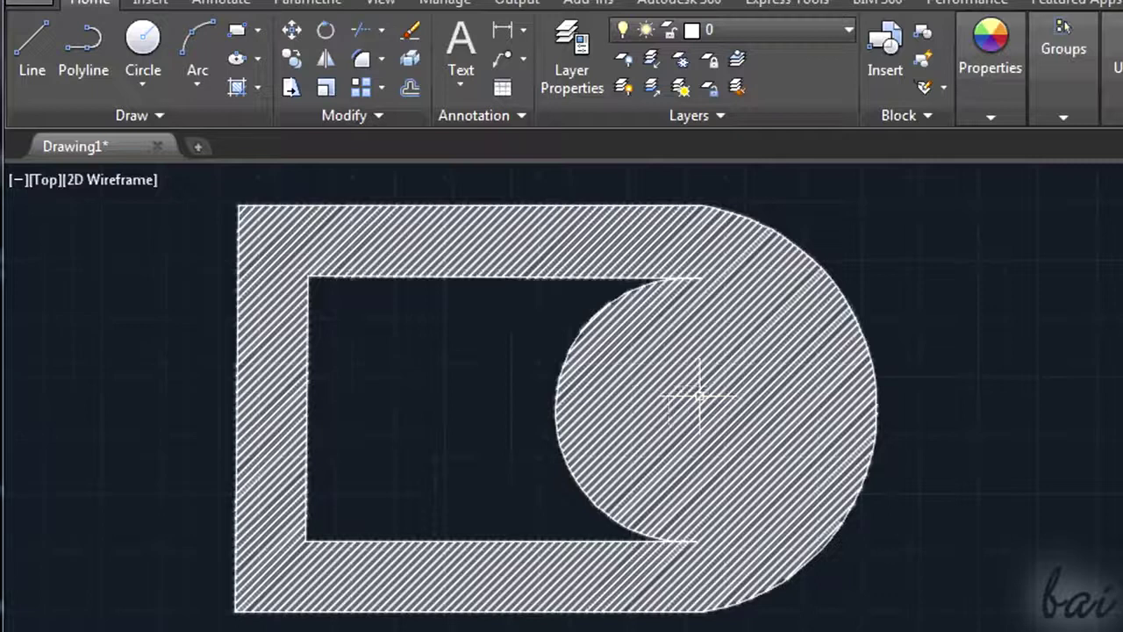
click(699, 396)
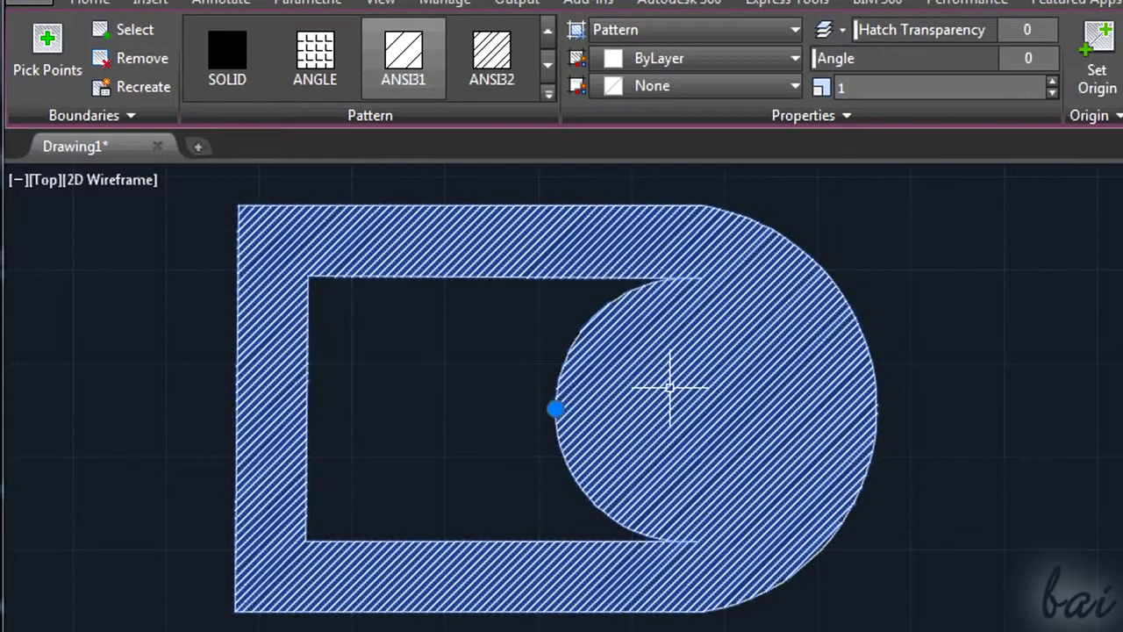
key(Delete)
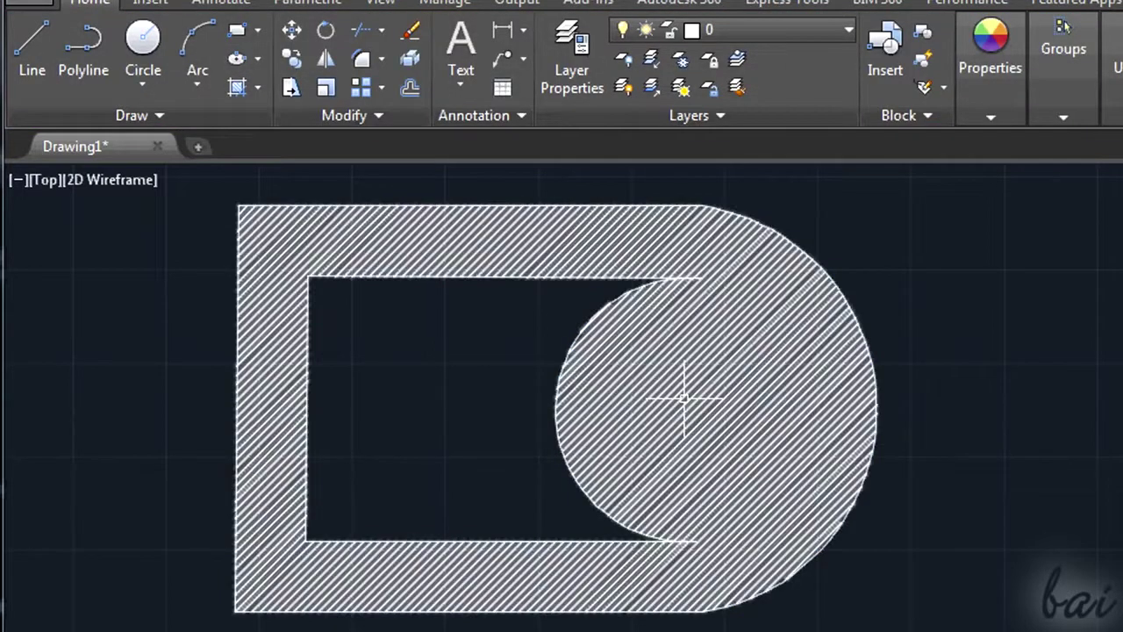
- Preview the ANSI32, ANGLE, ANSI35, ANSI34, AR-B816C and AR-B816 patterns on the D-shaped hatch
click(693, 399)
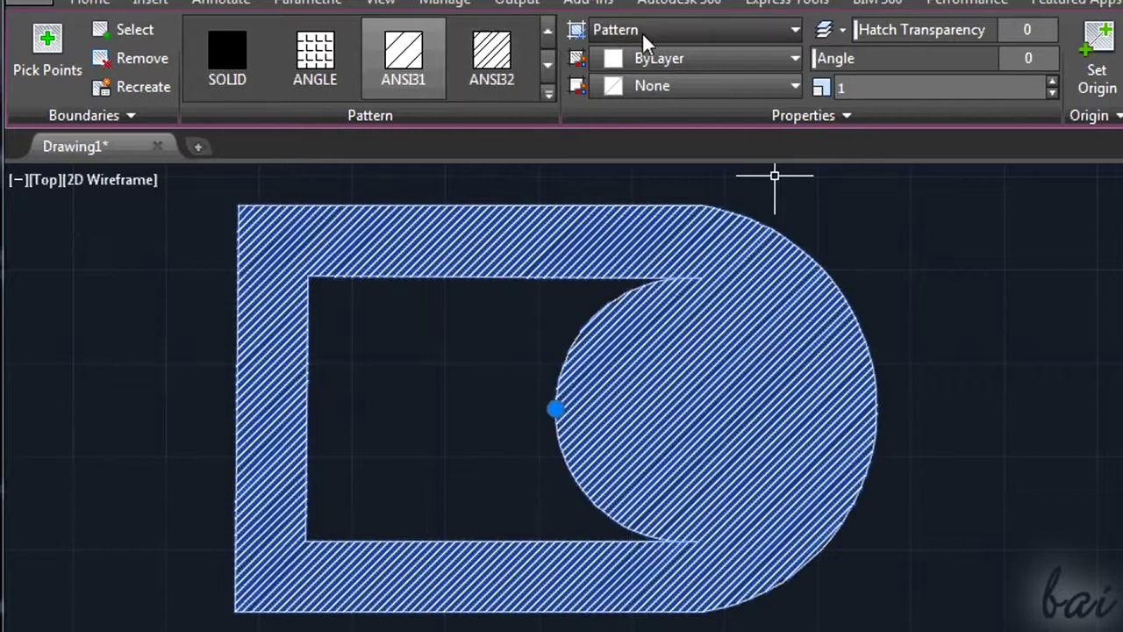
click(498, 63)
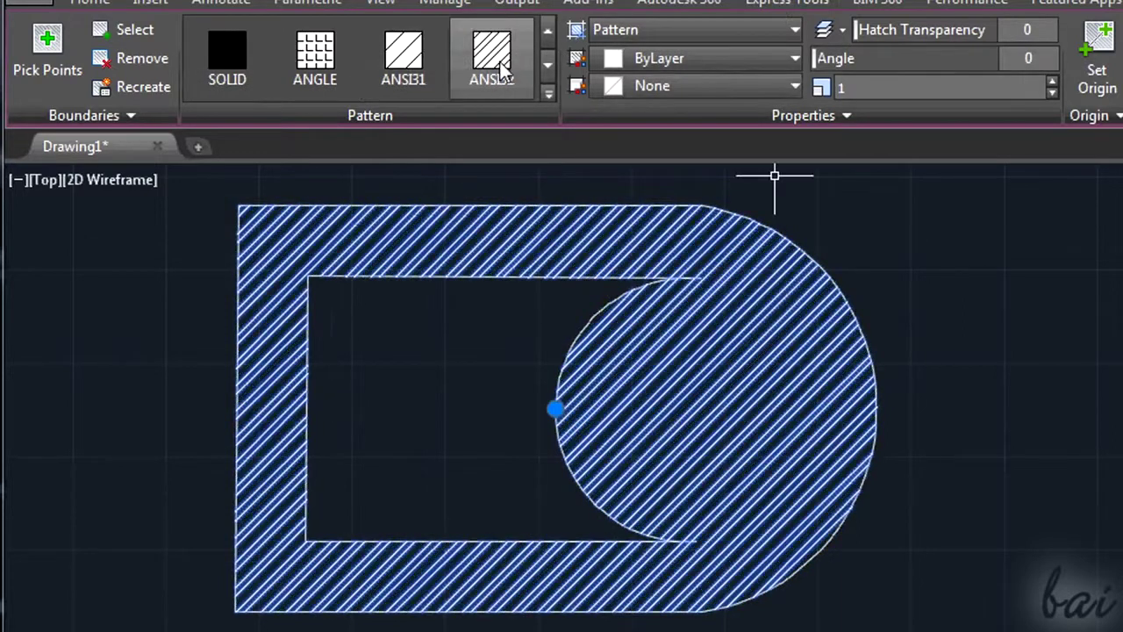
click(314, 64)
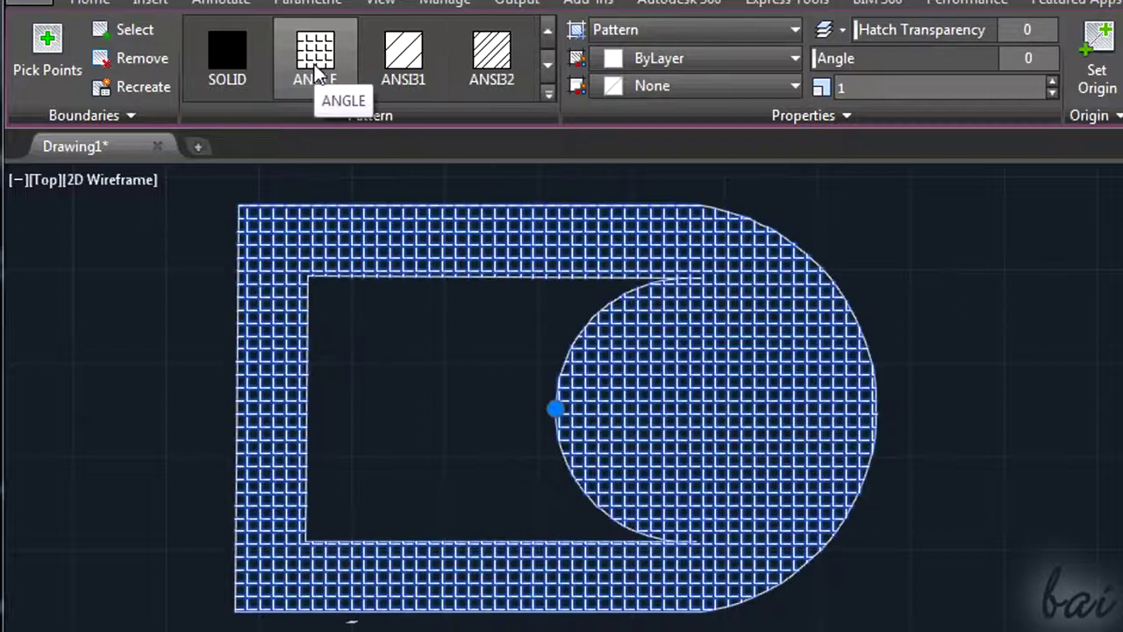
scroll(468, 84, down, 1)
click(403, 60)
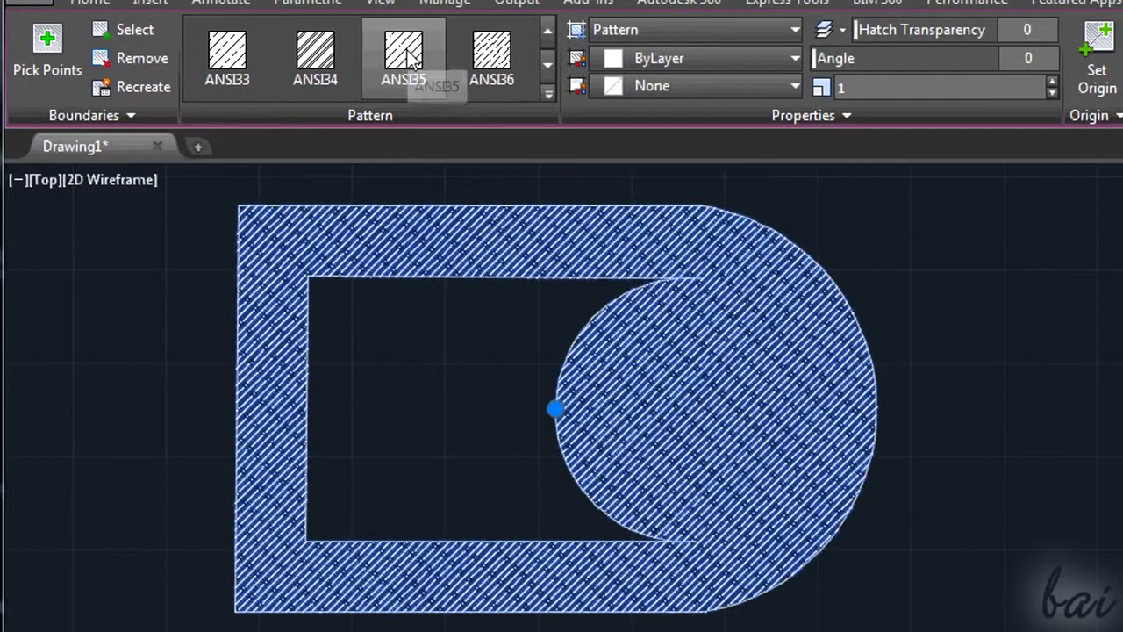
click(318, 62)
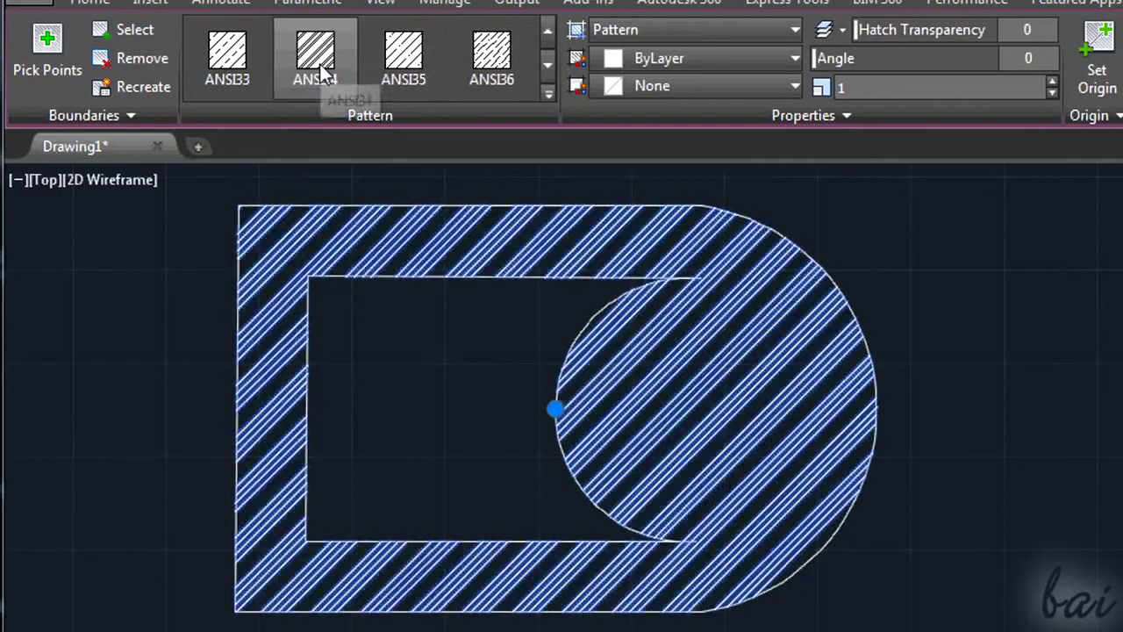
scroll(505, 58, down, 1)
click(505, 58)
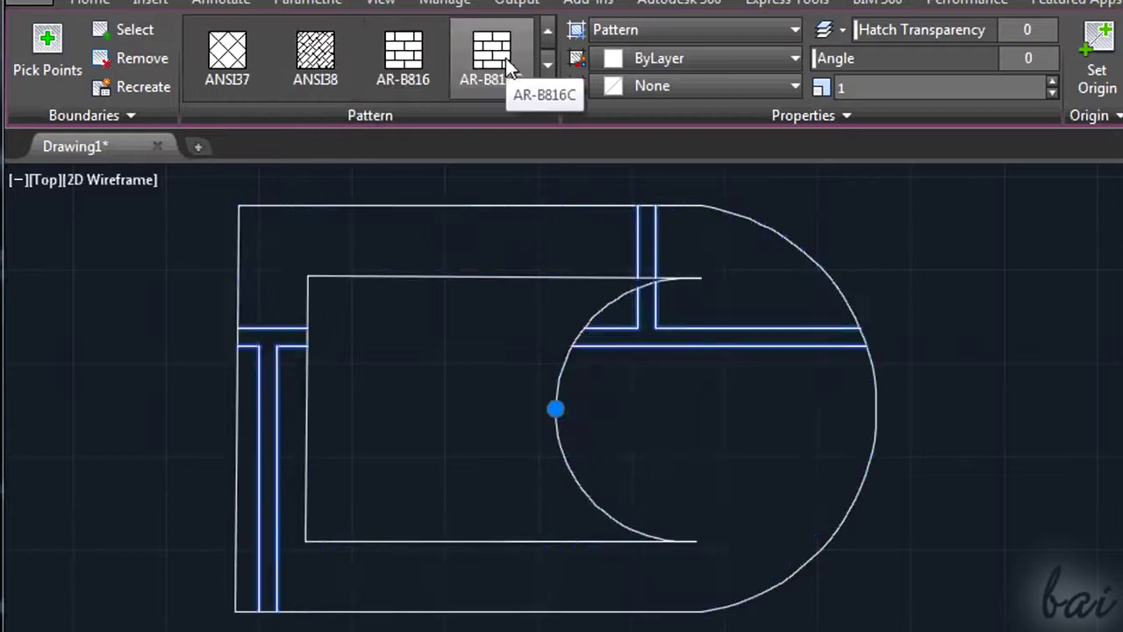
click(385, 71)
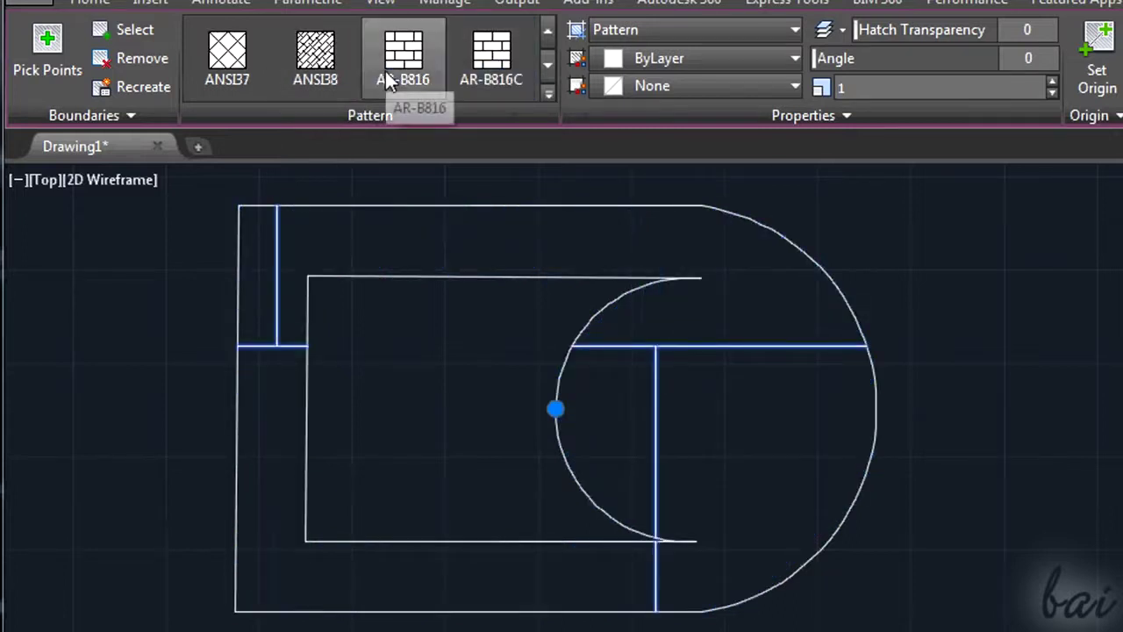
- Change the D-shaped hatch's pattern to ANSI37 and set its scale to 1.1
click(240, 67)
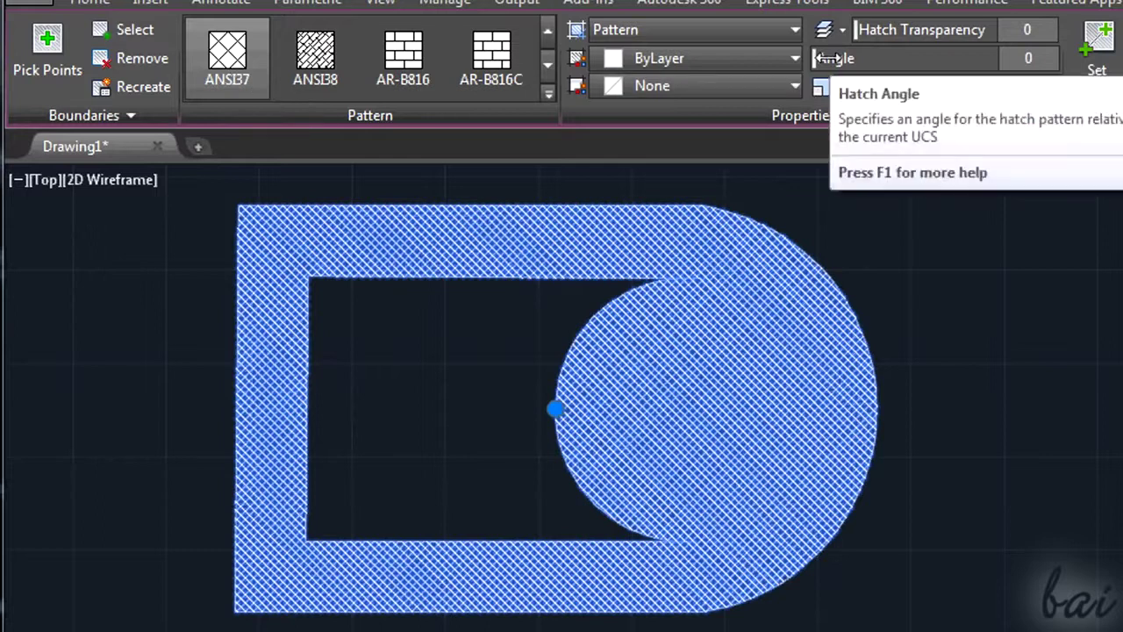
click(1052, 81)
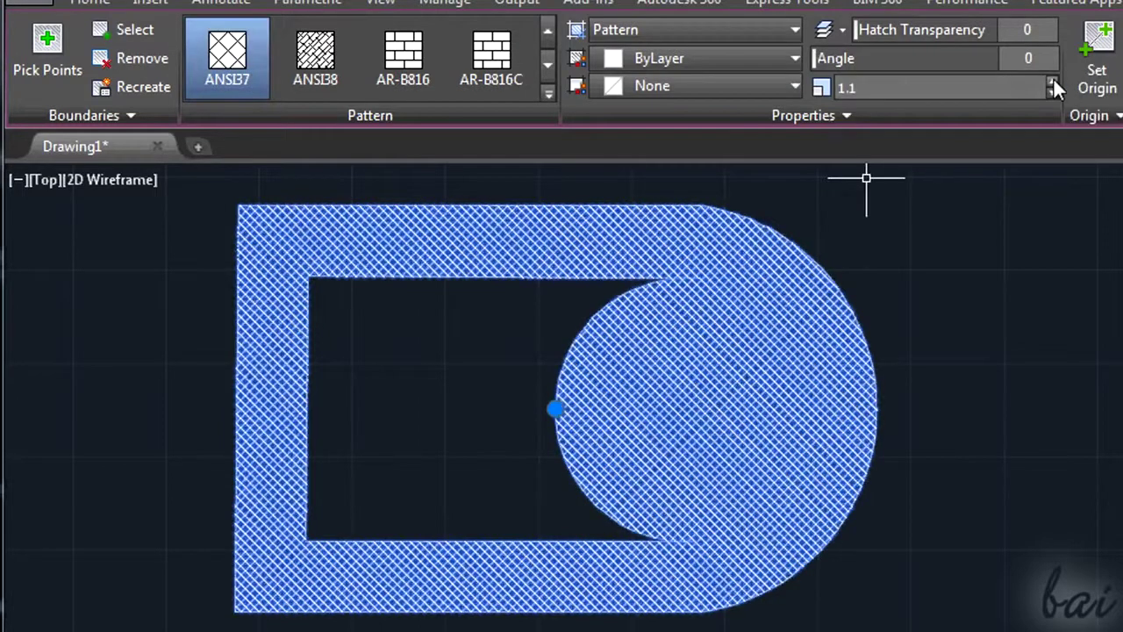
- Raise the D-shaped hatch's pattern scale to 2.4
click(1052, 82)
click(1052, 81)
click(1053, 78)
click(1052, 78)
click(1053, 78)
click(1052, 78)
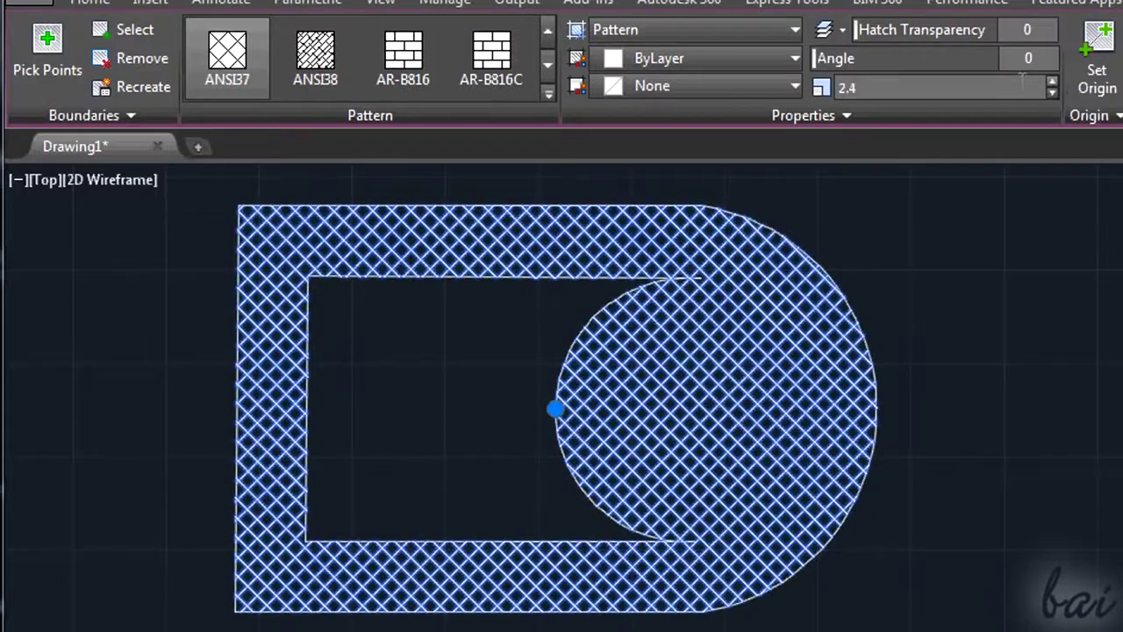
- Set the D-shaped hatch's angle to 48 and its colour to the yellow 244,238,81
mouse_move(820, 58)
mouse_down()
mouse_move(864, 58)
mouse_move(792, 32)
mouse_up()
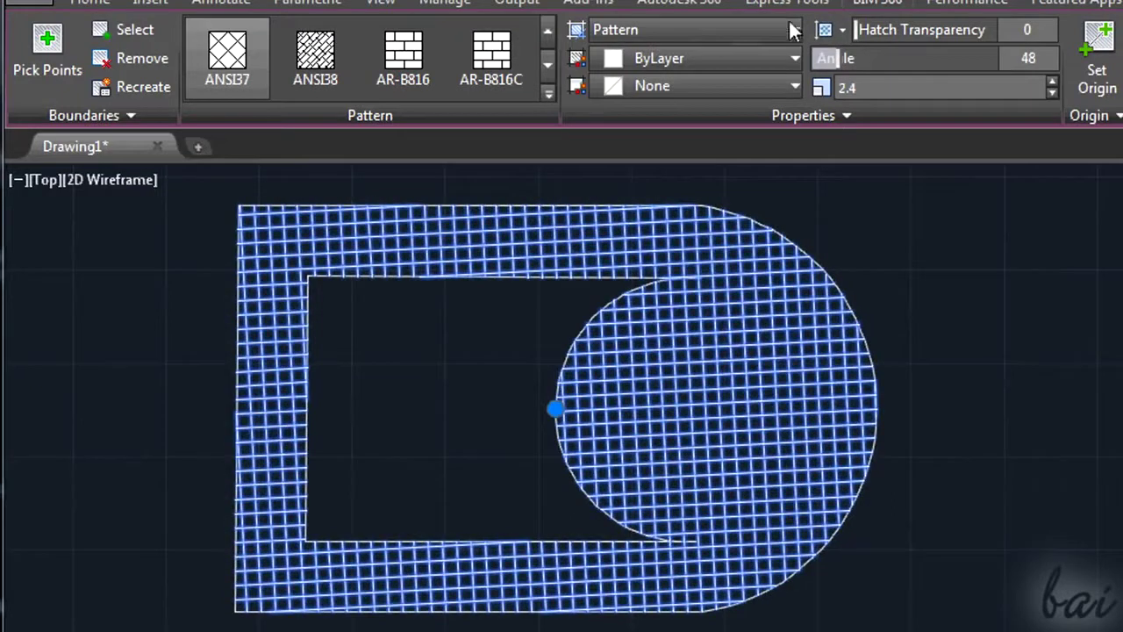
click(743, 56)
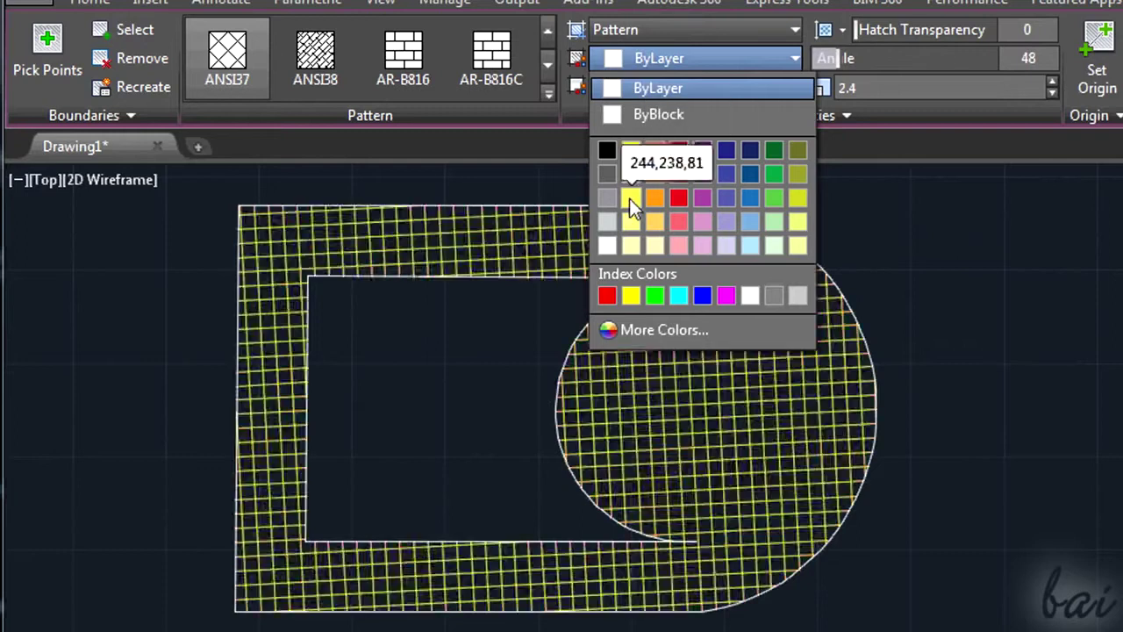
click(629, 197)
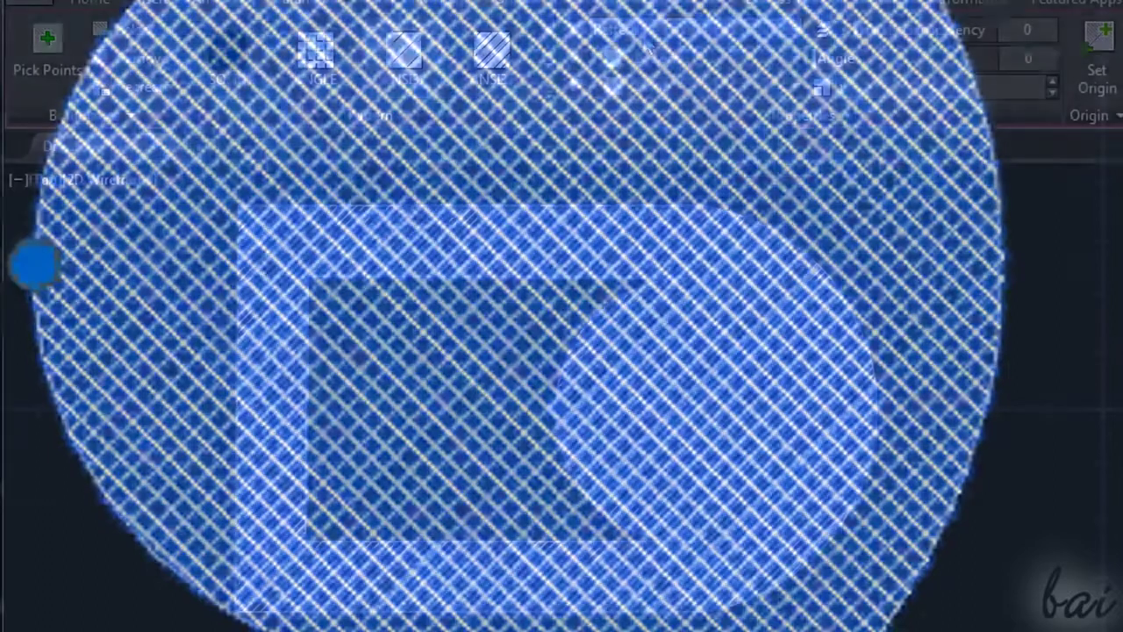
- Change the D-shaped hatch's type to Gradient and browse the gradient patterns, including GR_INVSPH
click(642, 32)
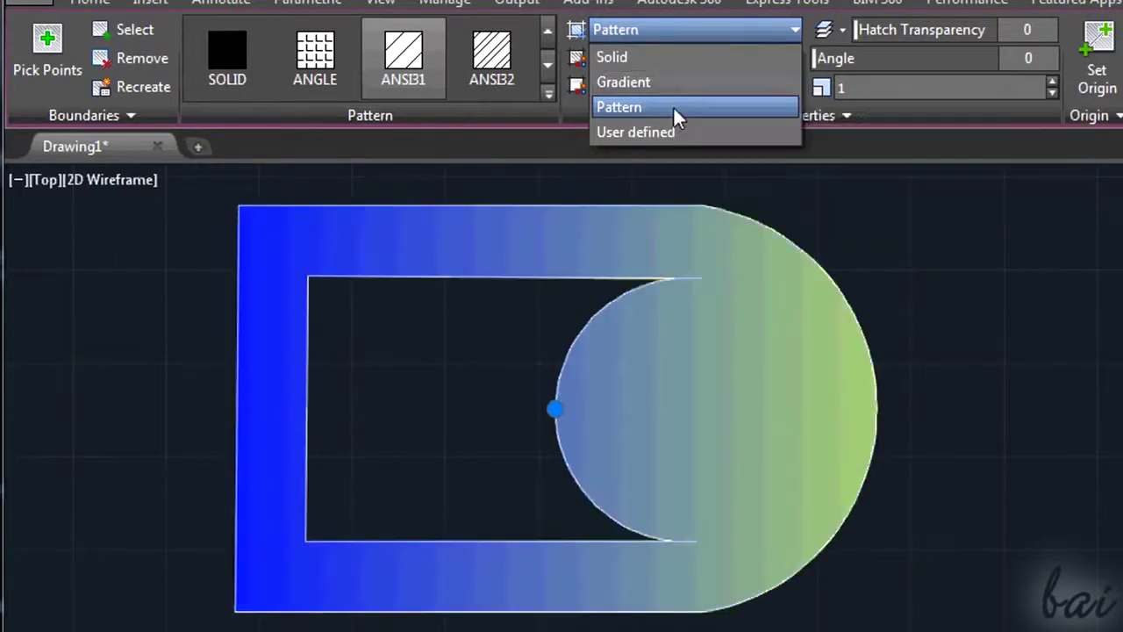
click(673, 83)
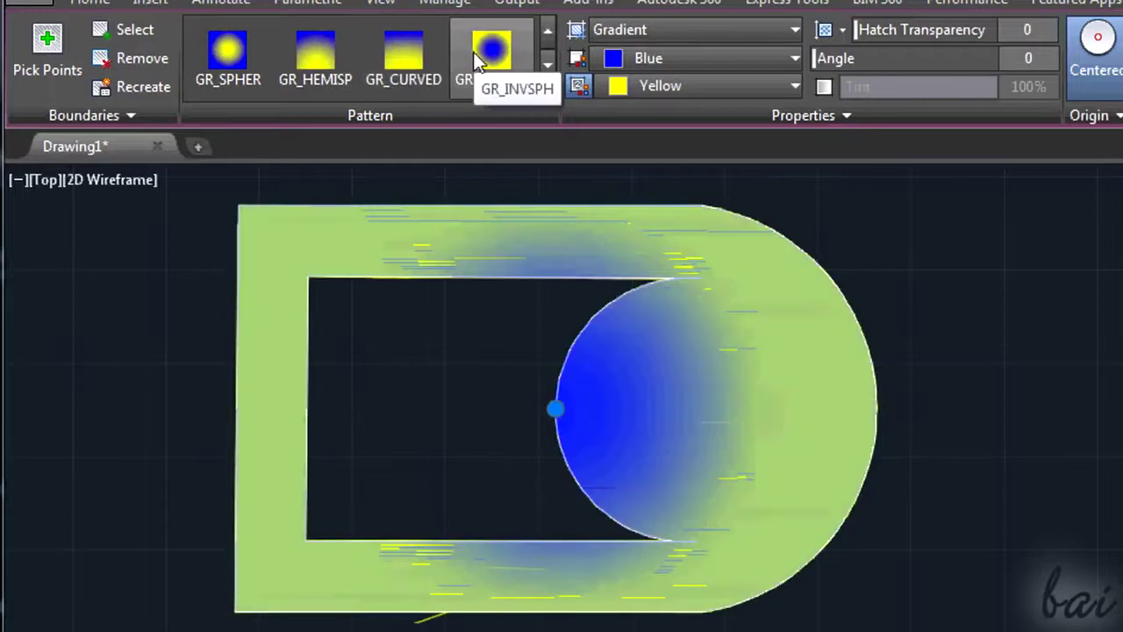
click(549, 63)
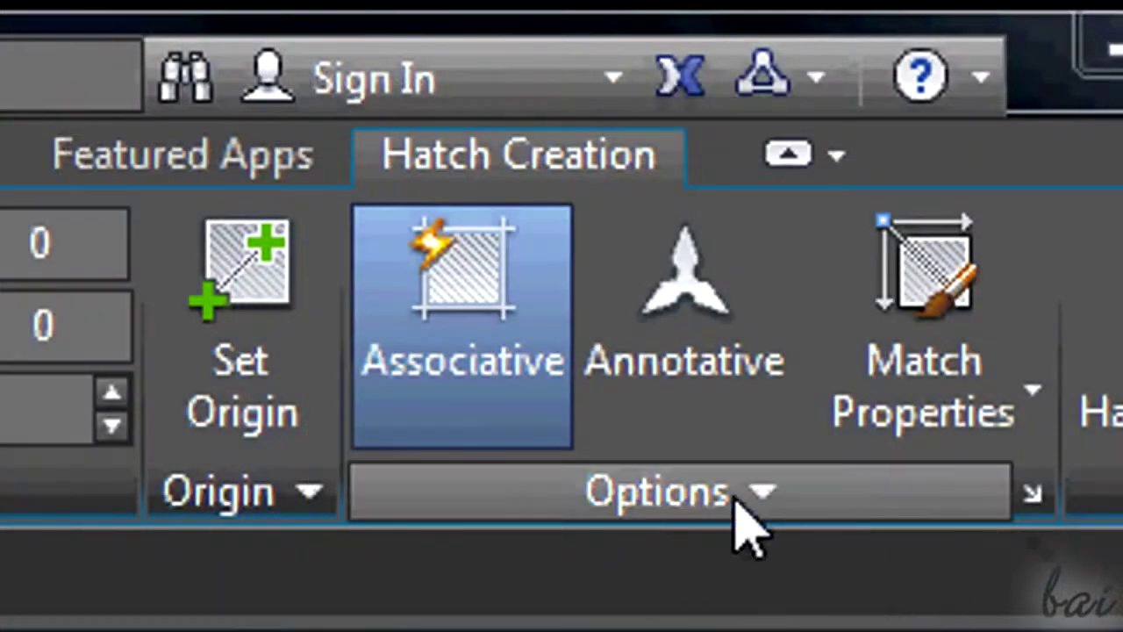
- Open the full settings dialog for the hatch options
click(1033, 502)
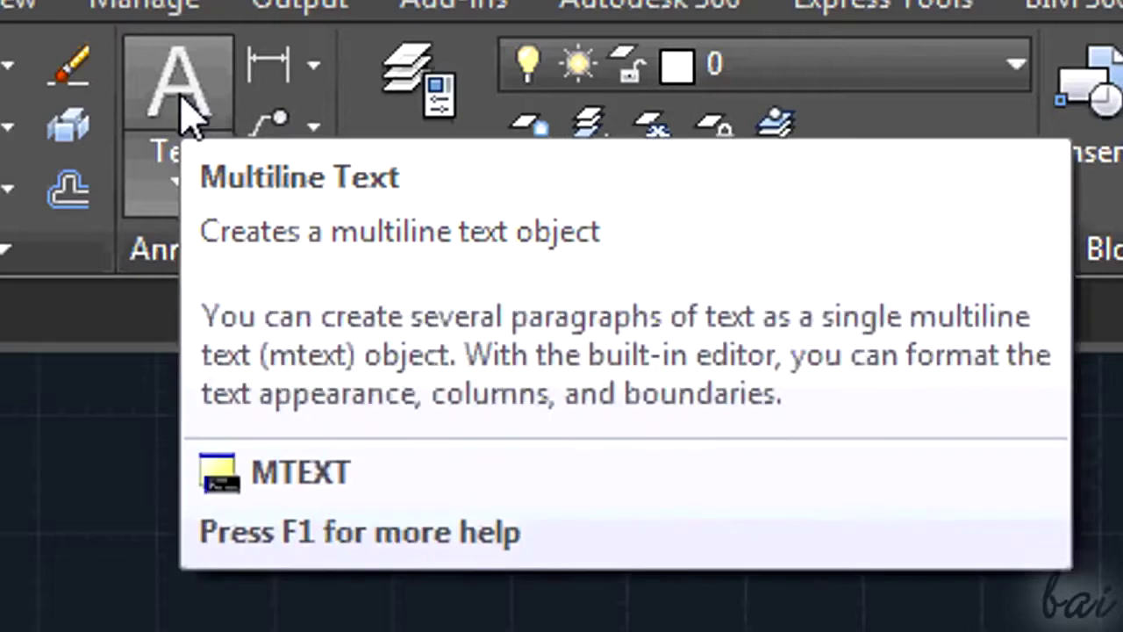
- Create a multiline text object in a wide text frame with text height 50 and the content "hello"
click(182, 101)
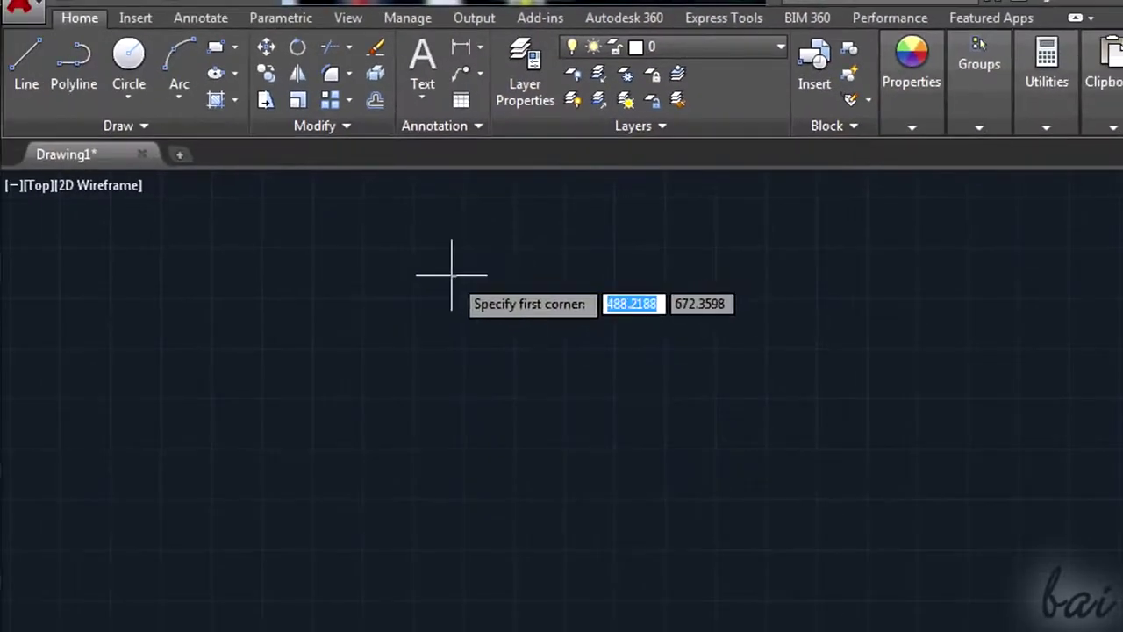
click(394, 264)
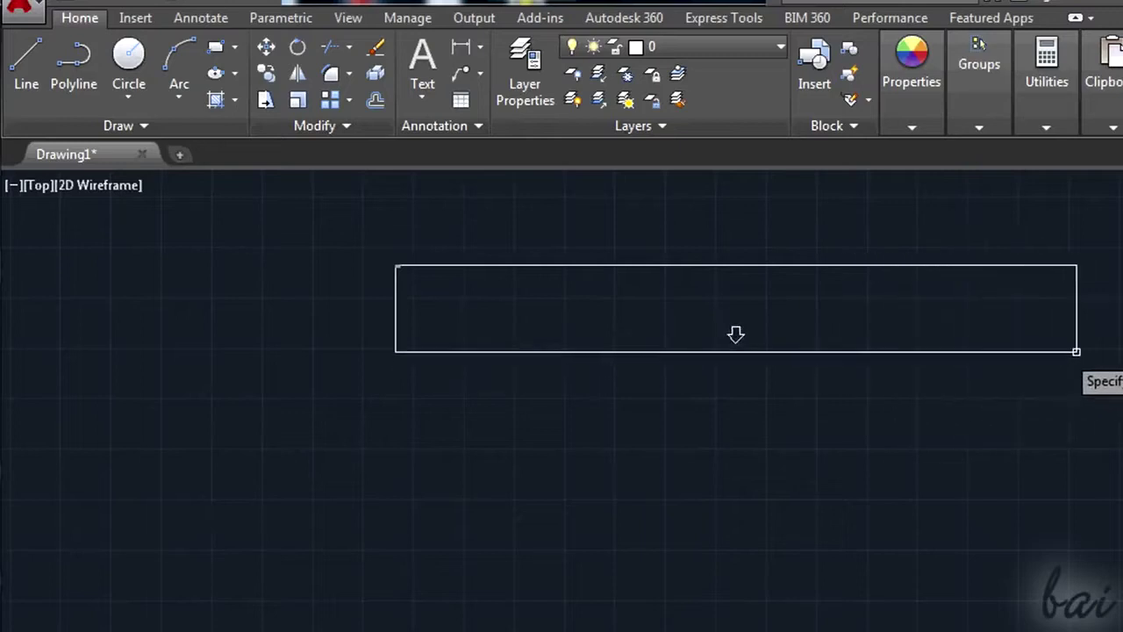
key(Escape)
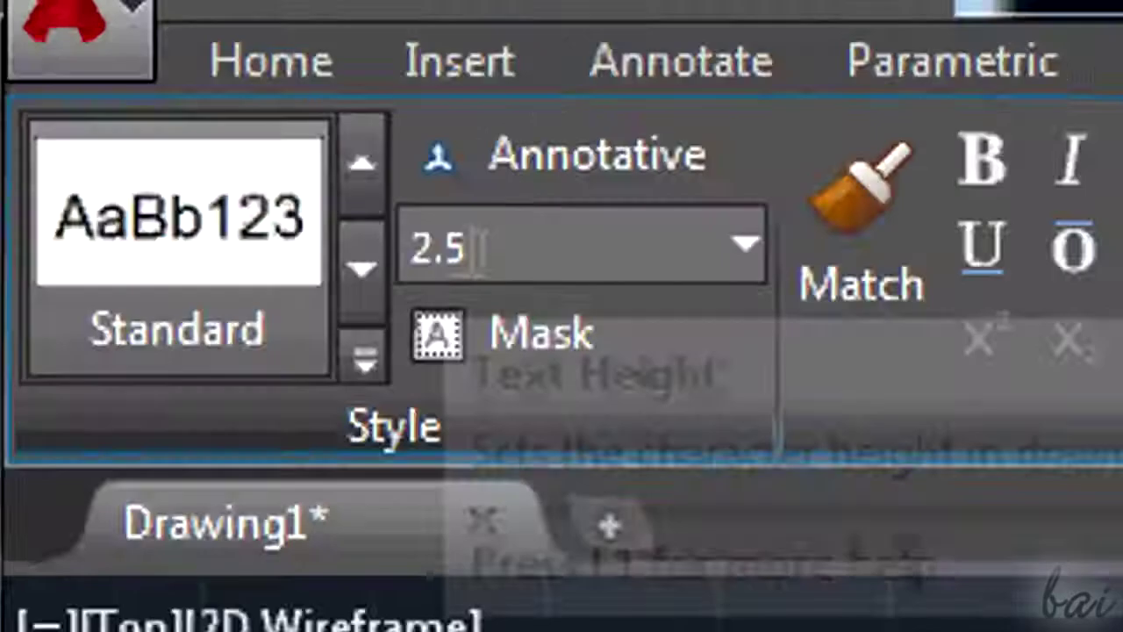
click(143, 72)
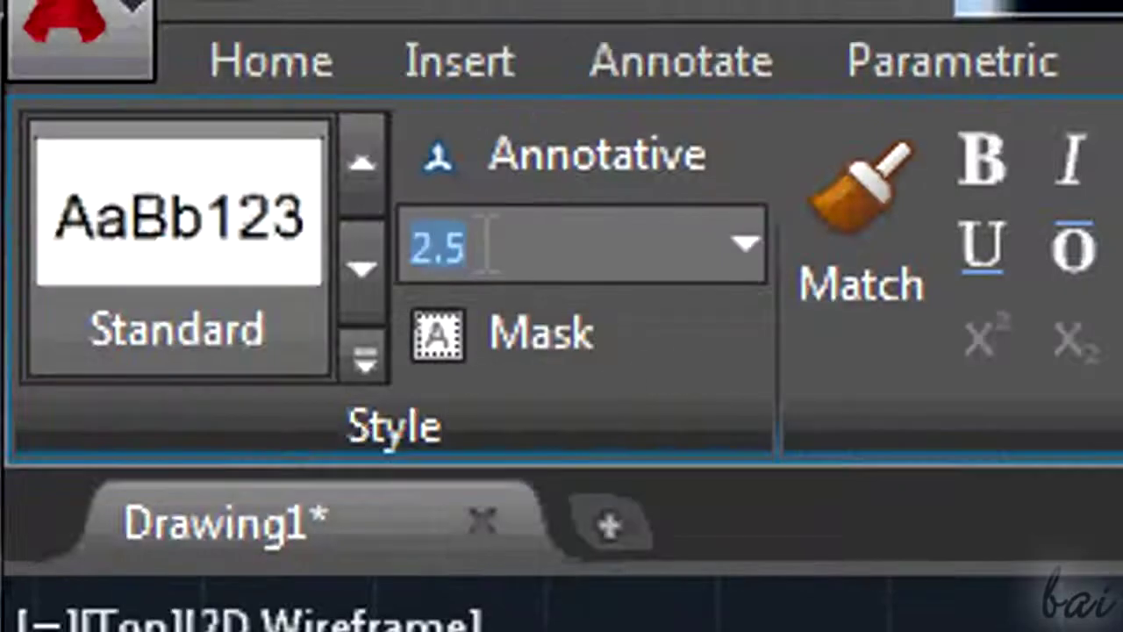
text(50)
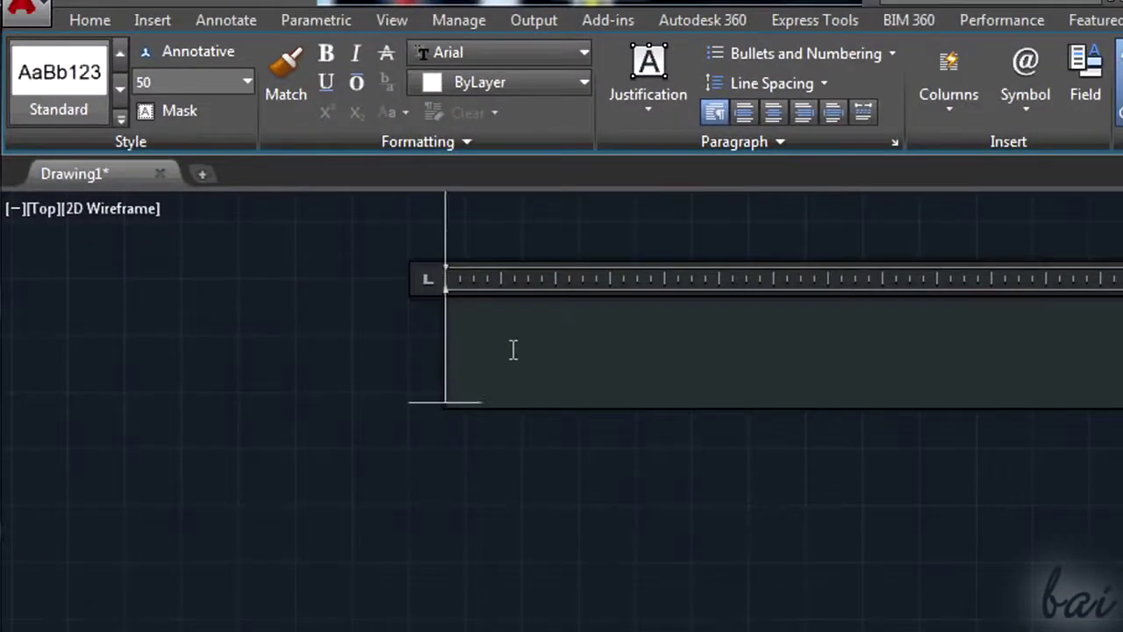
text(hello)
scroll(742, 388, down, 3)
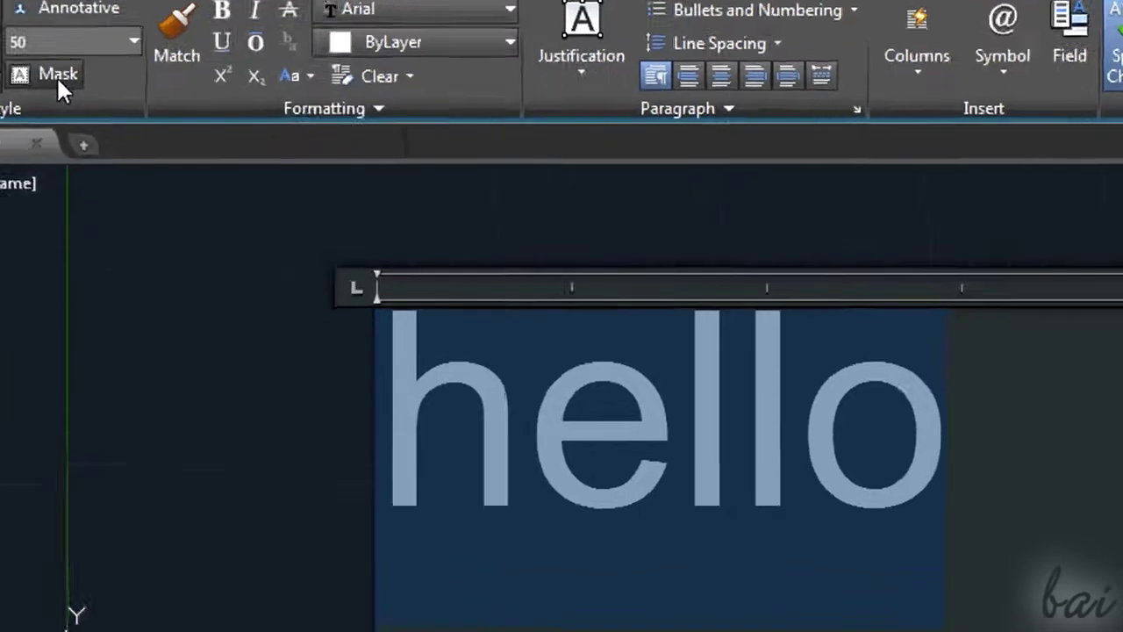
- Set the font of "hello" to Batang and its colour to the yellow 241,235,31
click(182, 142)
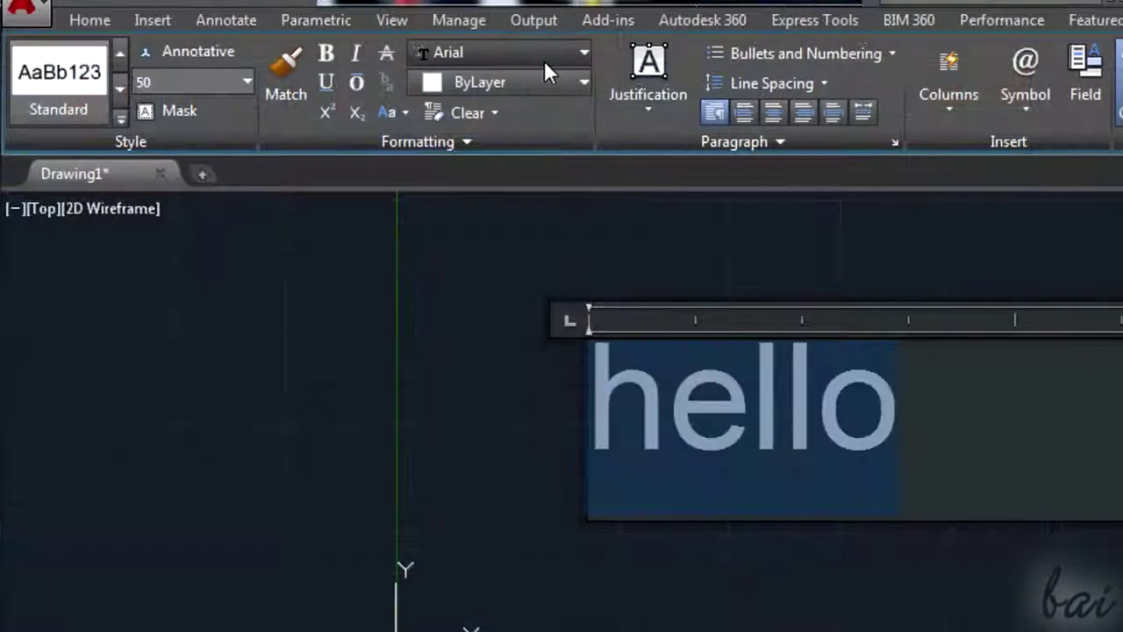
click(543, 57)
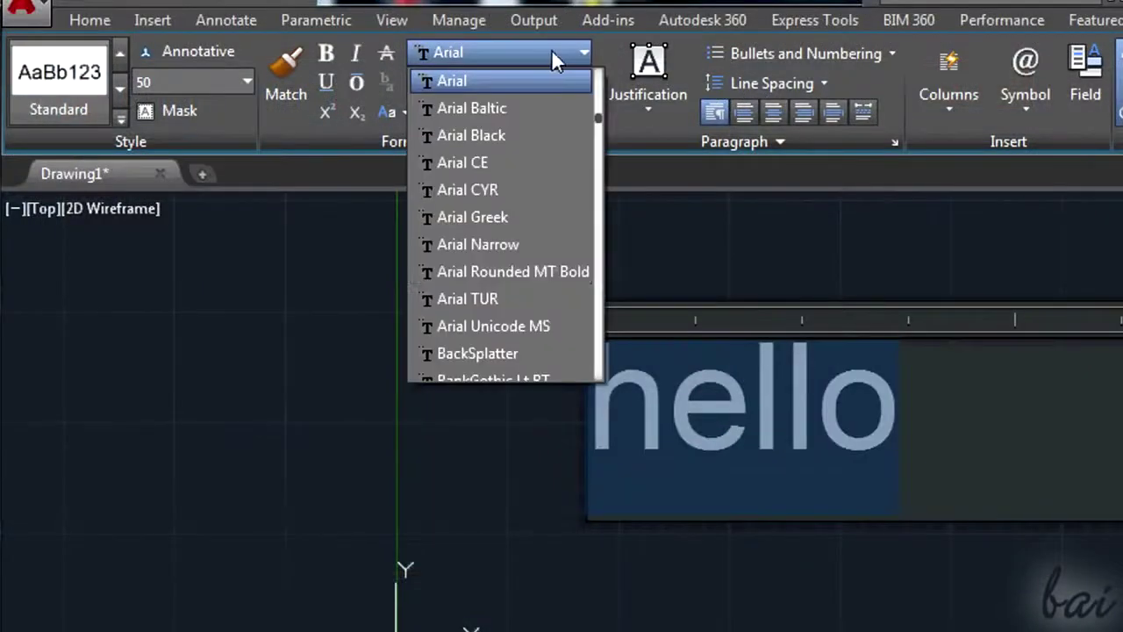
scroll(516, 302, down, 3)
click(465, 82)
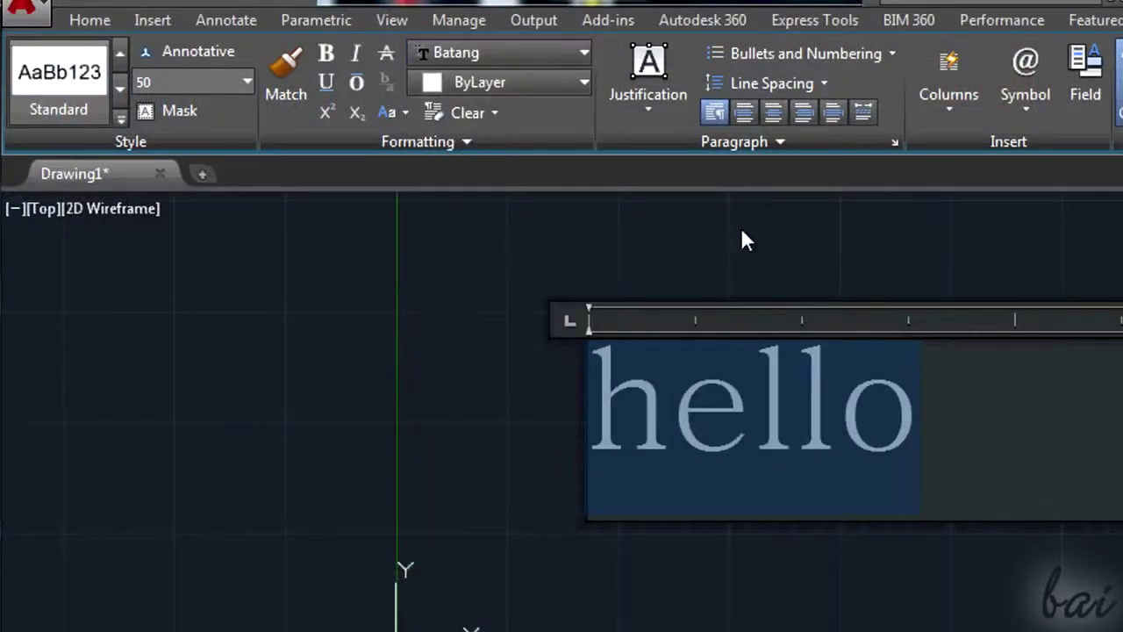
click(526, 84)
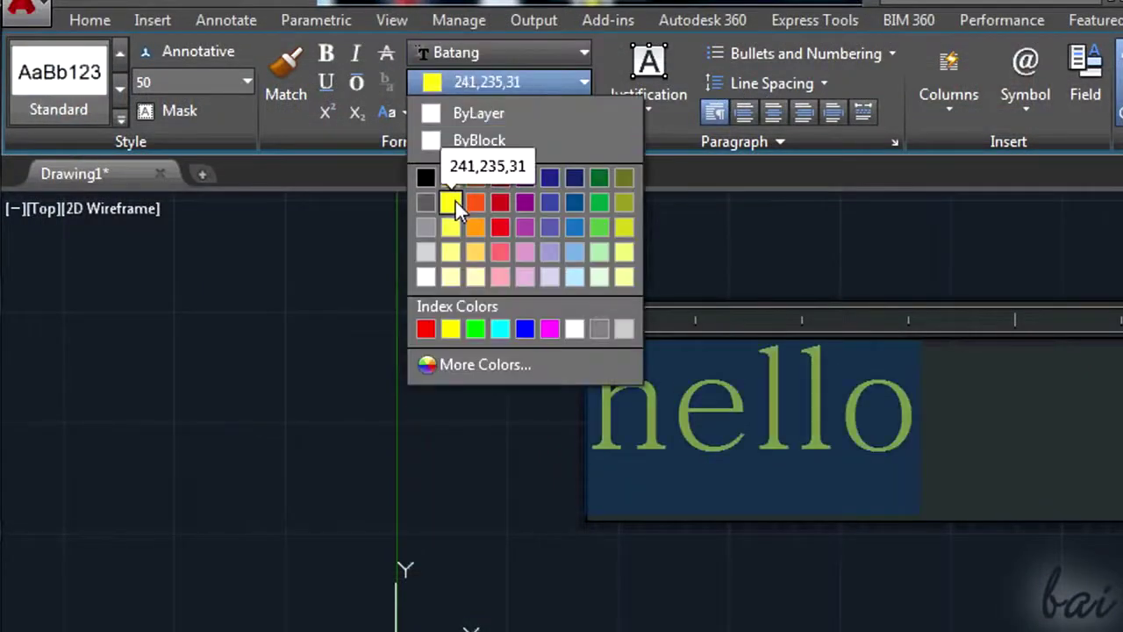
click(450, 202)
- Make "hello" bold and left-aligned, and close the text editor with the changes saved
click(329, 83)
key(ctrl+b)
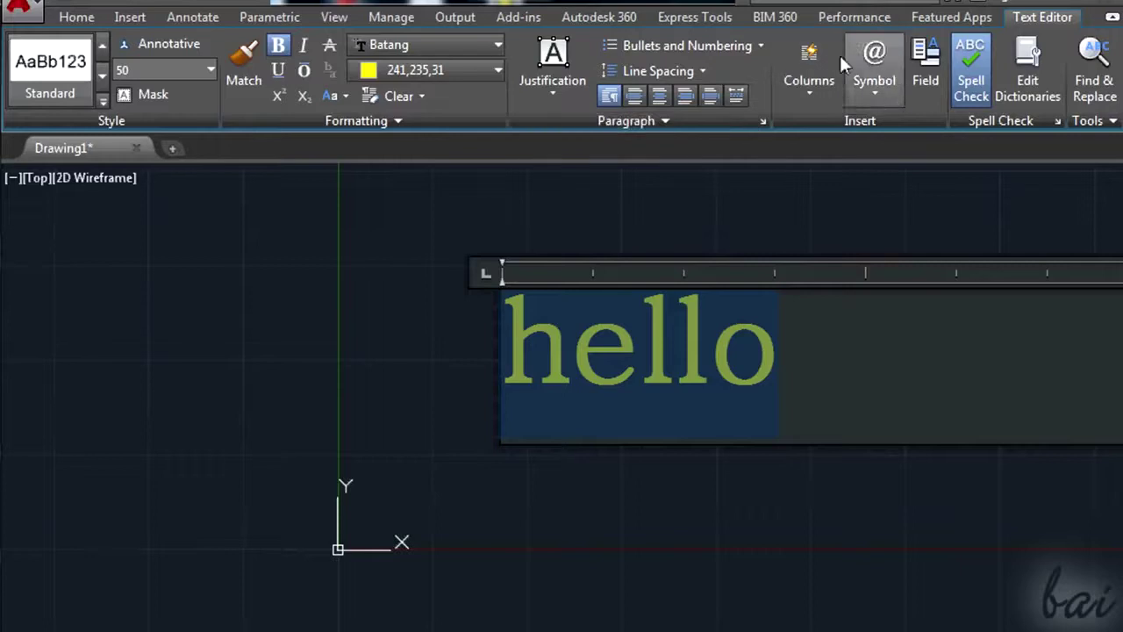
key(ctrl+e)
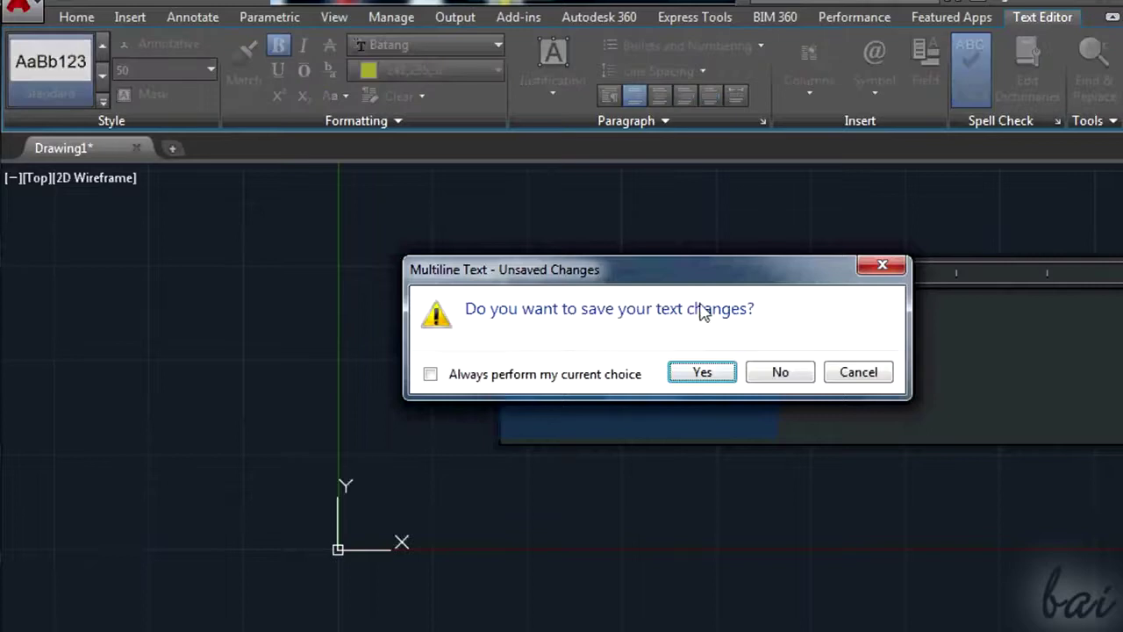
click(704, 372)
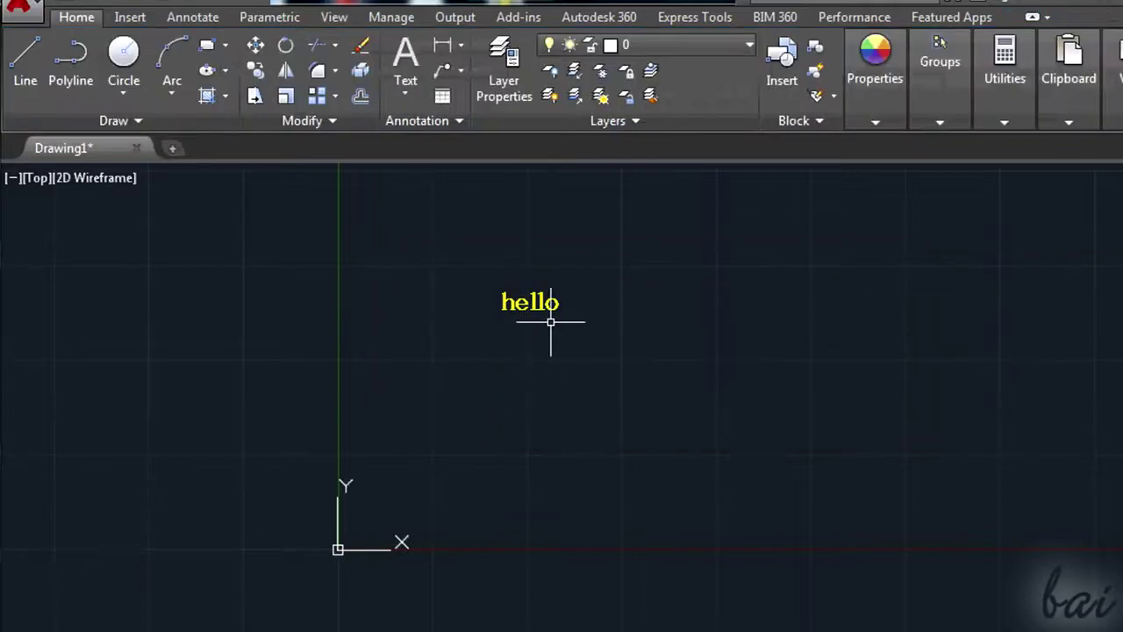
- Move the "hello" text about 208 units down and to the left, at 223°, using its location grip
scroll(489, 292, up, 2)
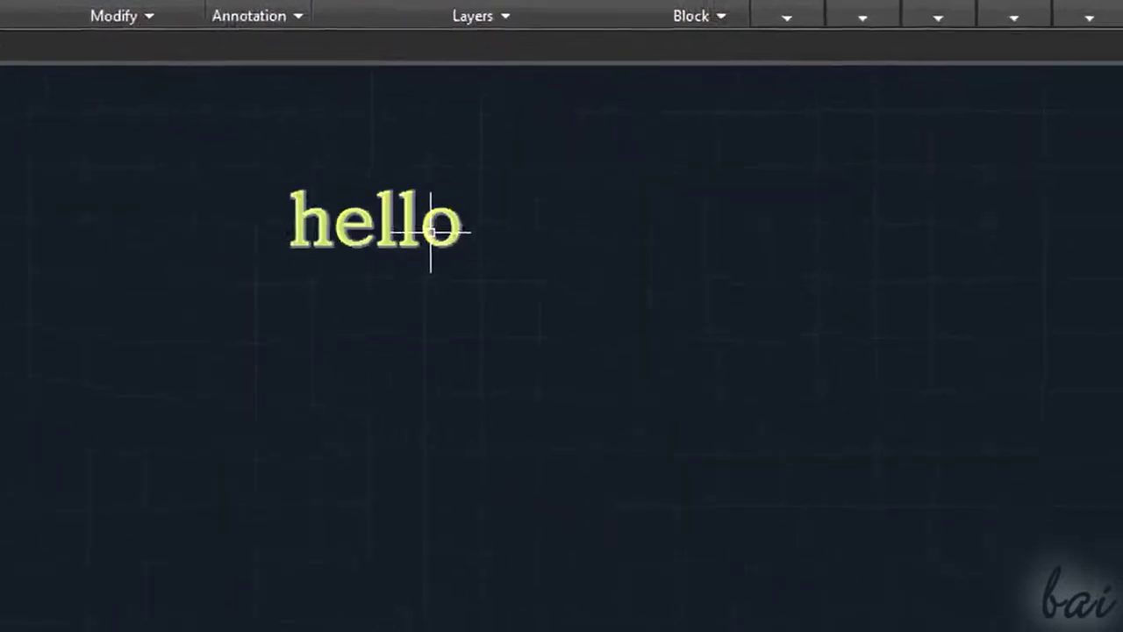
click(381, 201)
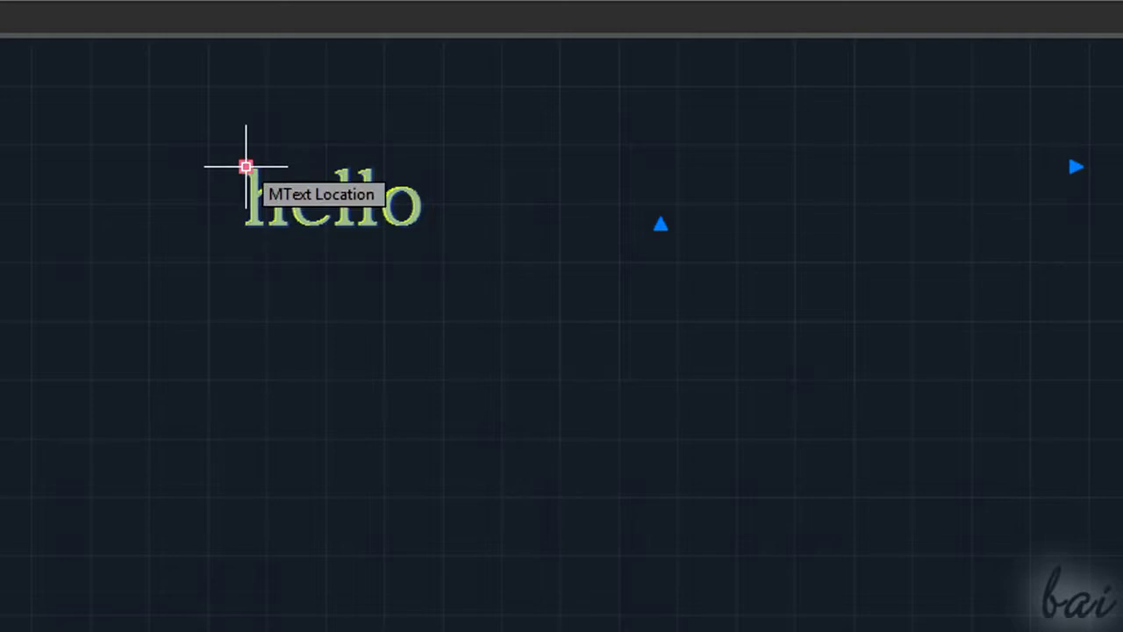
click(246, 167)
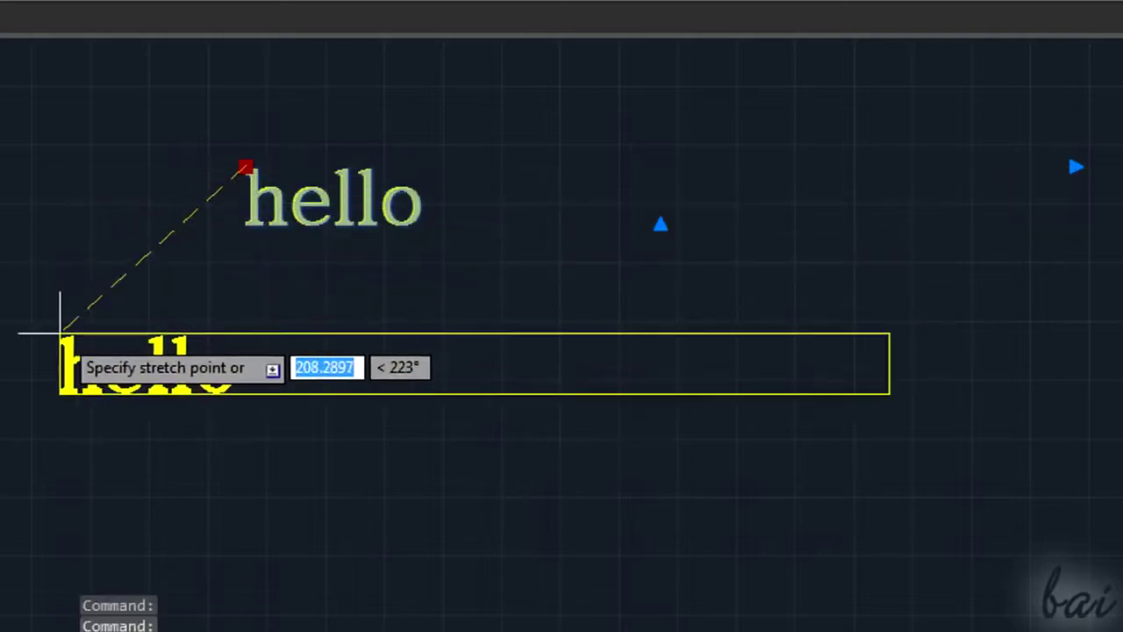
click(62, 333)
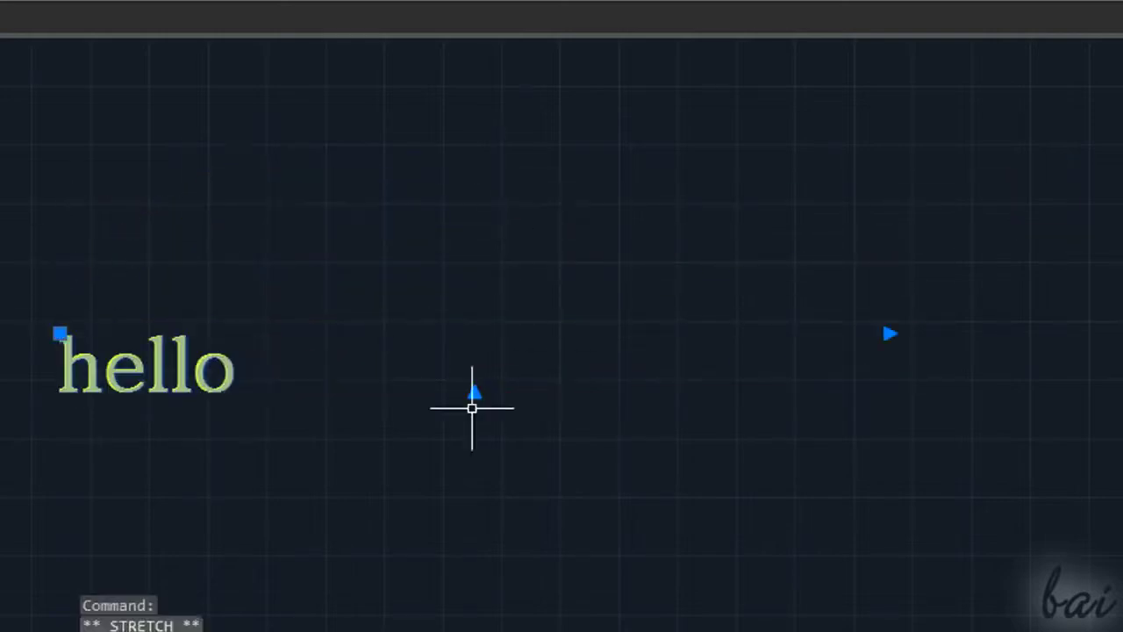
- Narrow the multiline text's frame with its width grip so that "how are you?" wraps after "are"
click(888, 334)
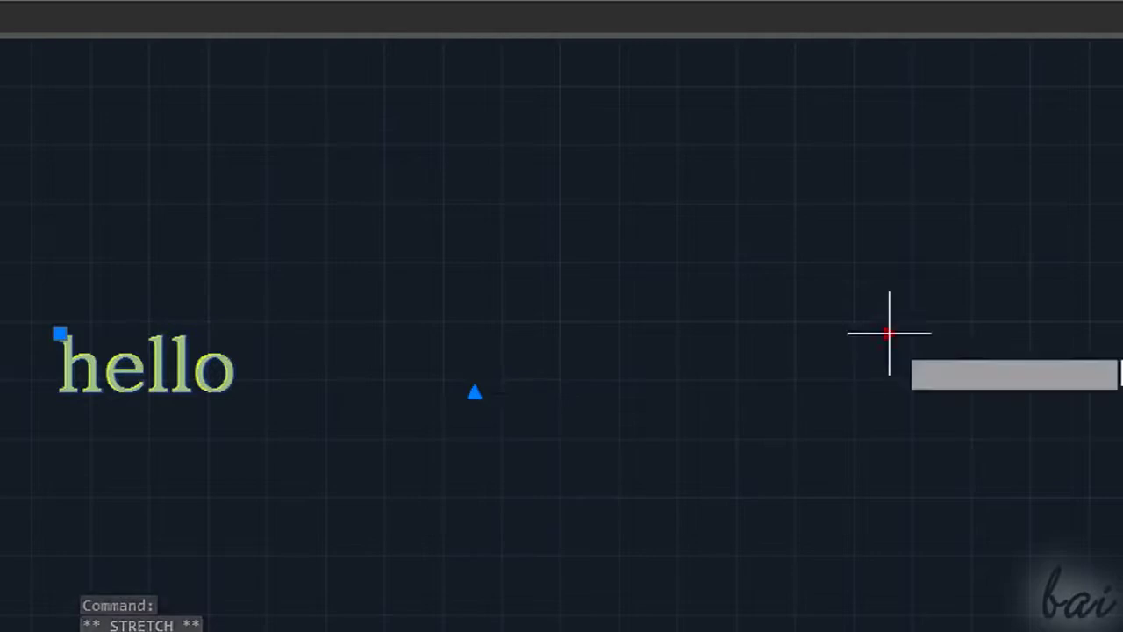
click(269, 336)
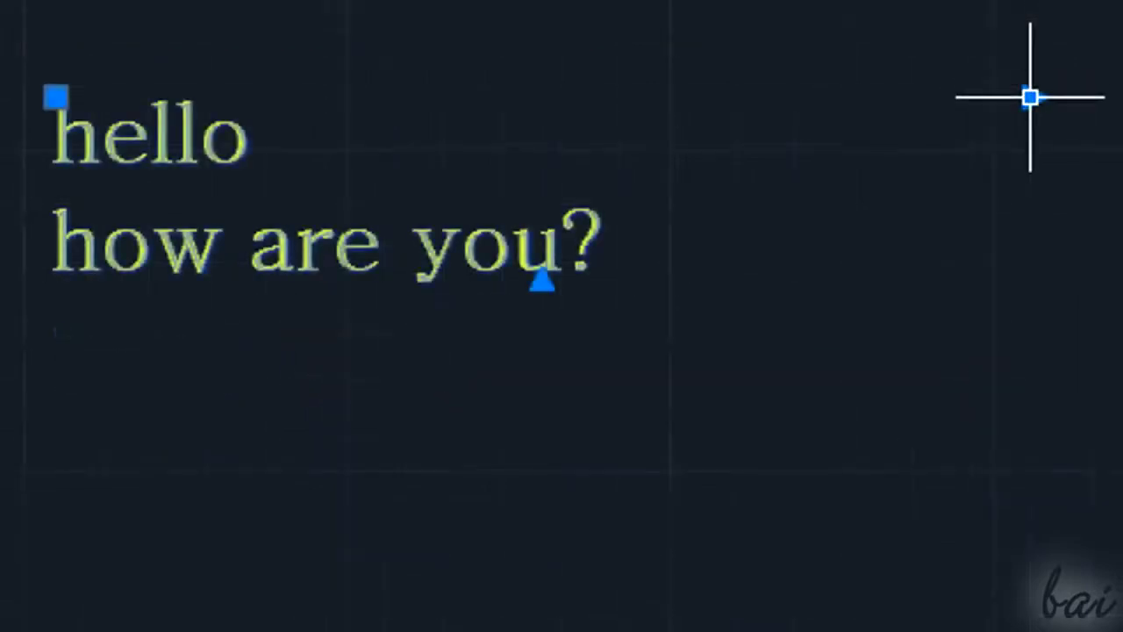
click(1029, 97)
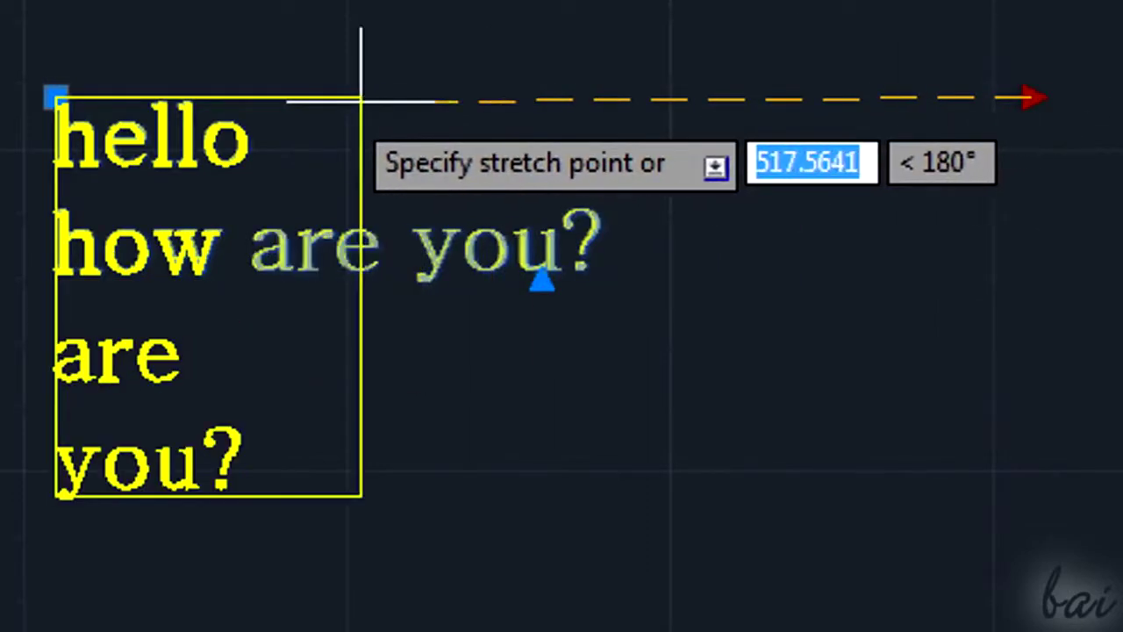
click(395, 97)
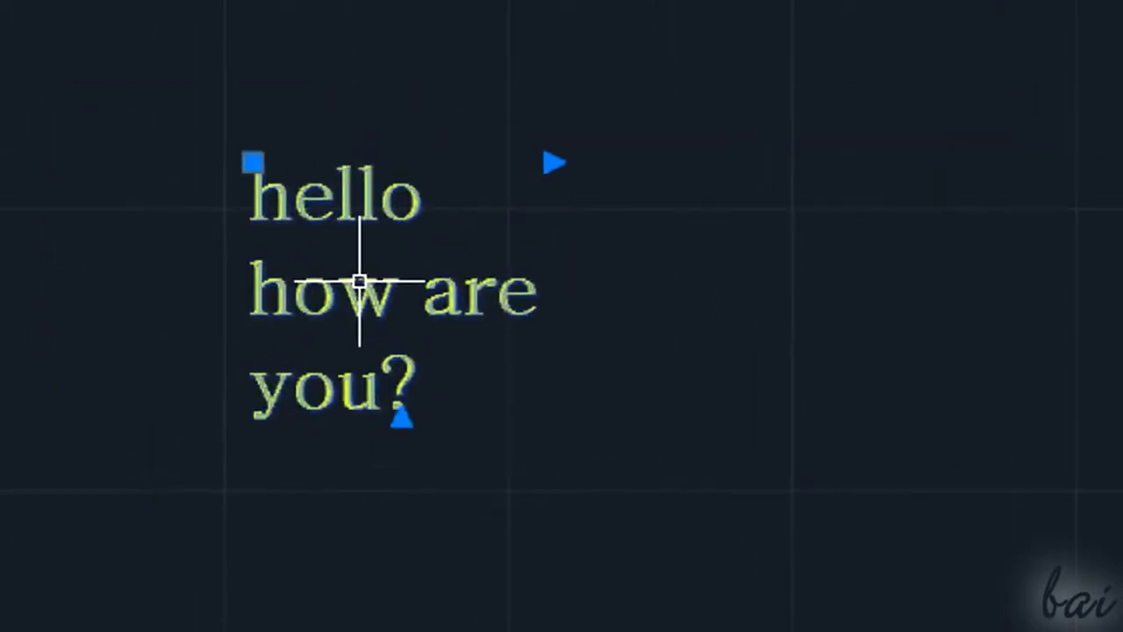
- Open the "hello how are you?" text for editing with Mtext Edit twice, closing the text editor each time
right_click(349, 298)
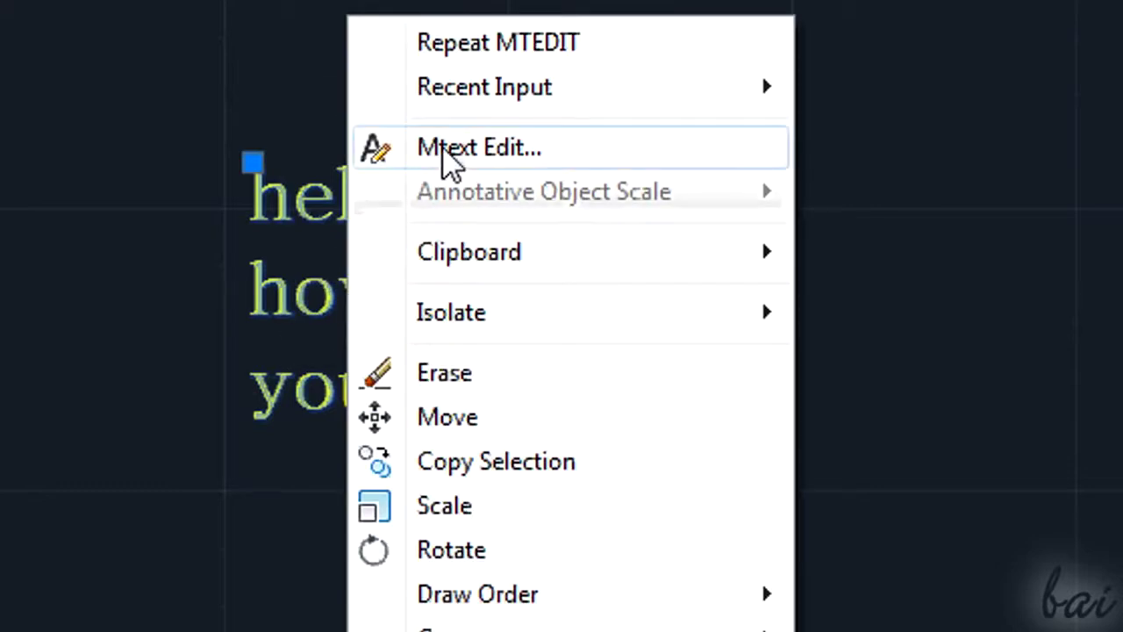
click(375, 149)
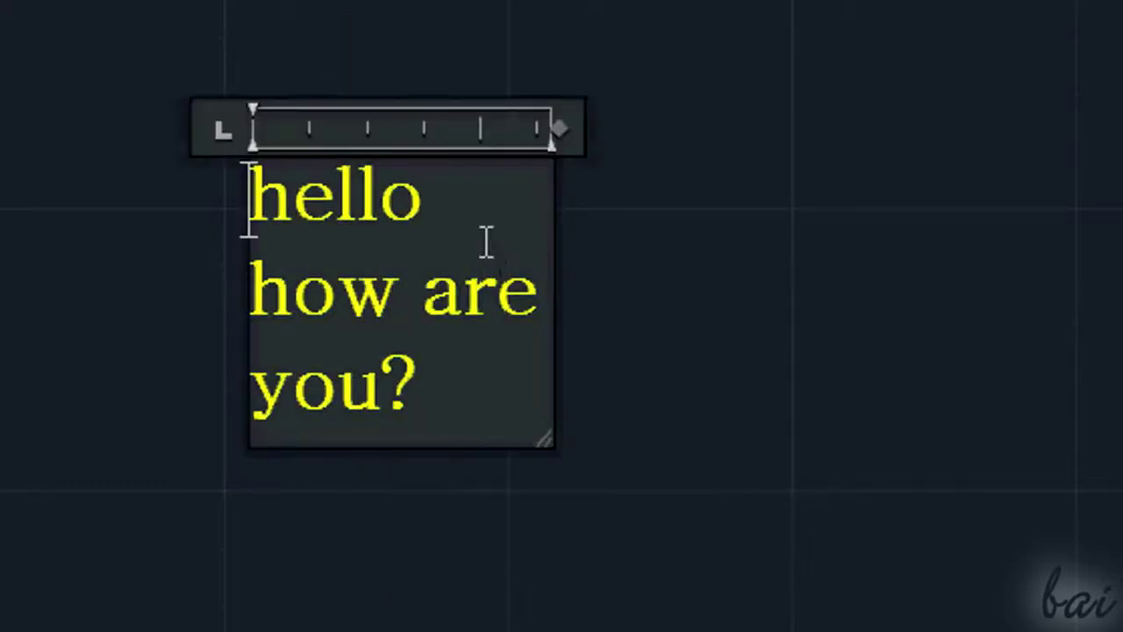
key(Escape)
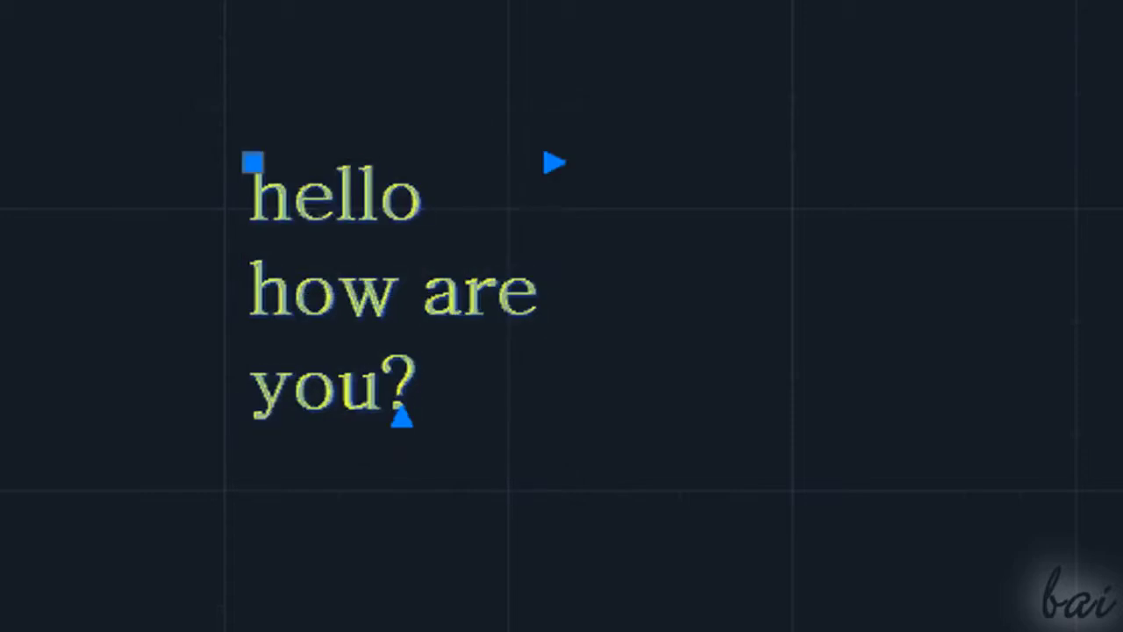
double_click(368, 297)
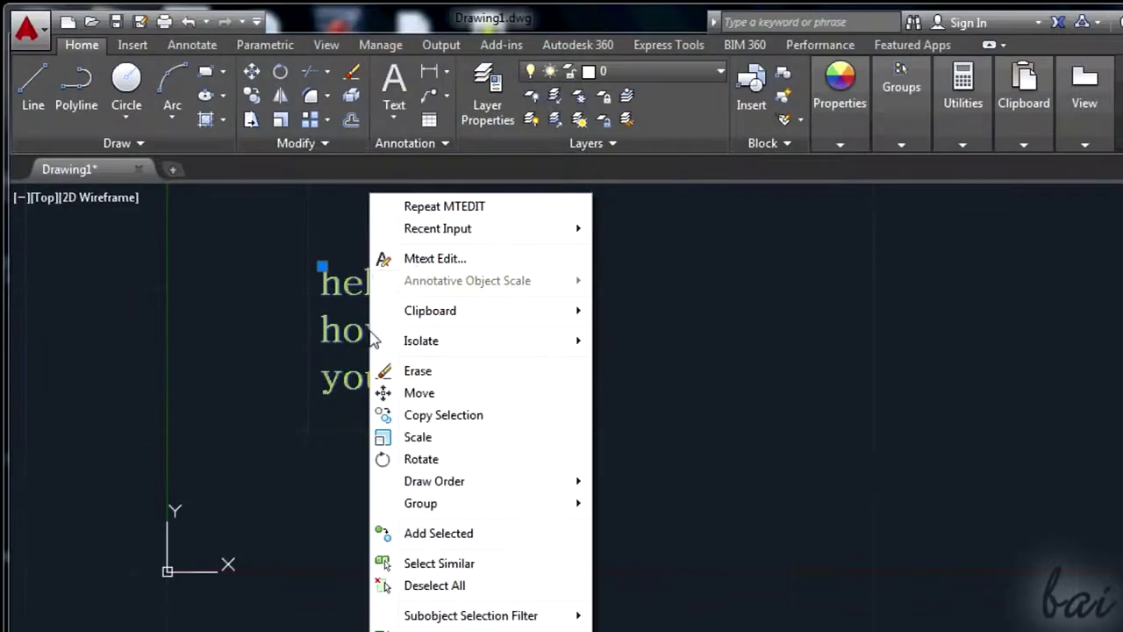
click(388, 258)
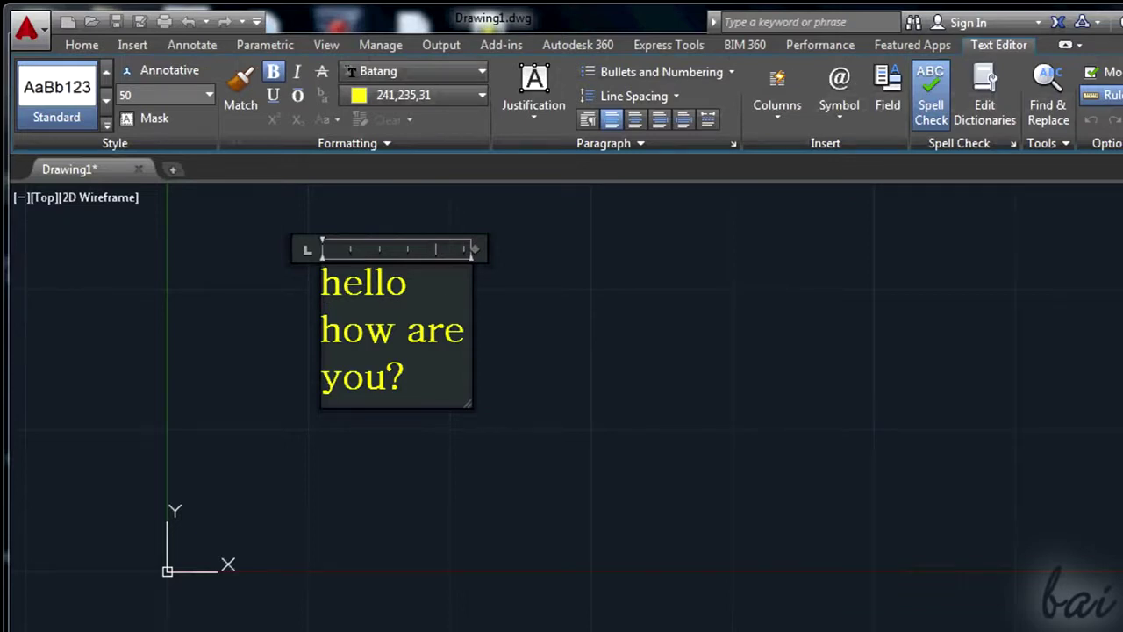
click(373, 334)
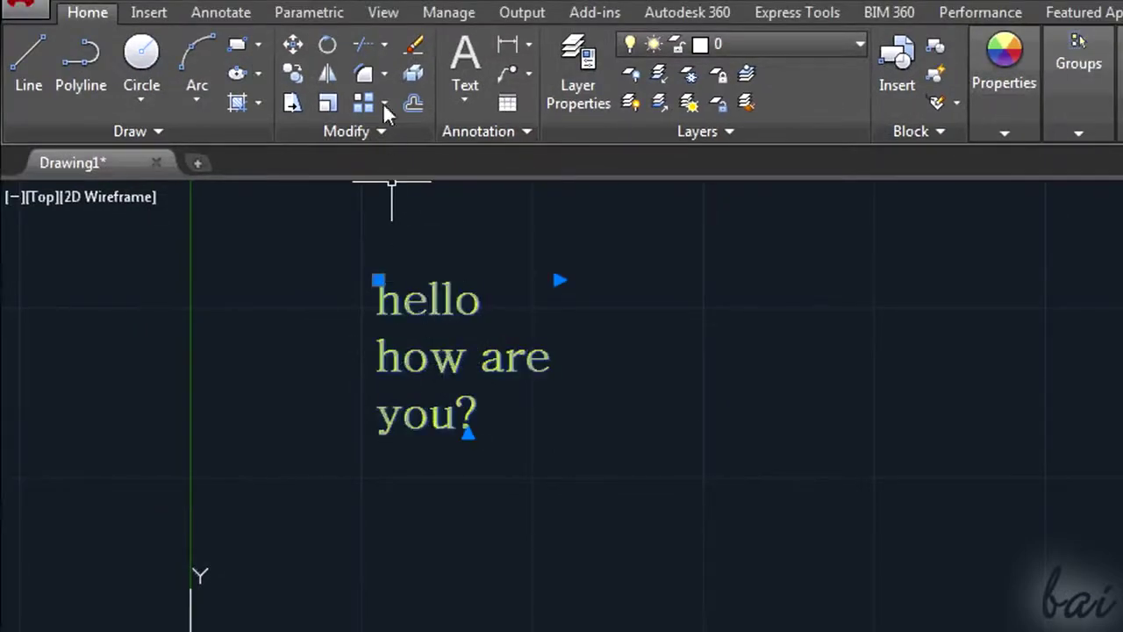
- Rotate the yellow "hello how are you?" text slightly clockwise about a base point near its last line
click(326, 48)
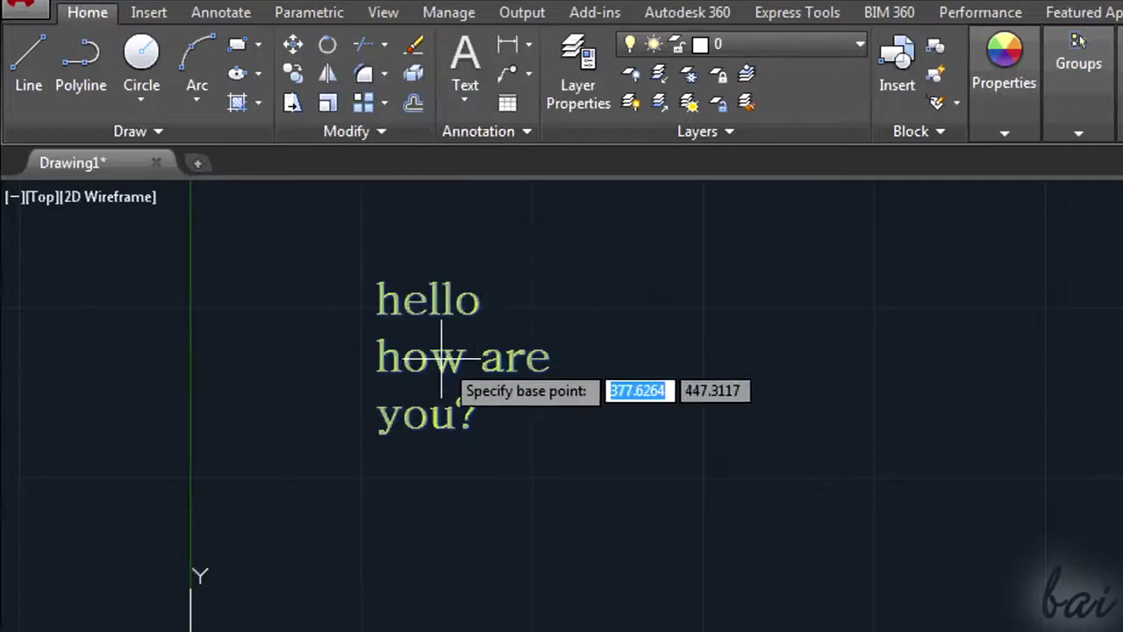
click(449, 423)
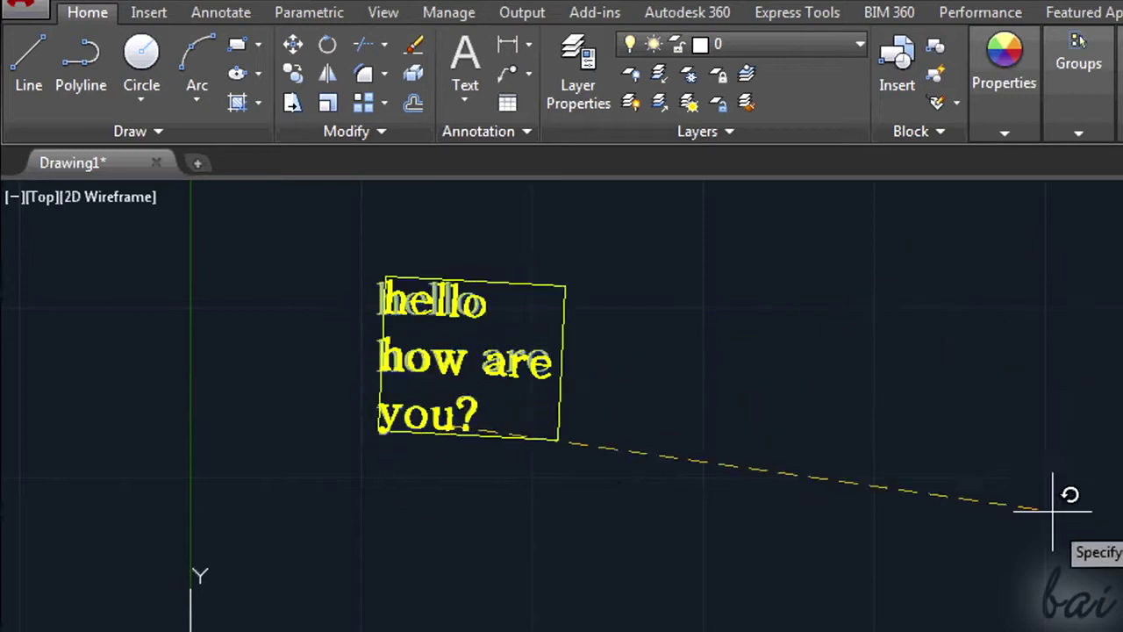
click(1047, 538)
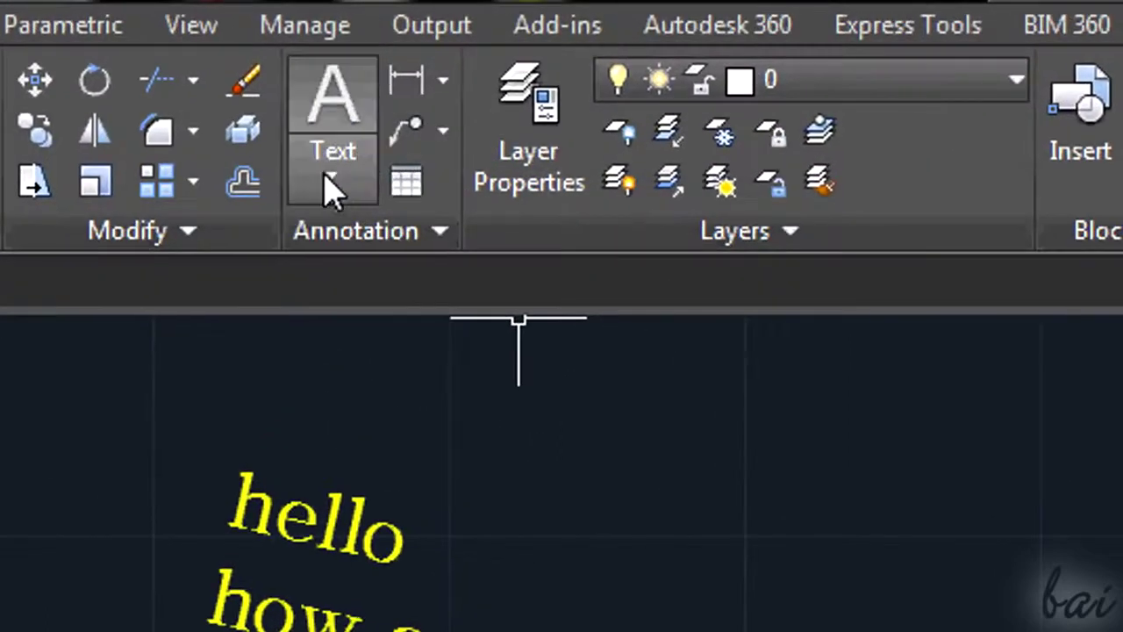
- Start a single-line text to the right of the yellow multiline text, with a height of 50 and a rotation angle of 45°
click(462, 100)
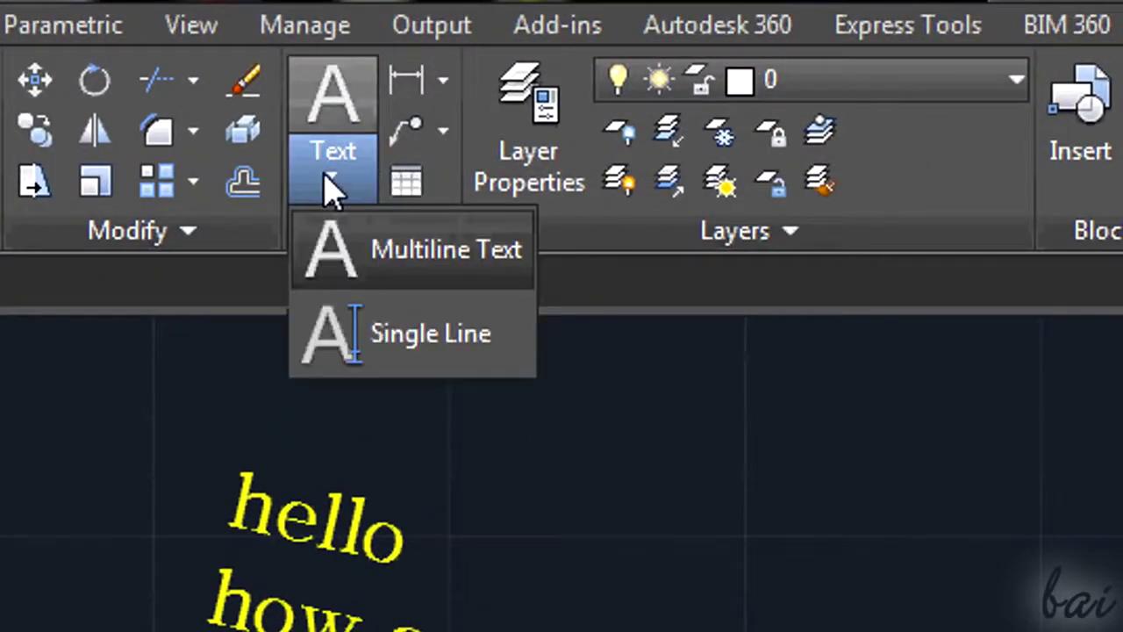
click(417, 347)
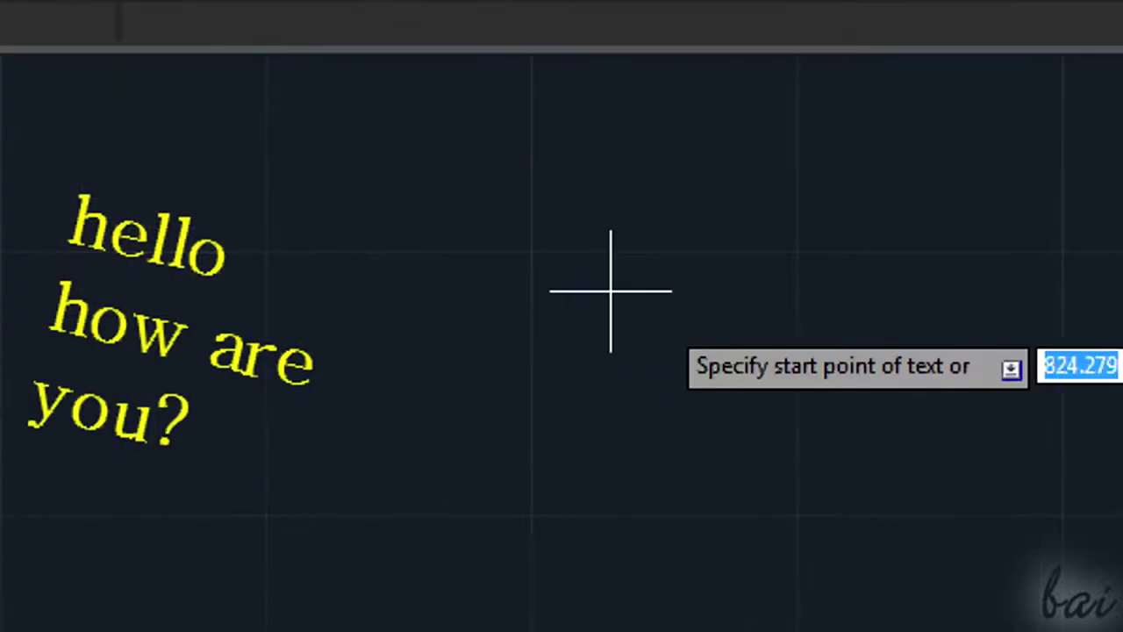
click(530, 254)
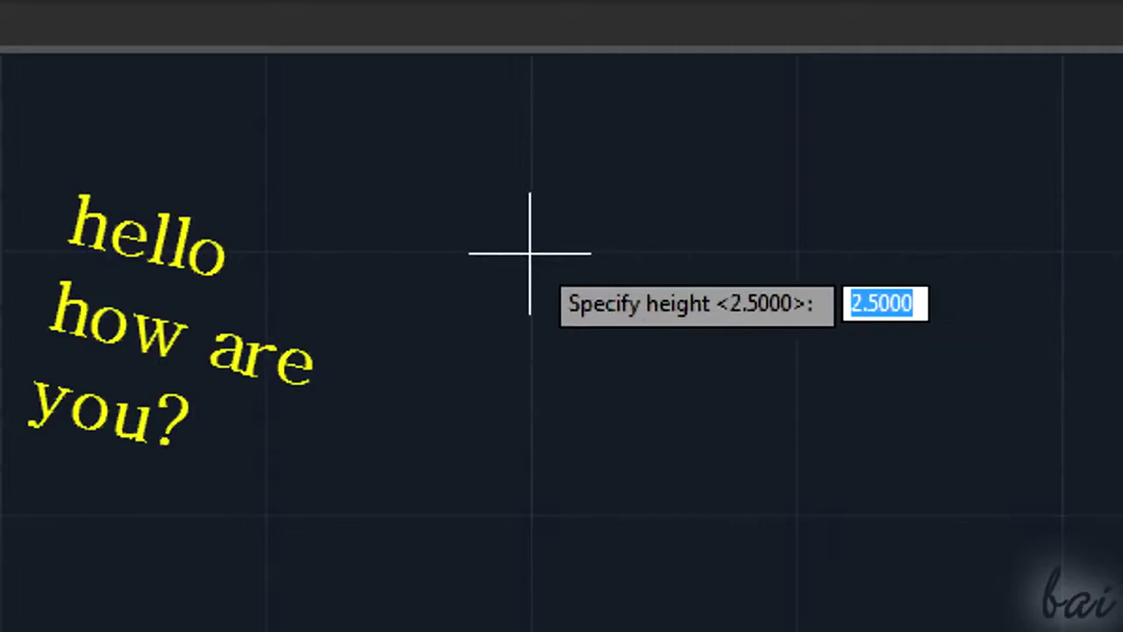
text(5)
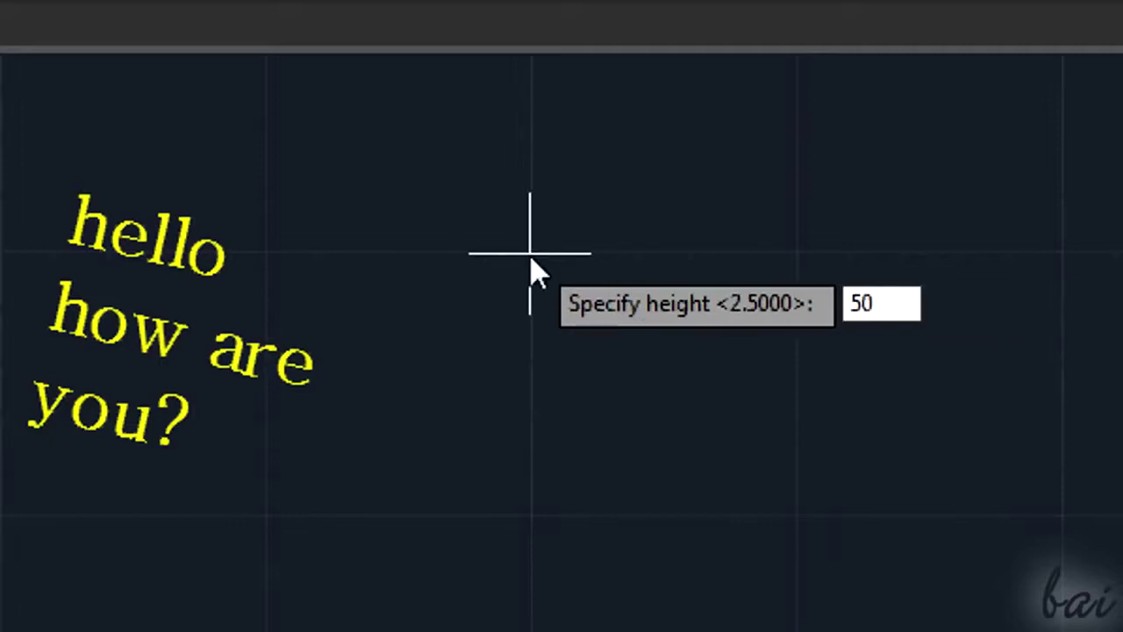
text(0)
key(Return)
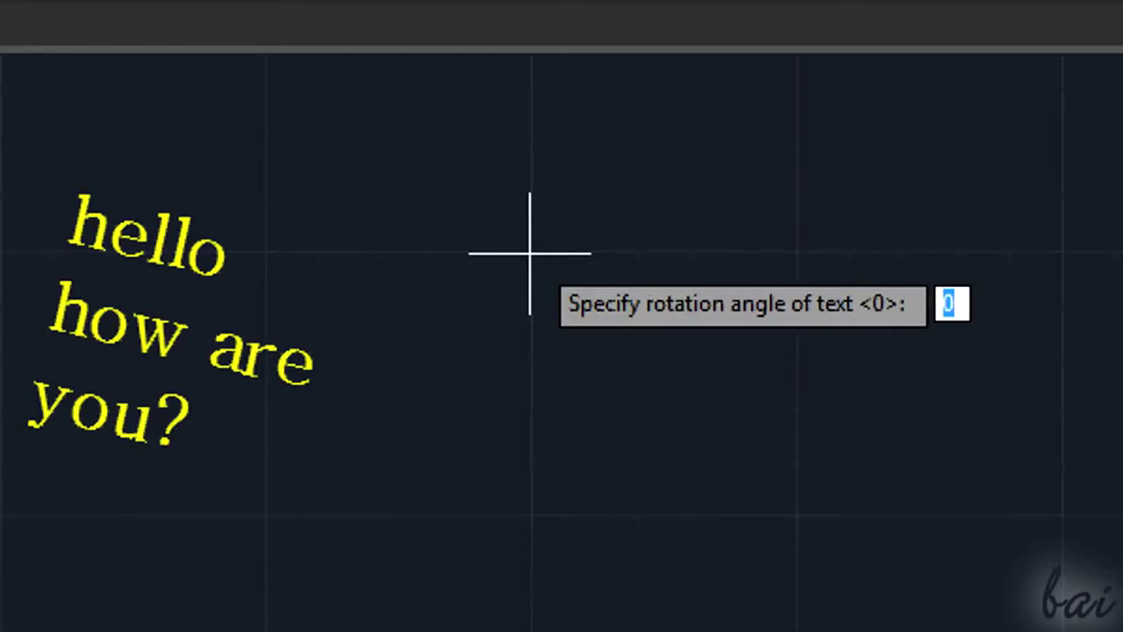
text(45)
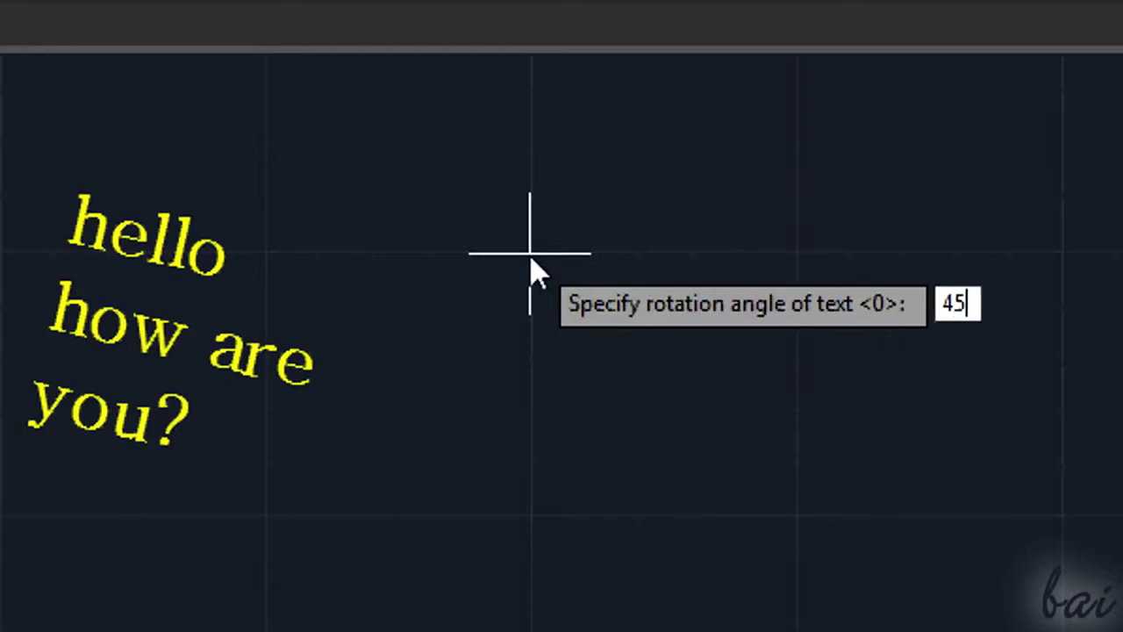
key(Return)
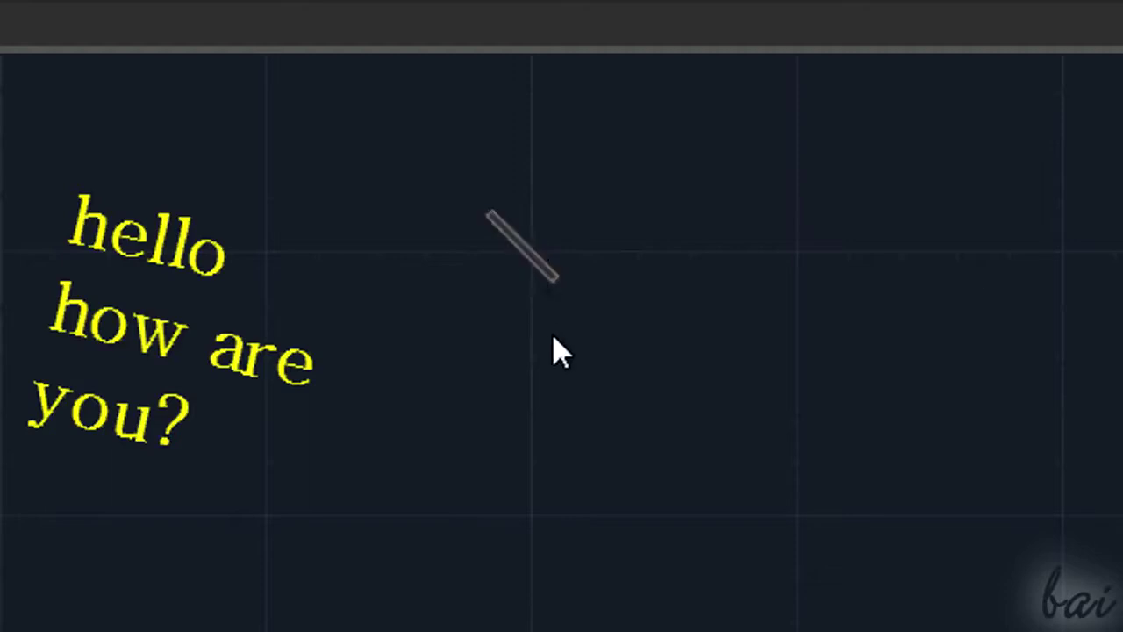
text(Hello)
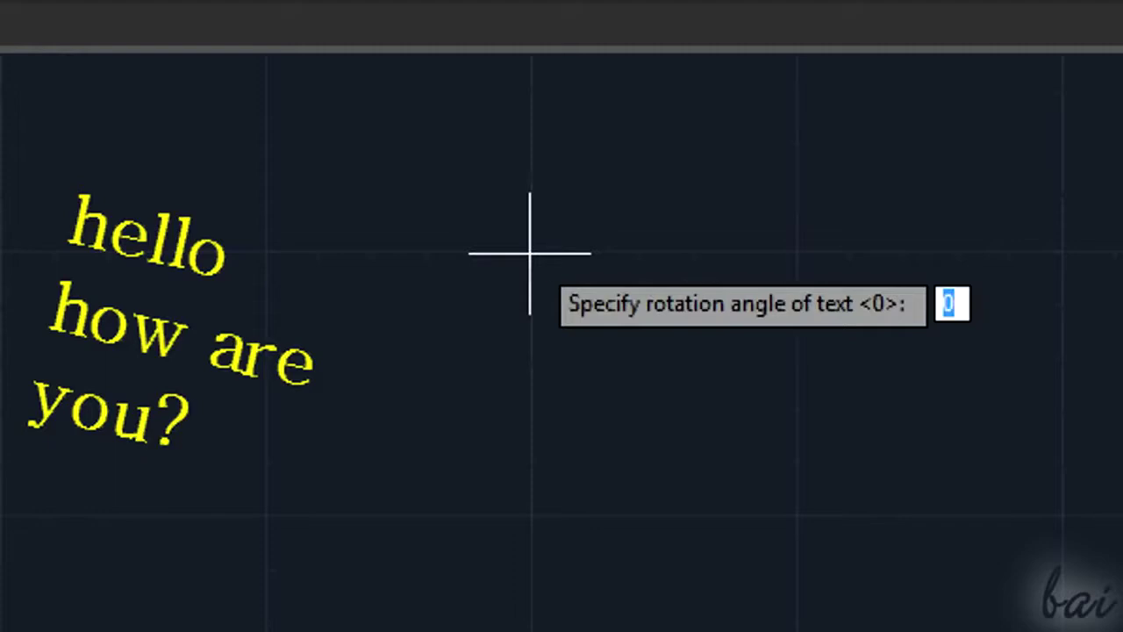
text(45)
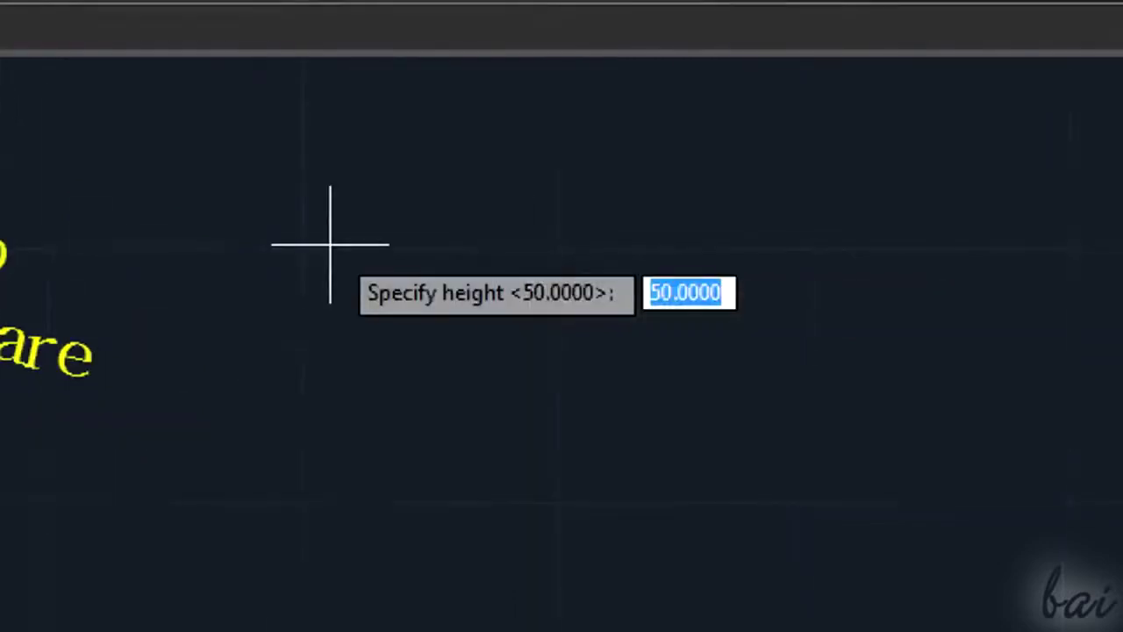
- Create the single-line text "Hello there" at height 50, picking a rotation that slopes down to the right, and end the text command
key(Return)
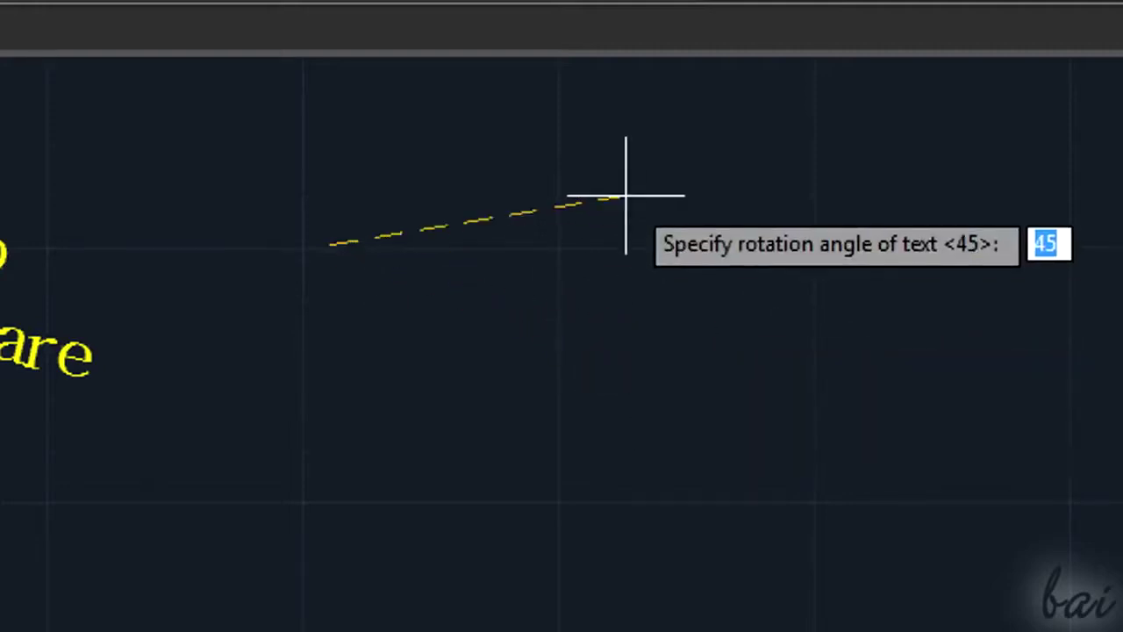
click(531, 363)
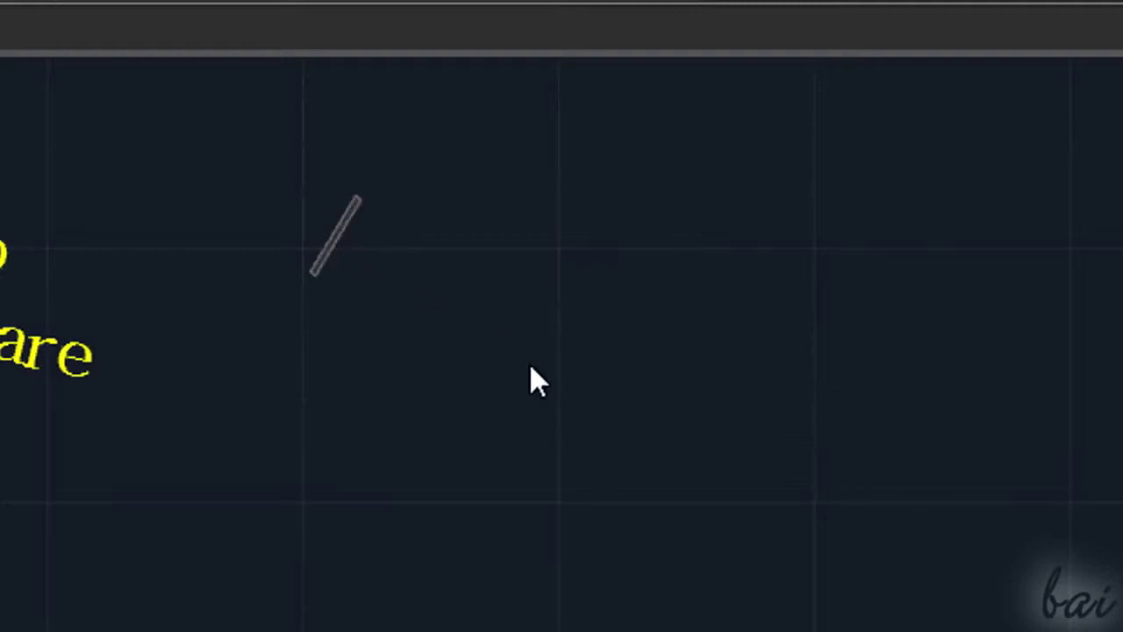
text(Hell)
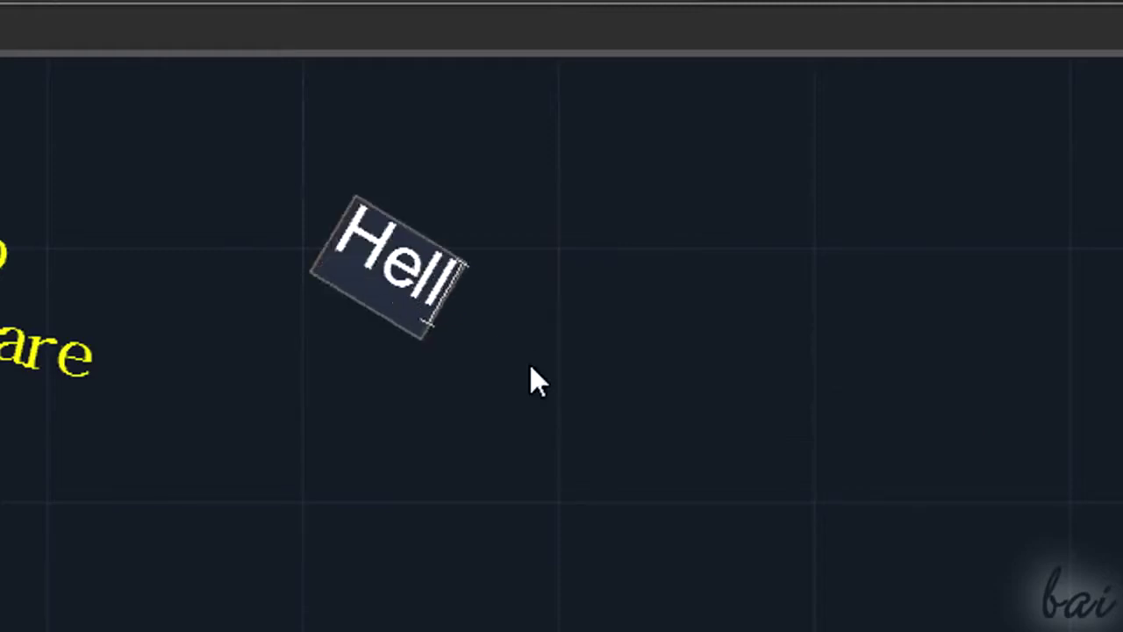
text(o there)
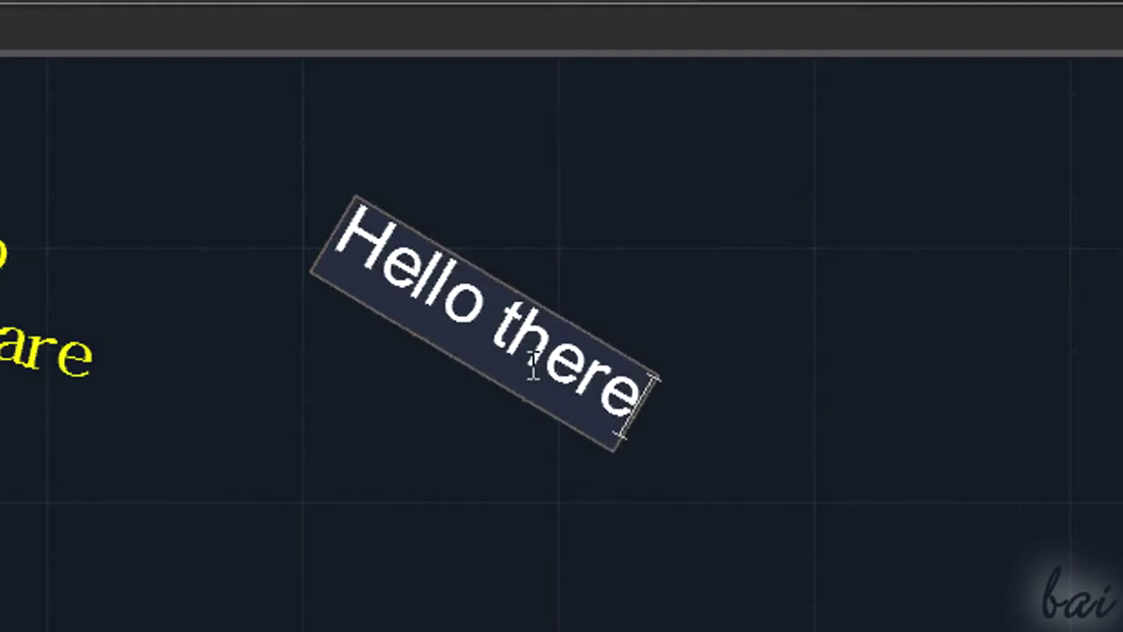
click(727, 440)
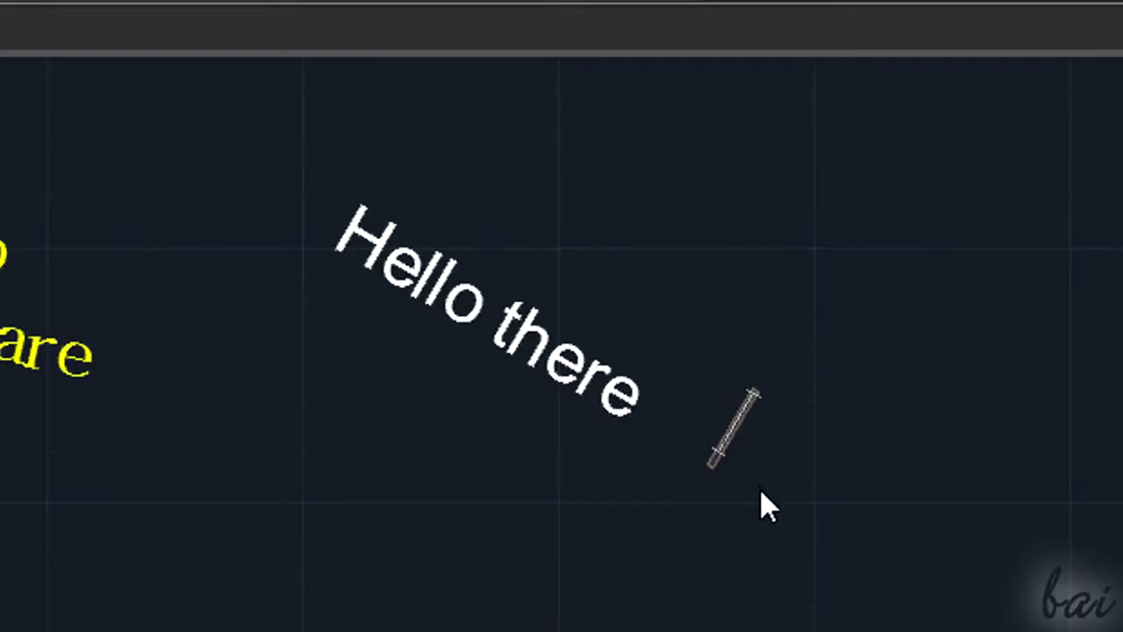
key(Escape)
- Move the "Hello there" text by its insertion grip, first to the right and then back down to the left
scroll(760, 489, down, 2)
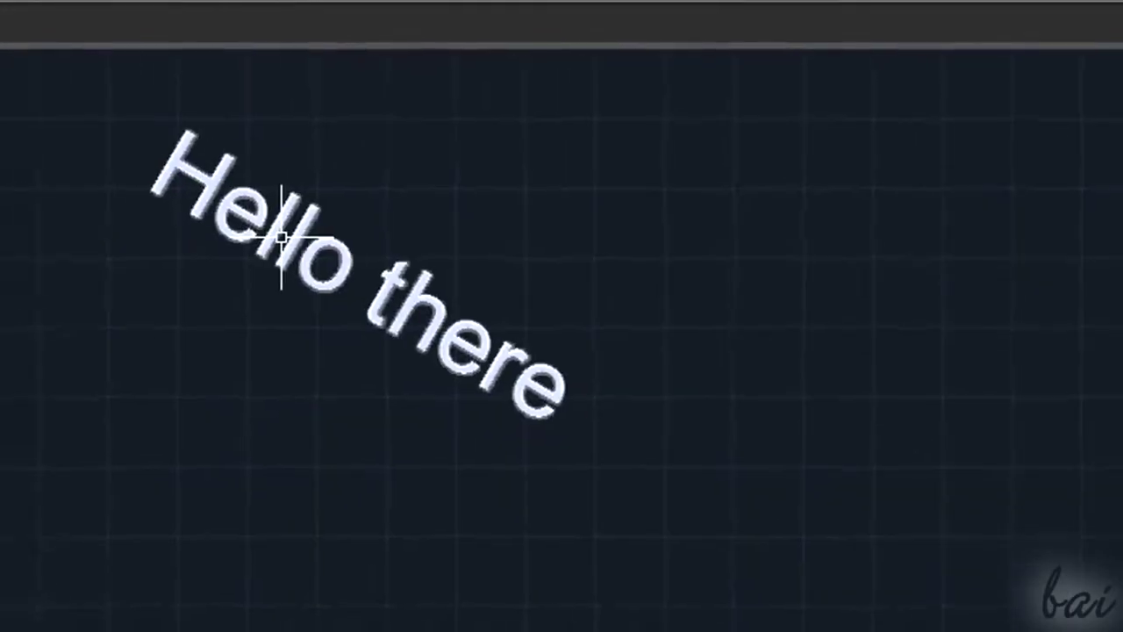
click(306, 229)
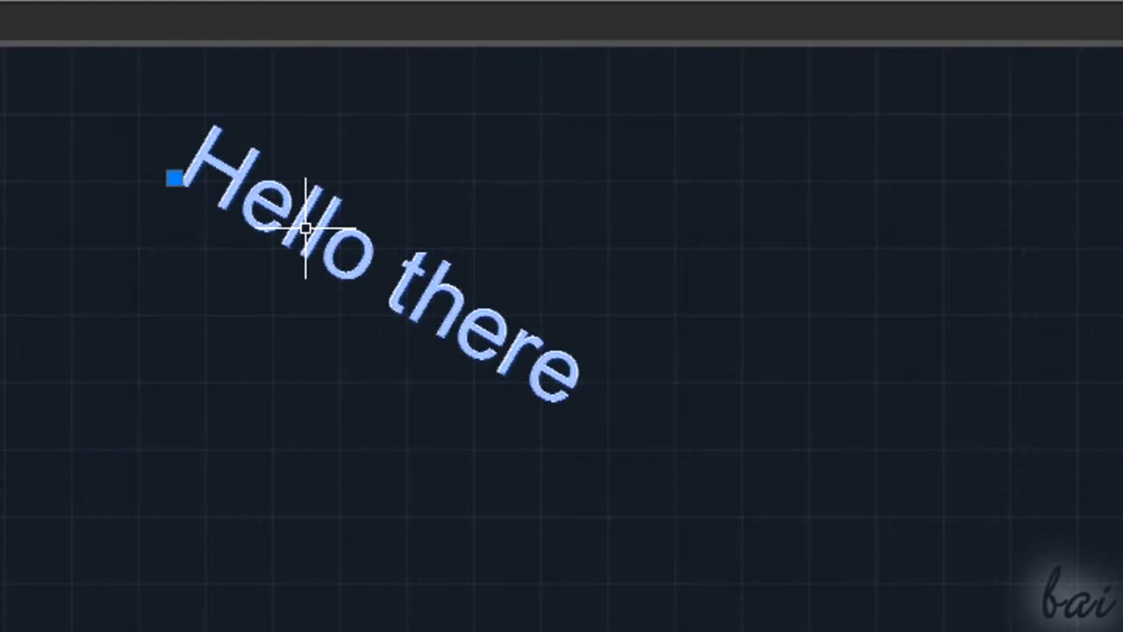
click(175, 178)
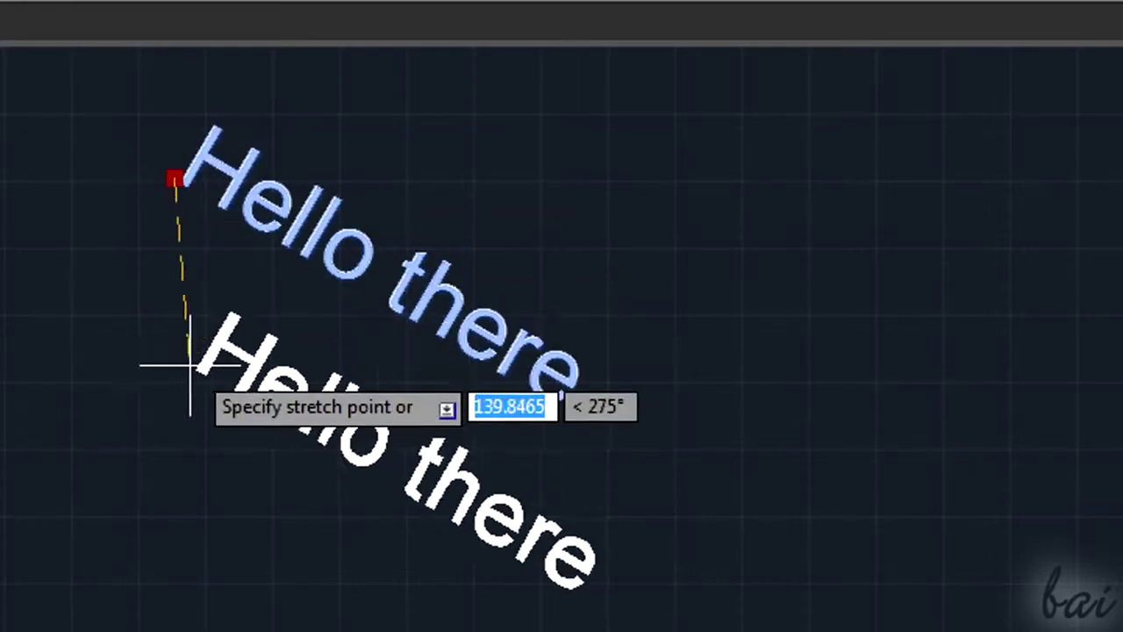
click(501, 212)
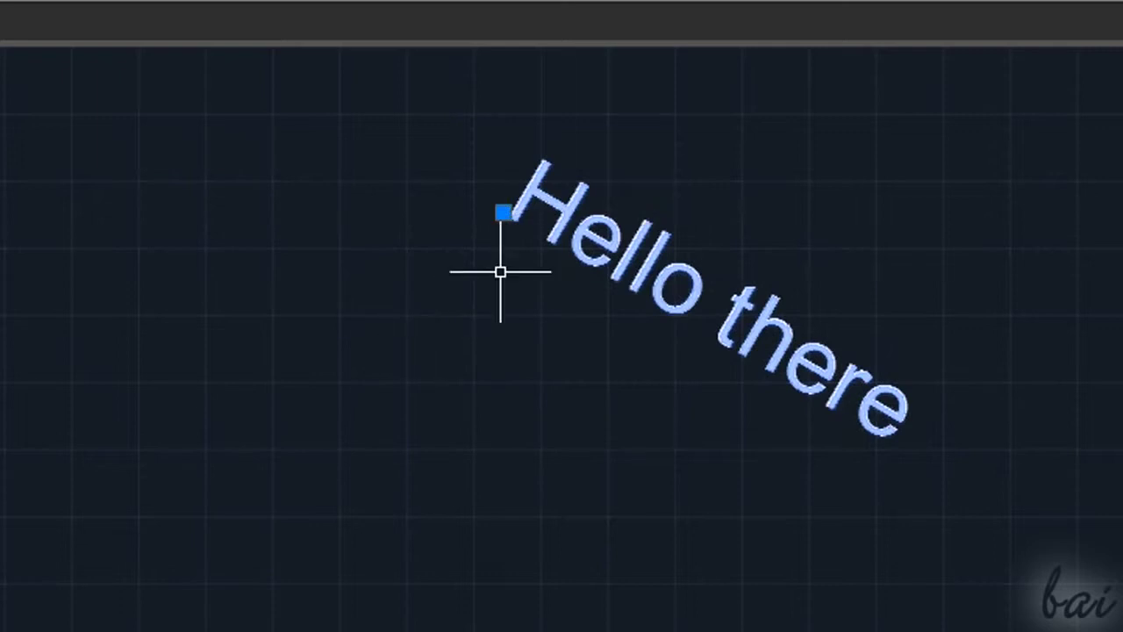
click(503, 213)
click(219, 338)
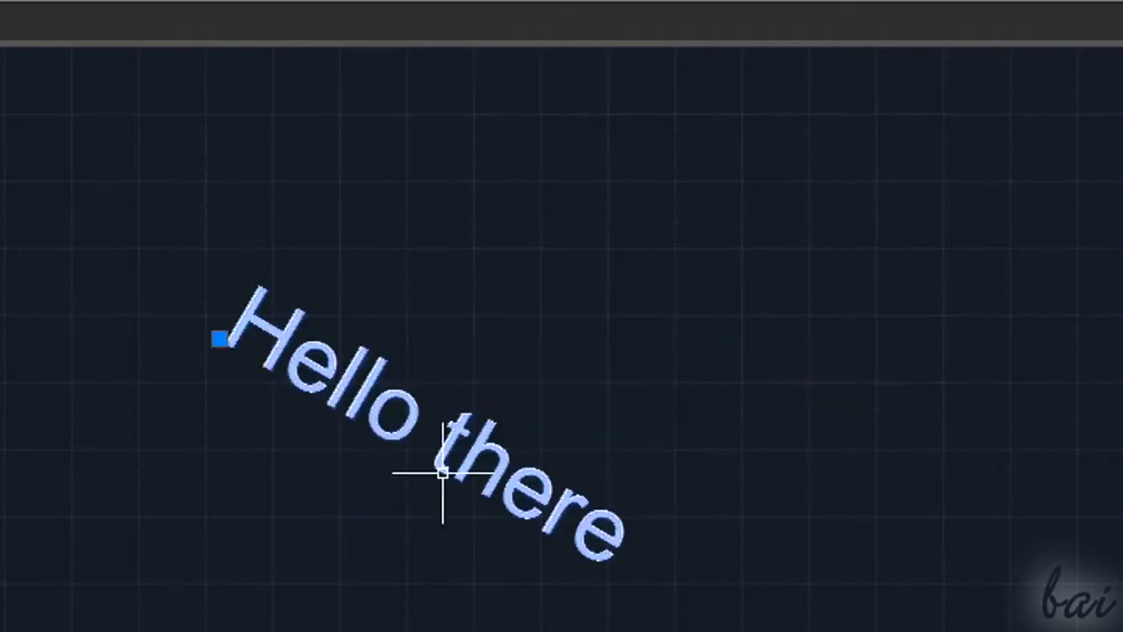
scroll(561, 338, up, 2)
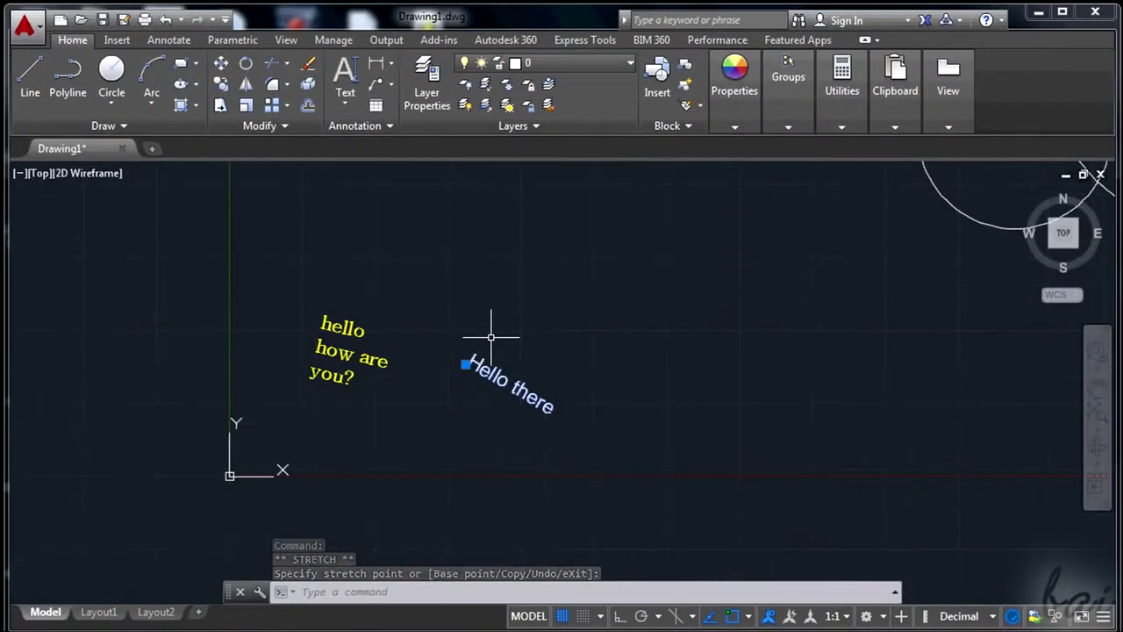